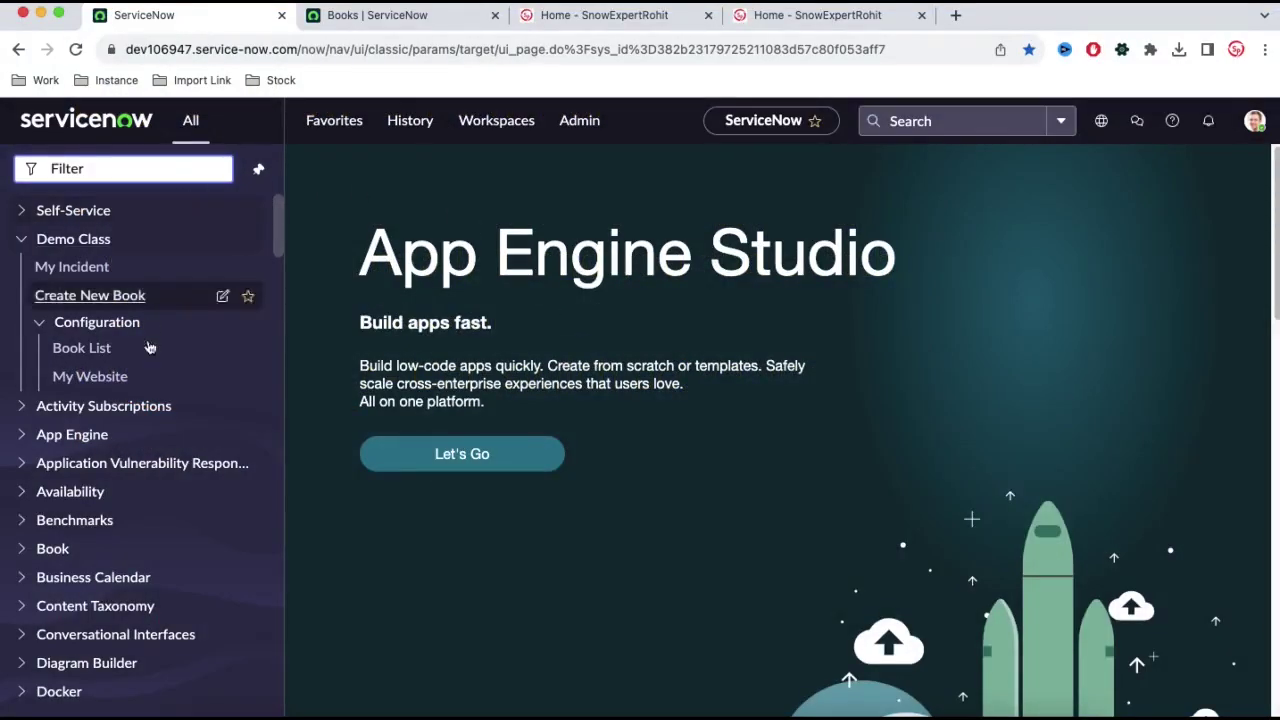
- Open the Test book record from the Book list
{"action": "scroll", "coordinate": [90, 355], "scroll_direction": "down", "scroll_amount": 1}
{"action": "left_click", "coordinate": [160, 174]}
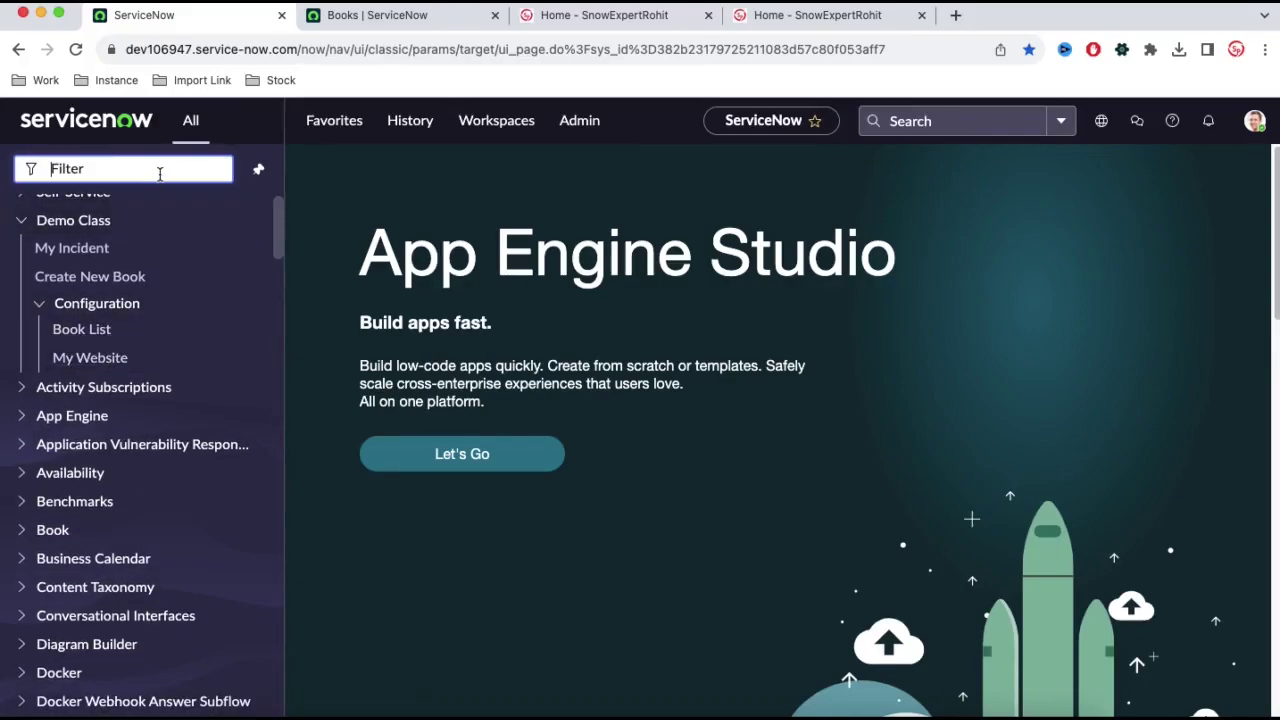
{"action": "scroll", "coordinate": [120, 235], "scroll_direction": "up", "scroll_amount": 1}
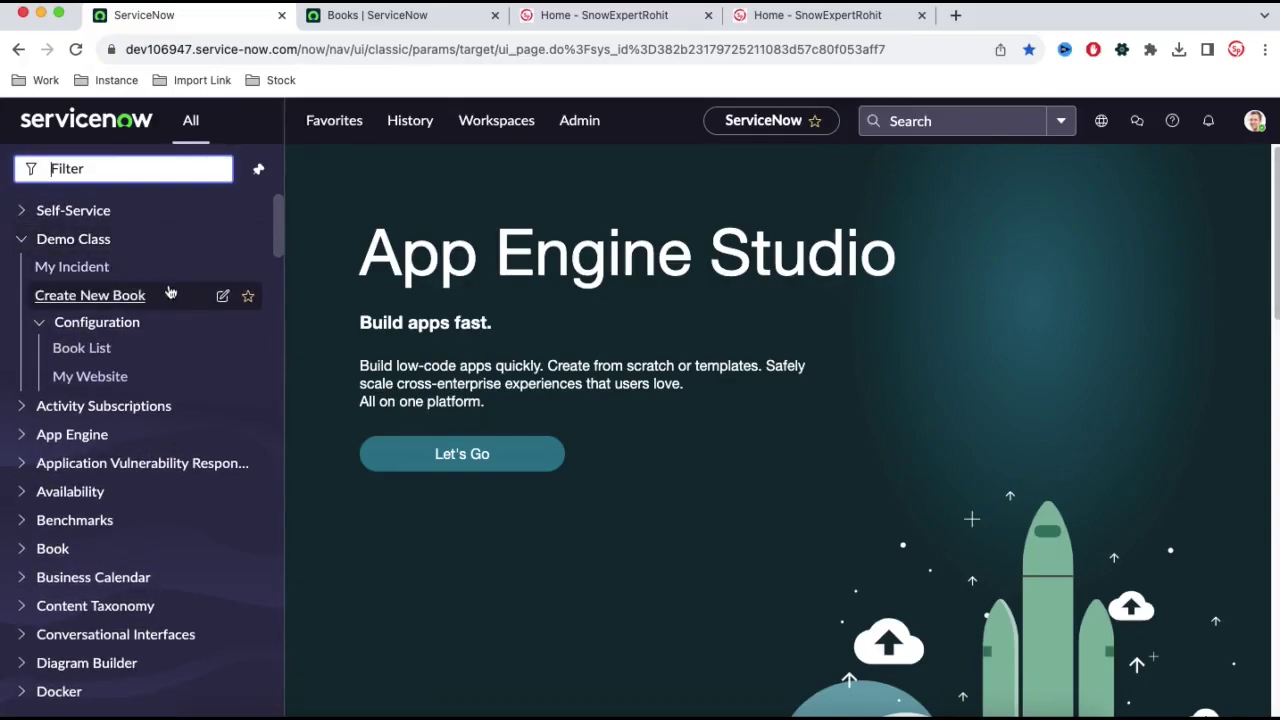
{"action": "left_click", "coordinate": [121, 363]}
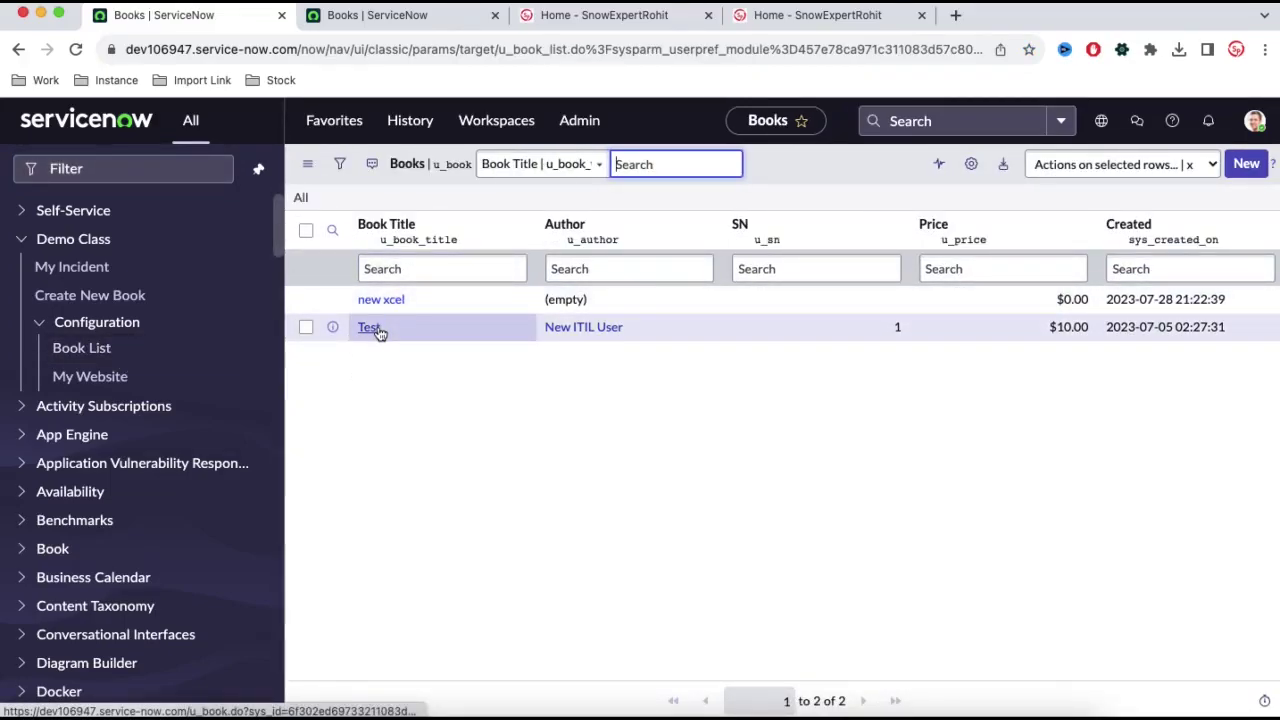
{"action": "left_click", "coordinate": [369, 328]}
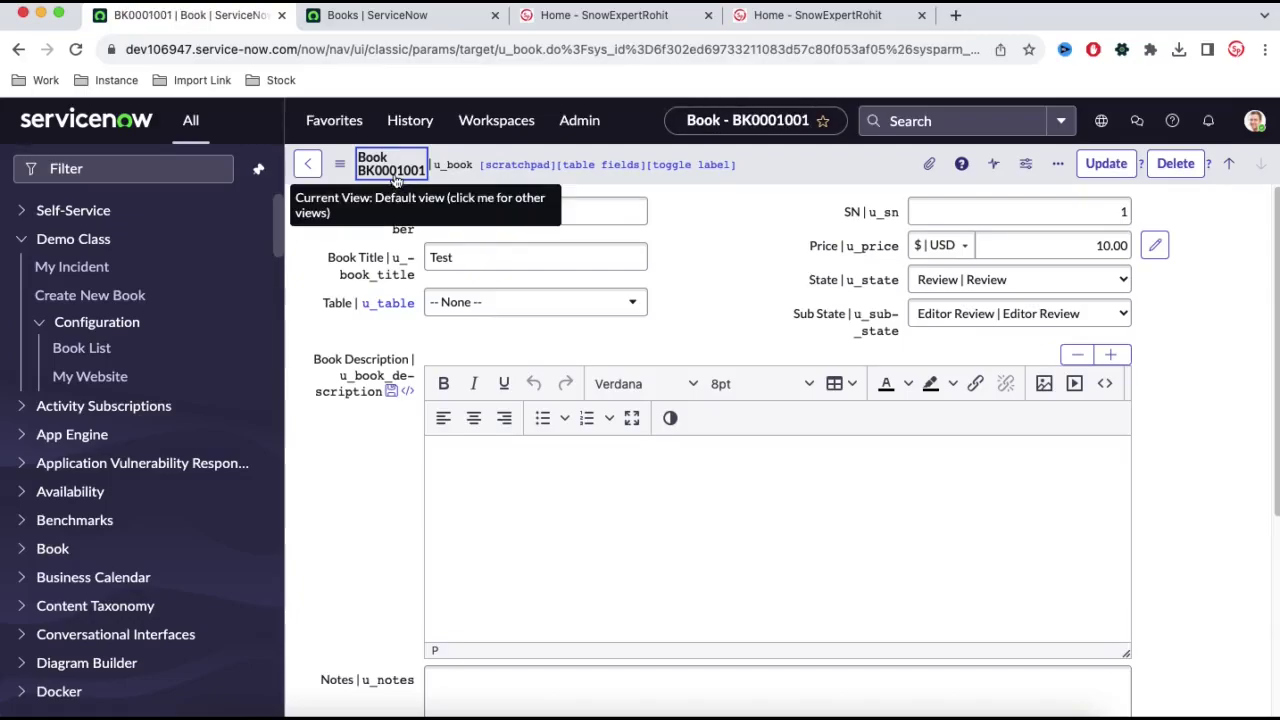
- Check the form view list, which shows only Default view, and select number BK0001001
{"action": "left_click", "coordinate": [395, 176]}
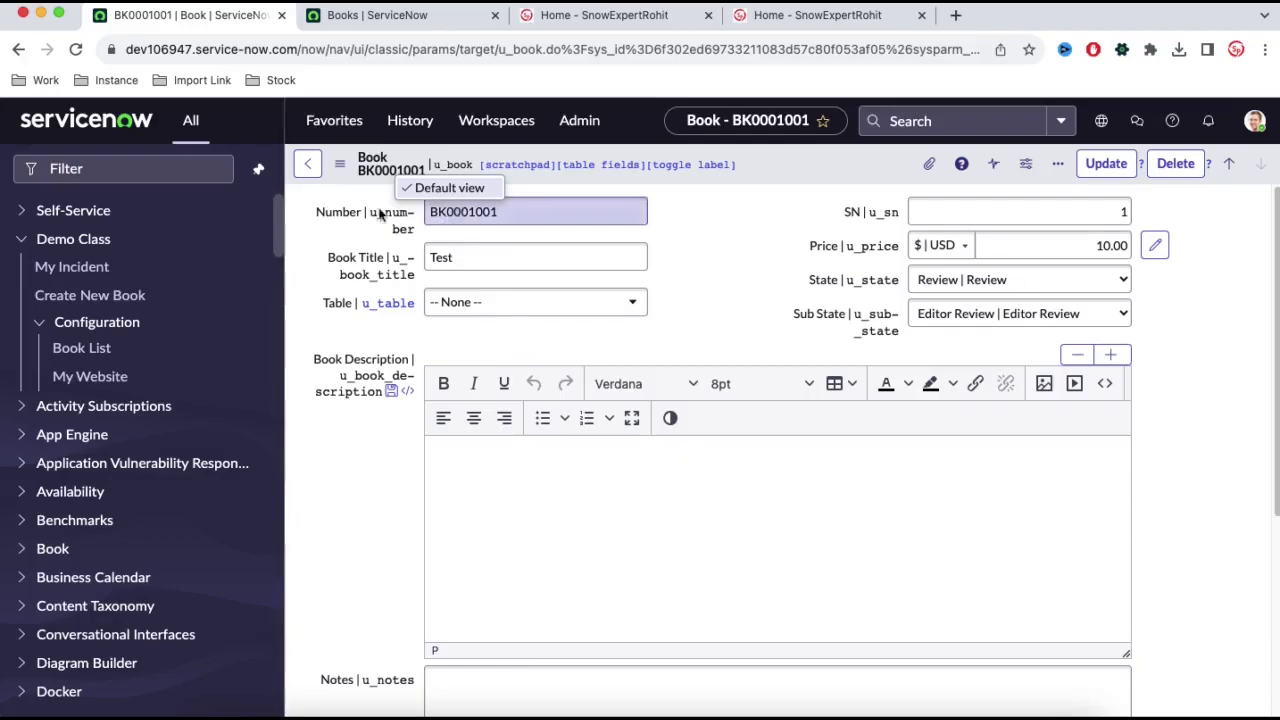
{"action": "mouse_move", "coordinate": [388, 176]}
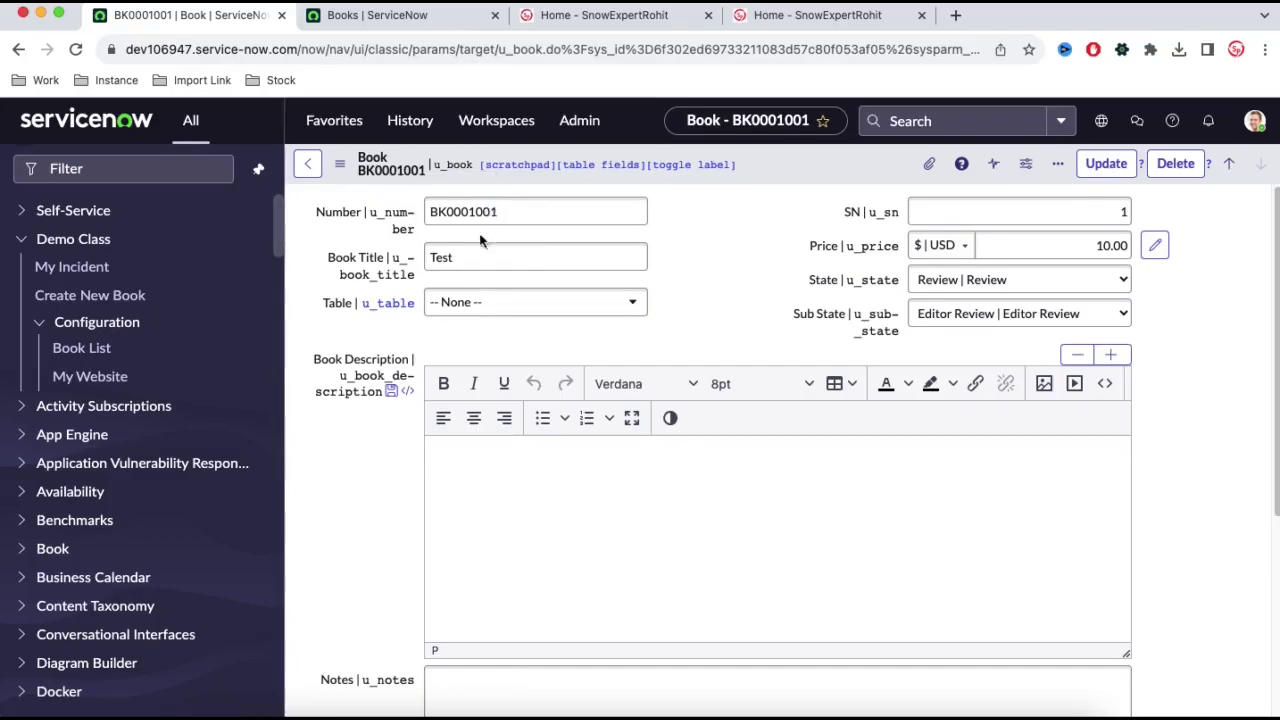
{"action": "double_click", "coordinate": [514, 214]}
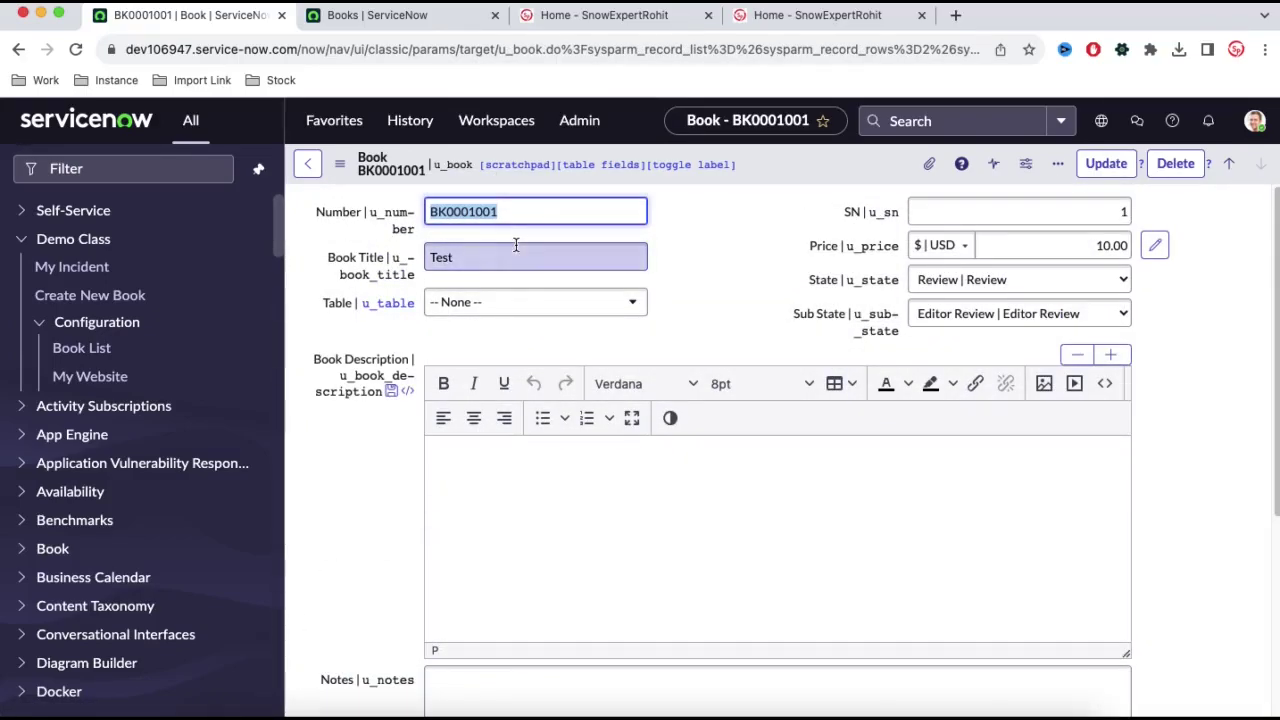
- Impersonate the End User account
{"action": "left_click", "coordinate": [1254, 121]}
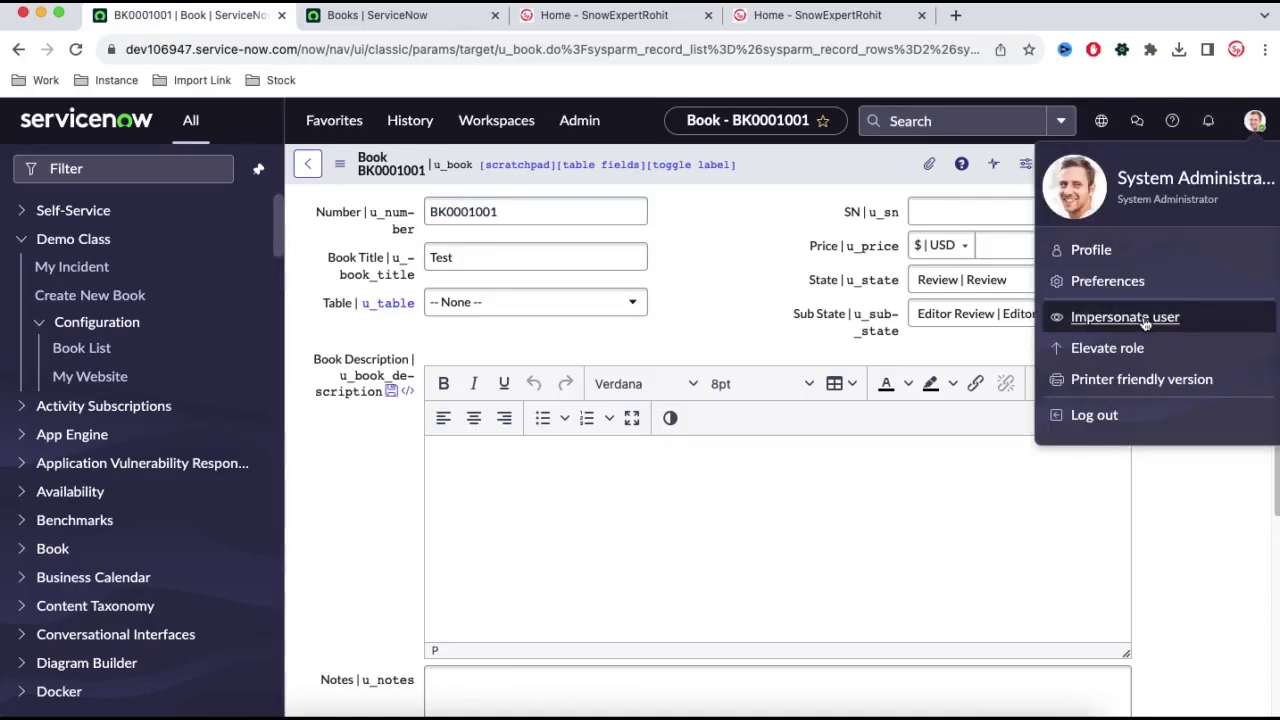
{"action": "left_click", "coordinate": [1125, 317]}
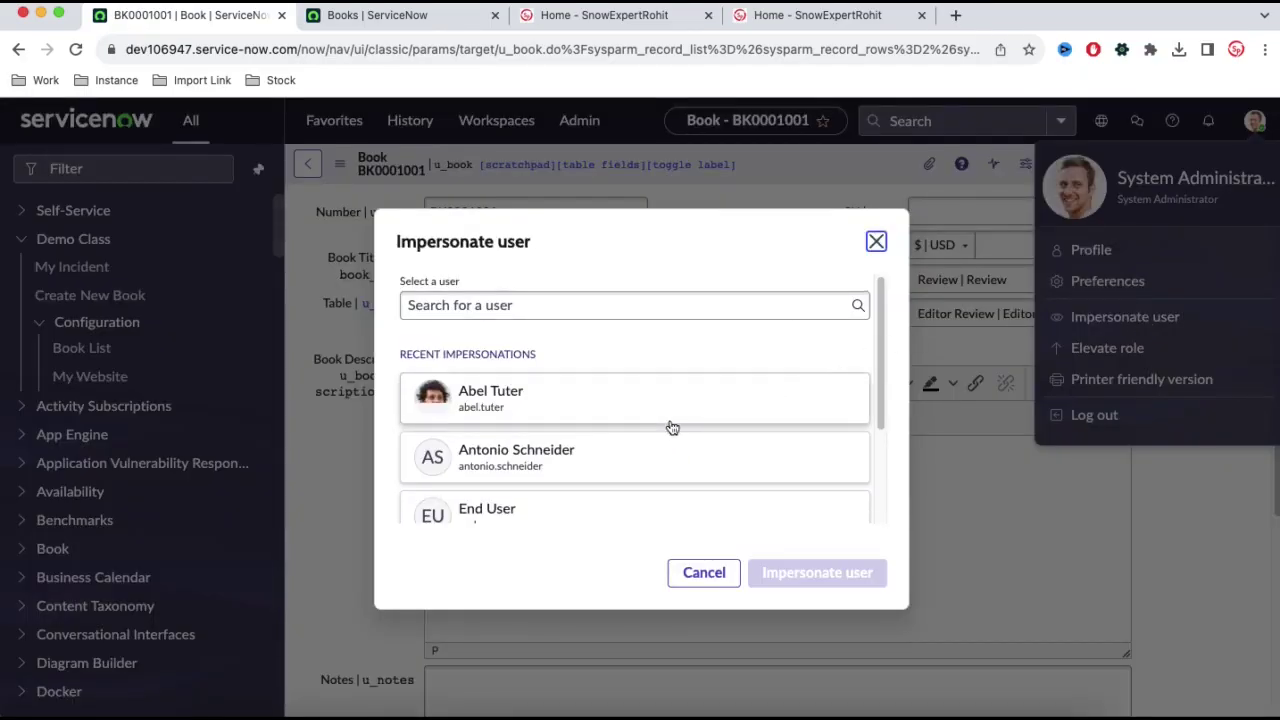
{"action": "scroll", "coordinate": [640, 500], "scroll_direction": "down", "scroll_amount": 1}
{"action": "left_click", "coordinate": [606, 474]}
{"action": "left_click", "coordinate": [770, 573]}
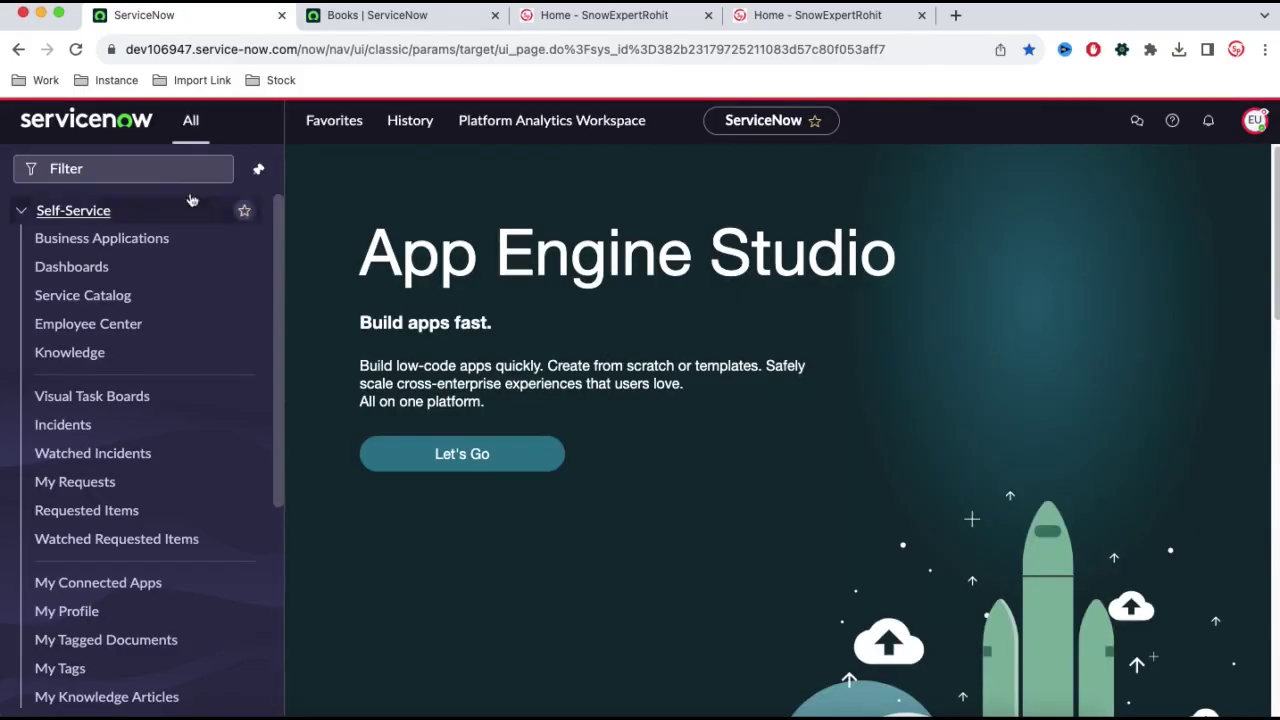
- Find Books via 'boo' and open Test, checking its State choices and Author and Publisher tabs
{"action": "left_click", "coordinate": [190, 168]}
{"action": "type", "text": "boo"}
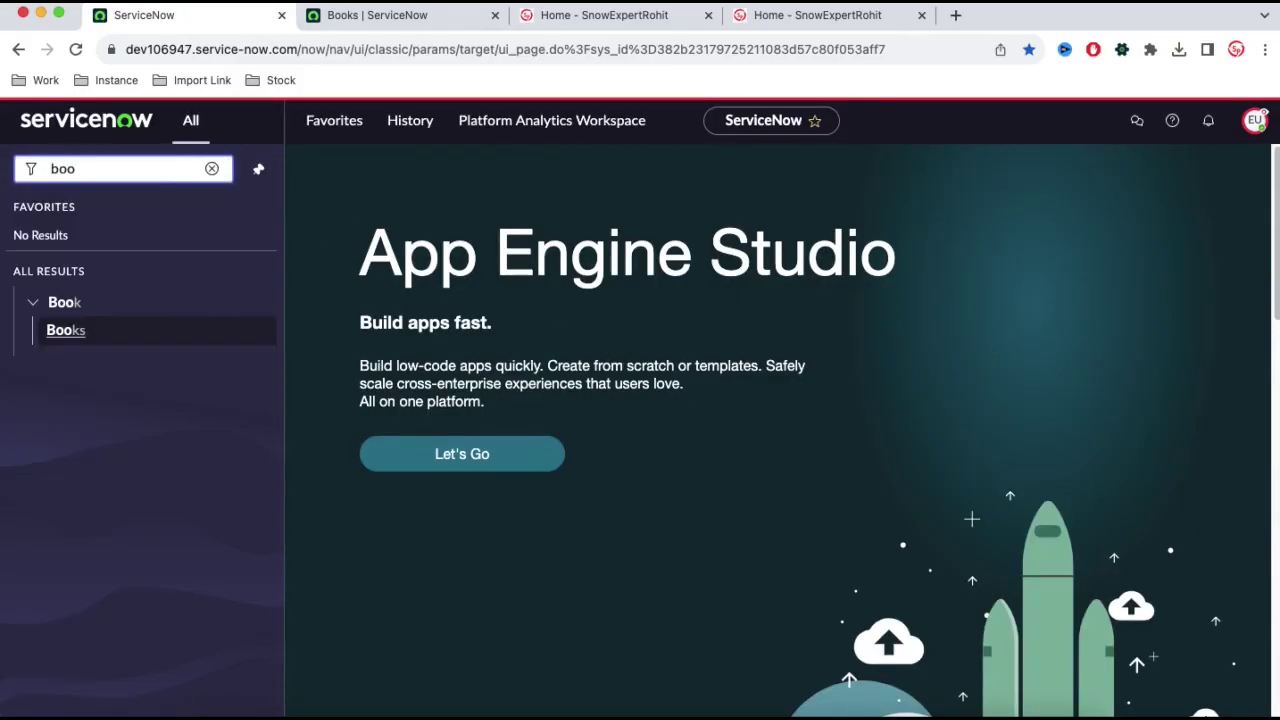
{"action": "left_click", "coordinate": [123, 326]}
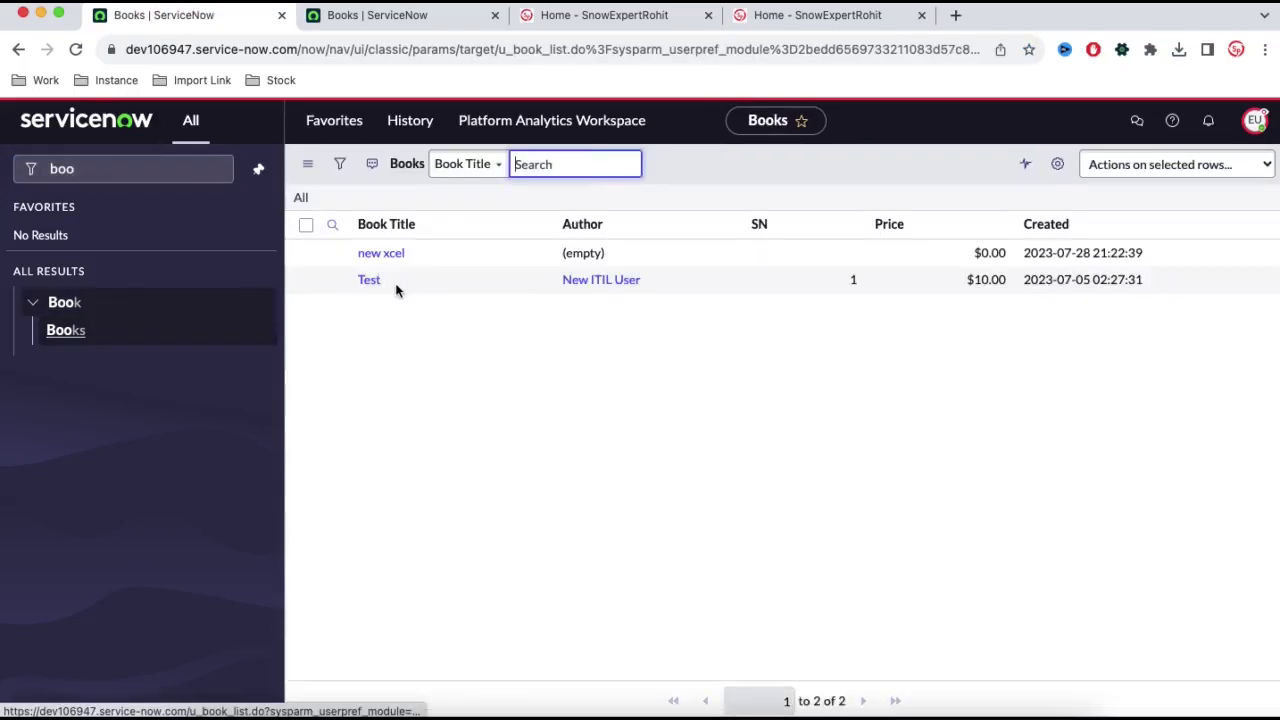
{"action": "left_click", "coordinate": [371, 298]}
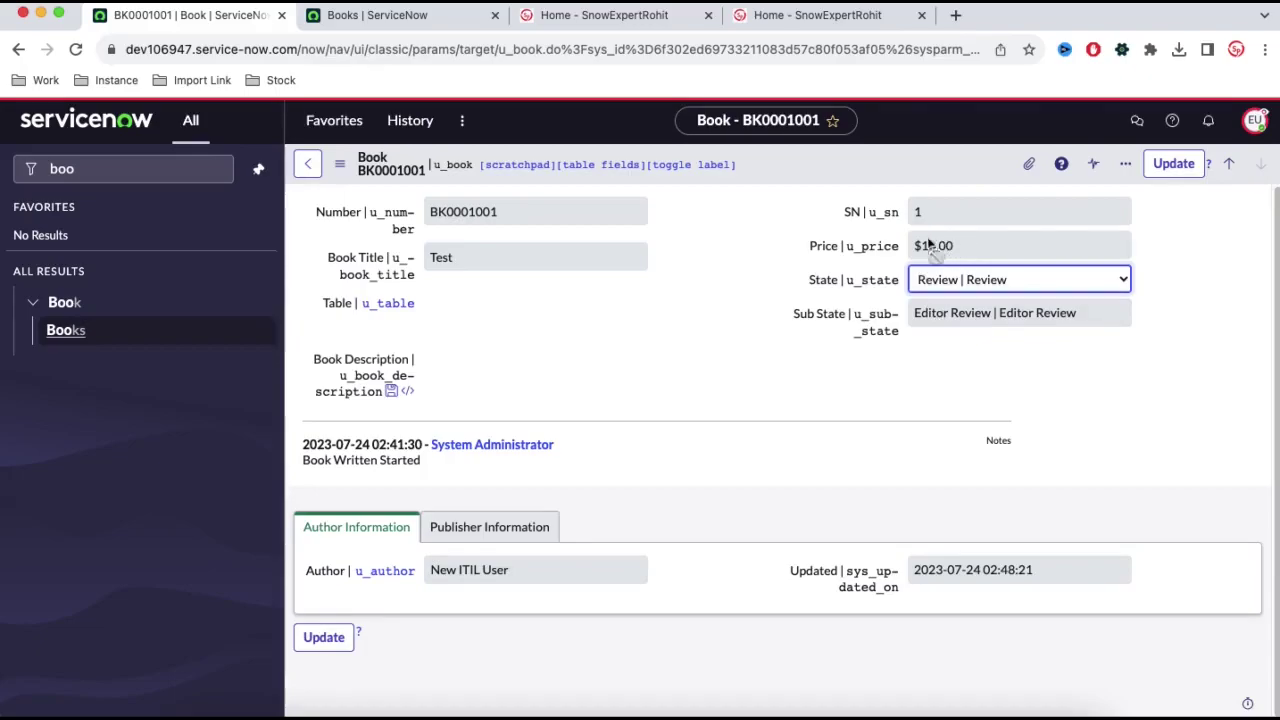
{"action": "left_click", "coordinate": [941, 290]}
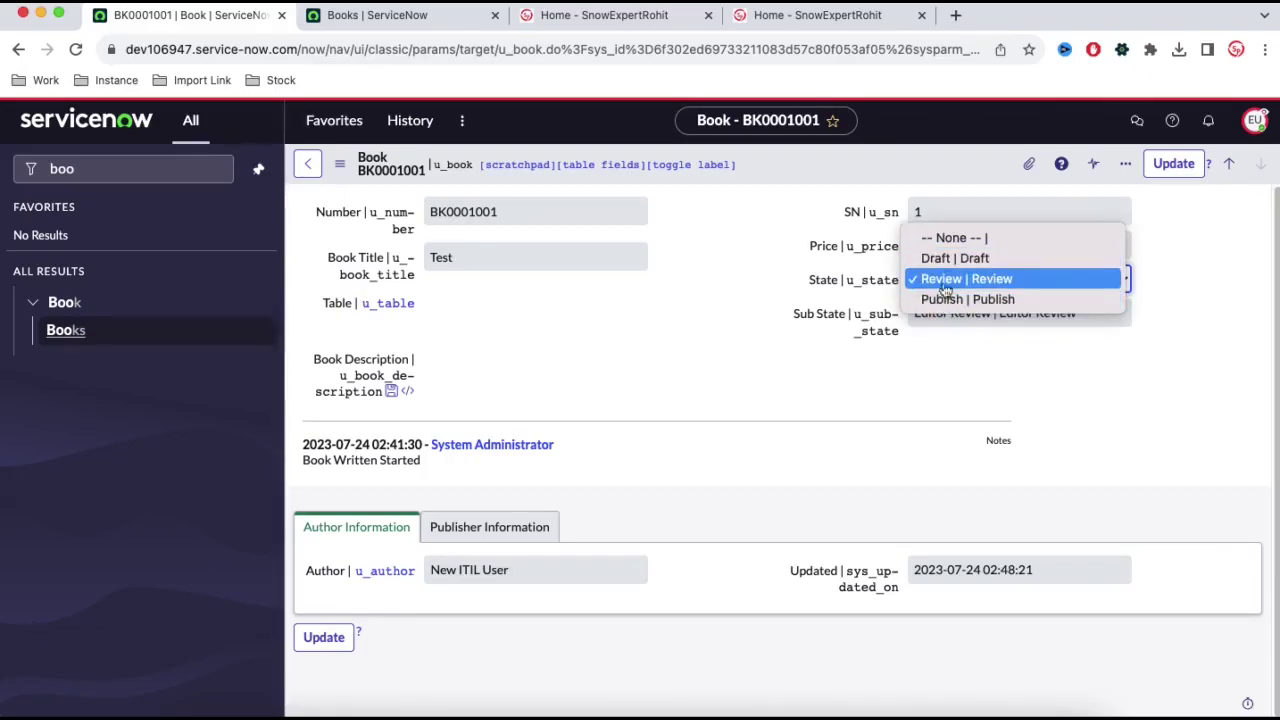
{"action": "left_click", "coordinate": [663, 337]}
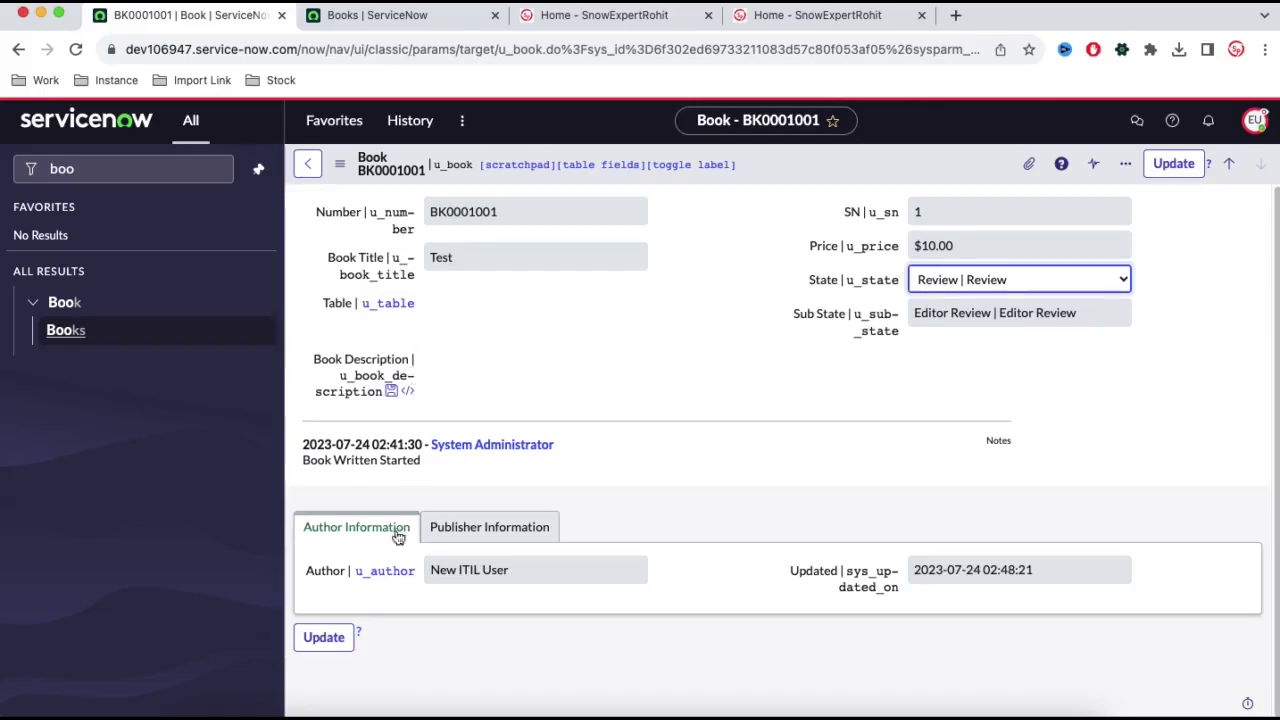
{"action": "left_click", "coordinate": [445, 529]}
{"action": "left_click", "coordinate": [405, 530]}
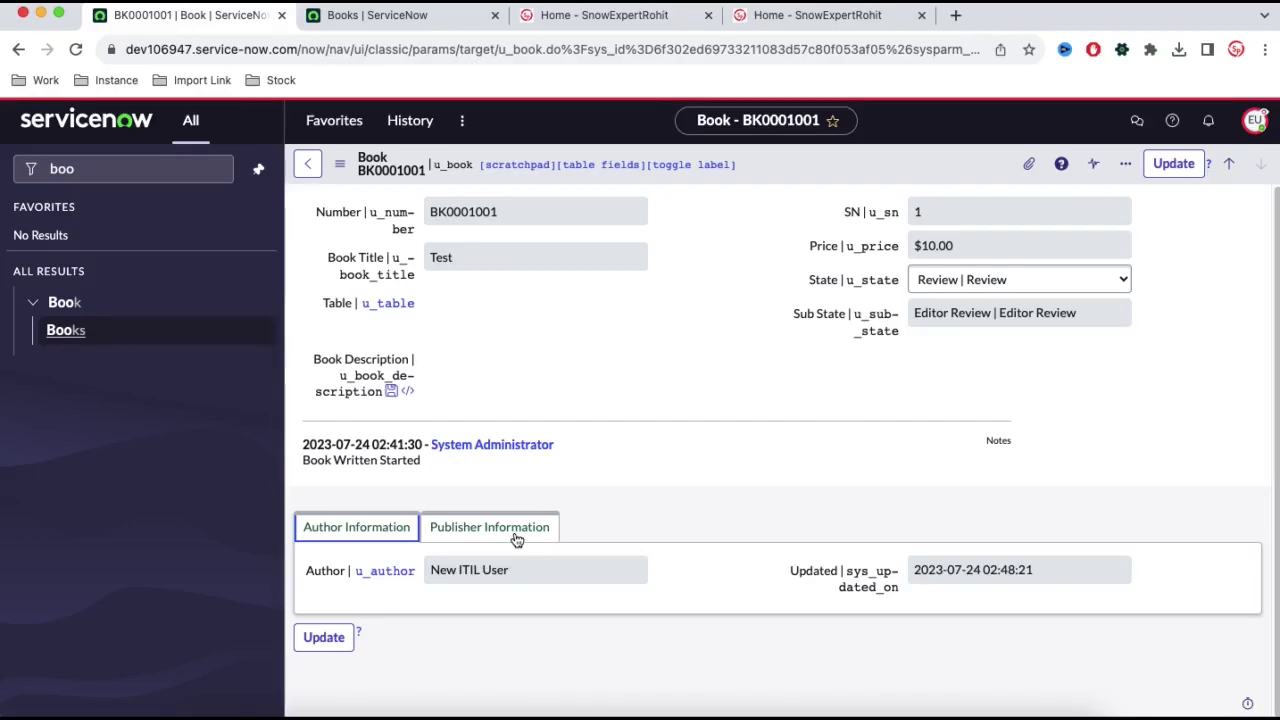
{"action": "left_click", "coordinate": [1255, 120]}
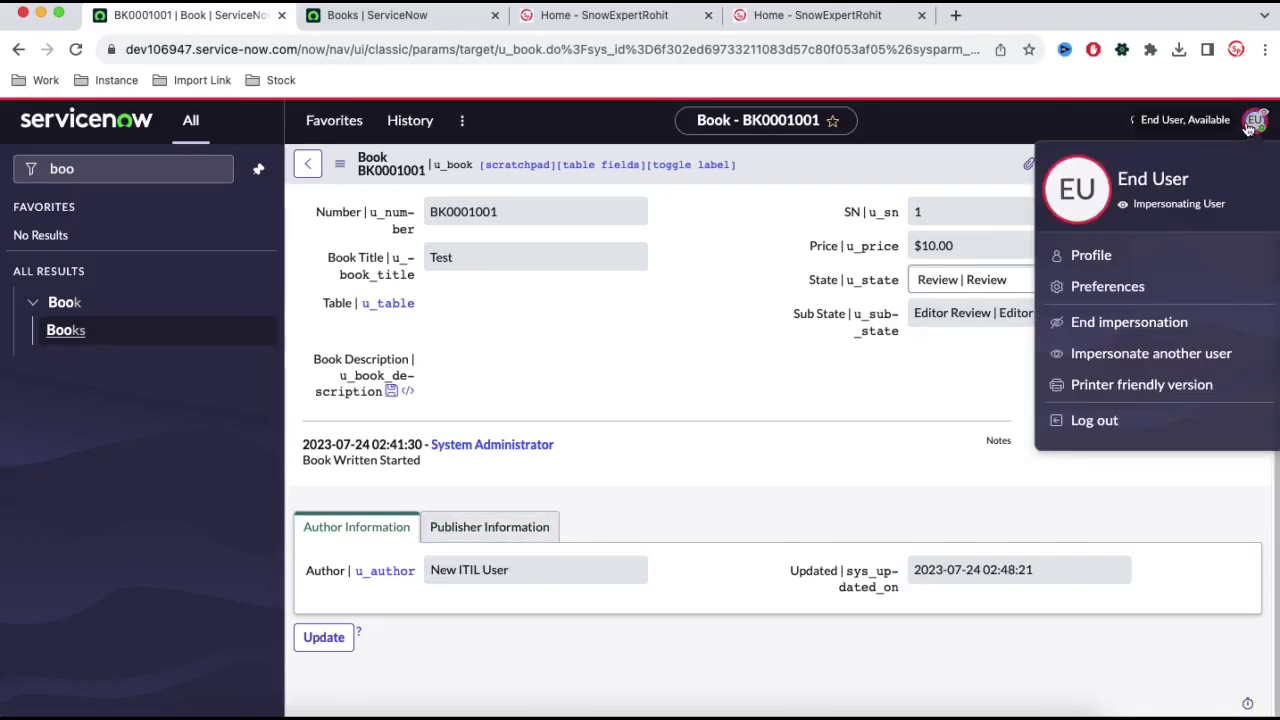
- Return to the admin account and open book BK0001003 'new xcel' from Book > Books
{"action": "left_click", "coordinate": [1080, 335]}
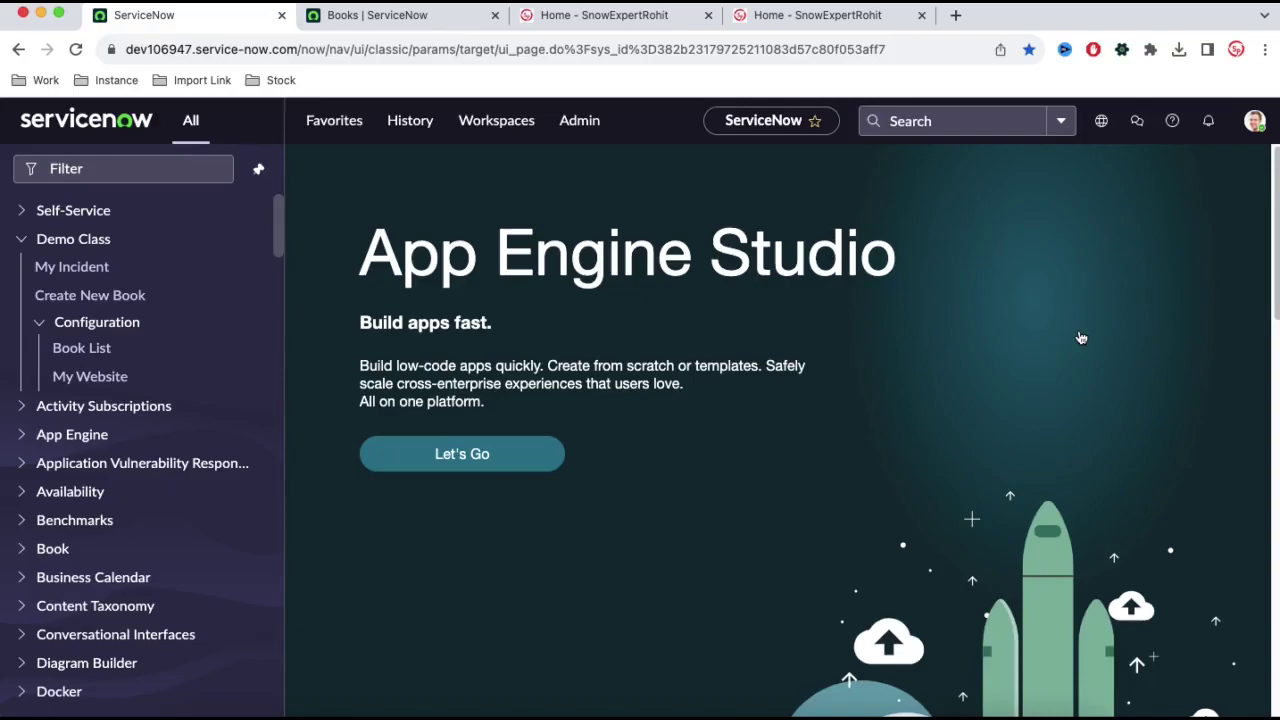
{"action": "left_click", "coordinate": [30, 556]}
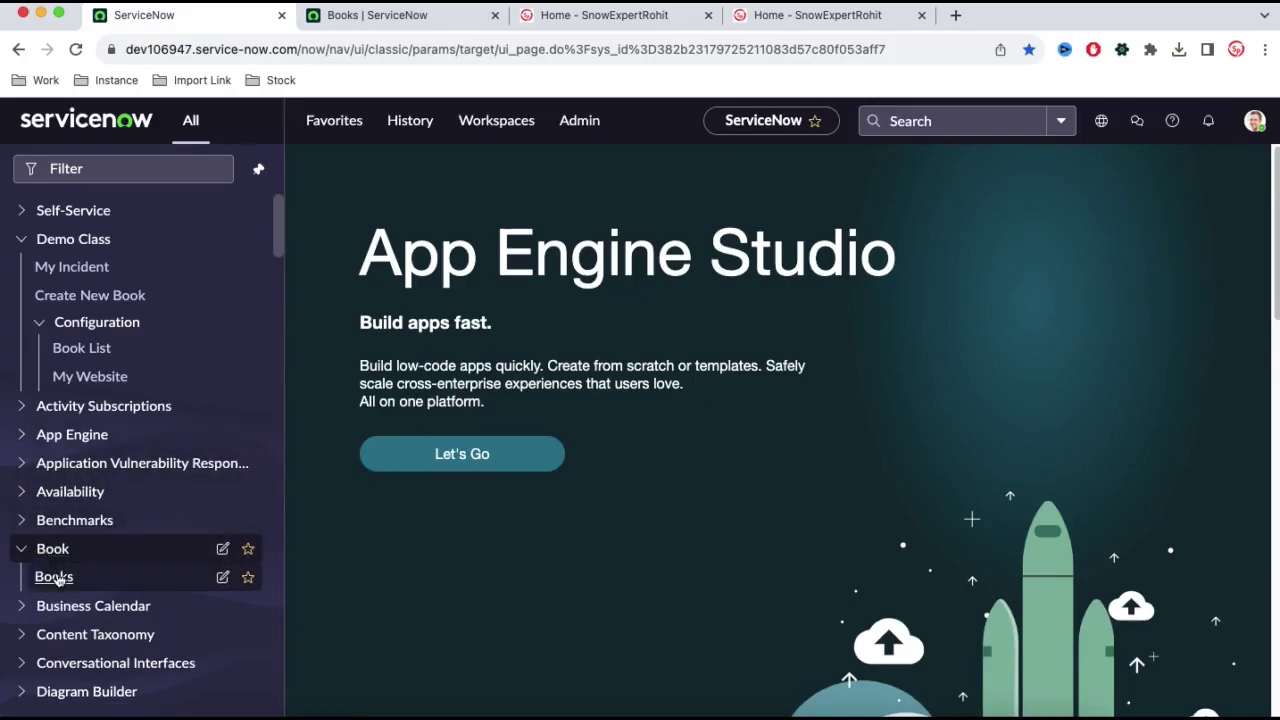
{"action": "left_click", "coordinate": [57, 578]}
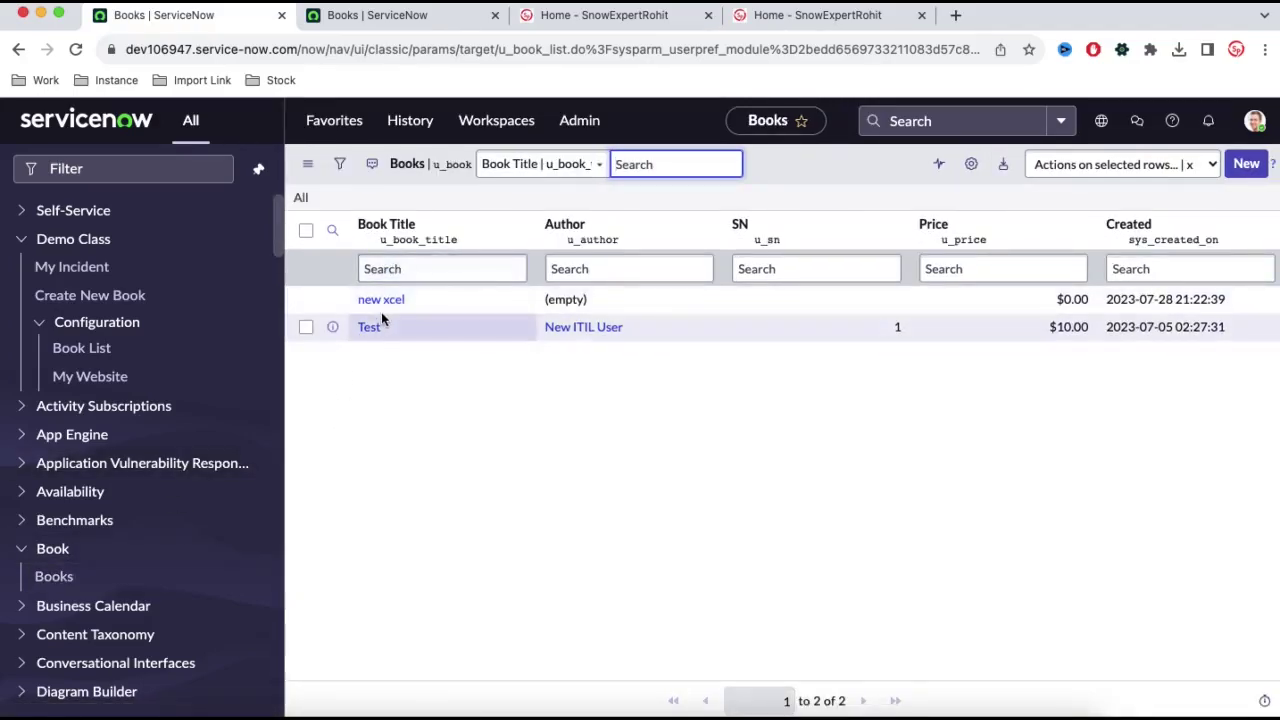
{"action": "left_click", "coordinate": [383, 302]}
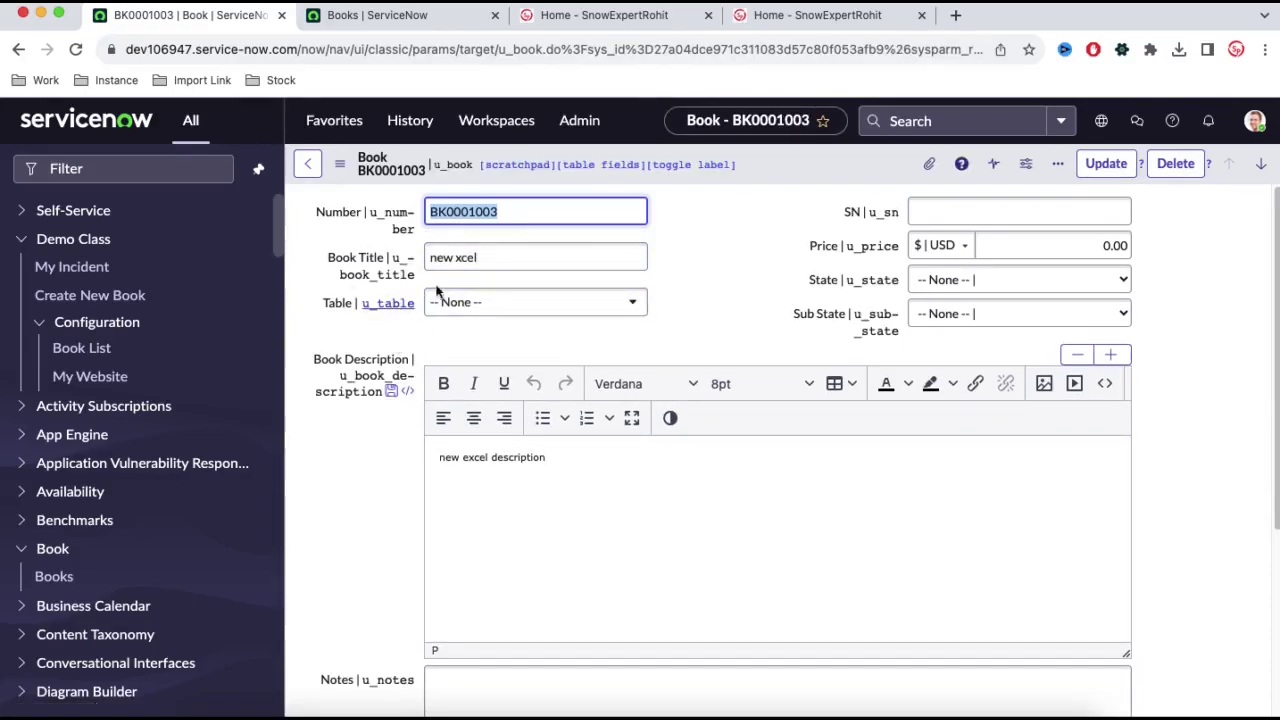
- Open Configure > Form Layout for the Book form, select the Book section, and open Books in a new tab
{"action": "right_click", "coordinate": [761, 165]}
{"action": "mouse_move", "coordinate": [809, 250]}
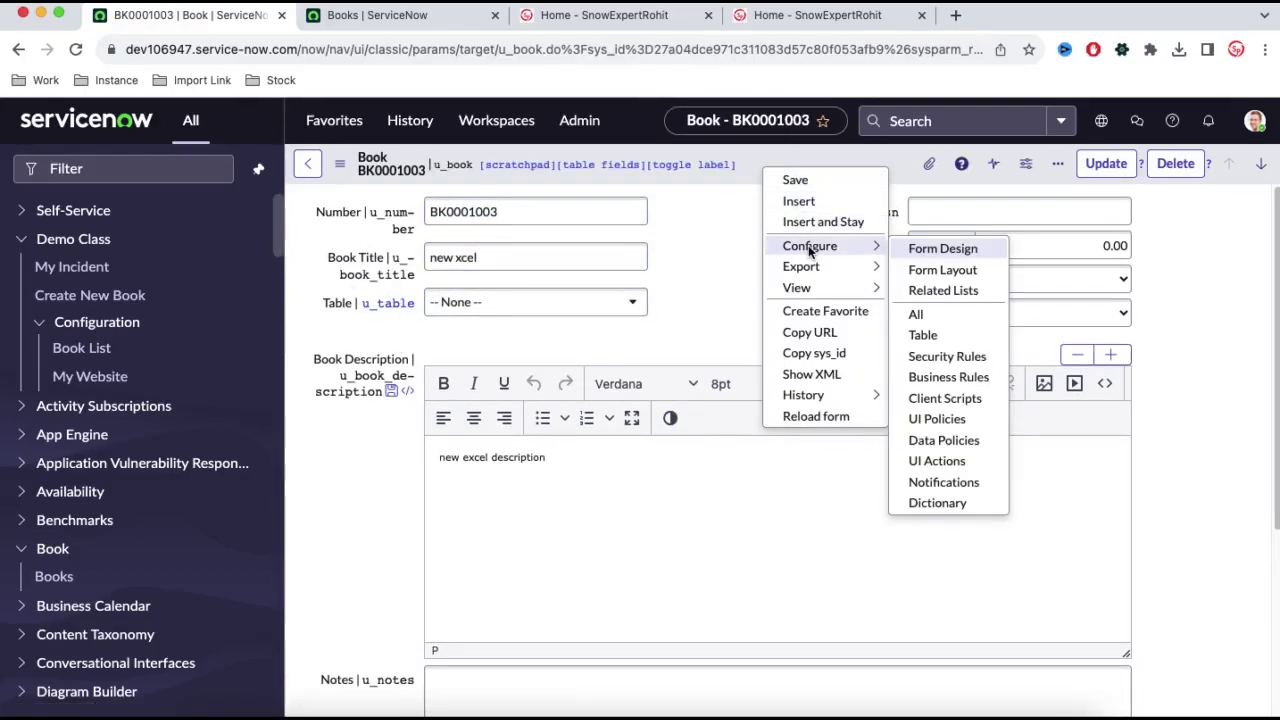
{"action": "left_click", "coordinate": [971, 270]}
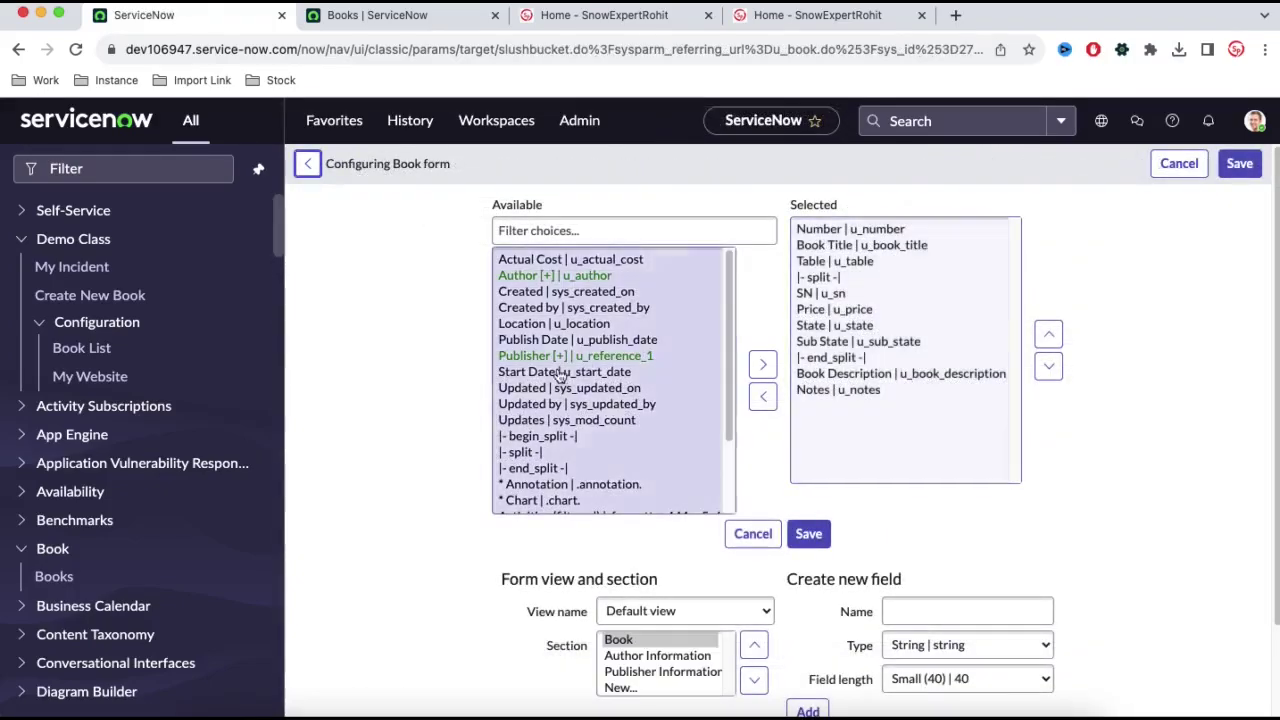
{"action": "scroll", "coordinate": [458, 378], "scroll_direction": "down", "scroll_amount": 1}
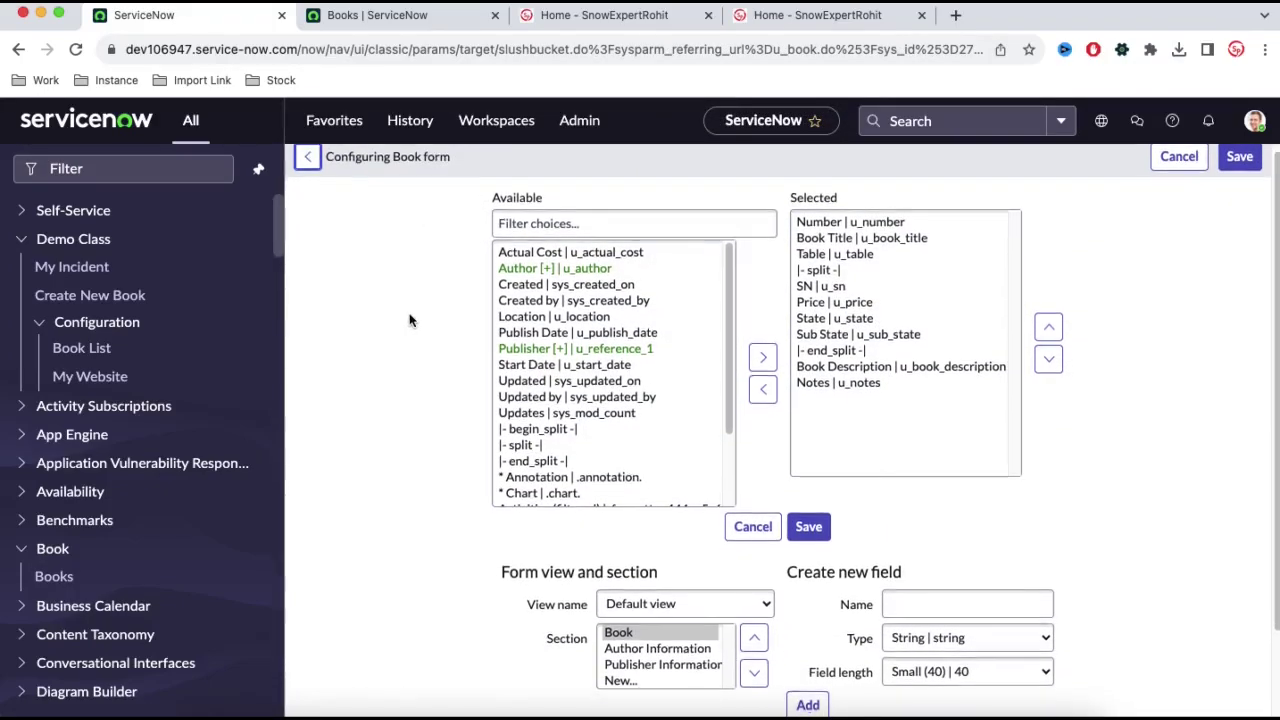
{"action": "scroll", "coordinate": [409, 320], "scroll_direction": "down", "scroll_amount": 2}
{"action": "left_click", "coordinate": [624, 568]}
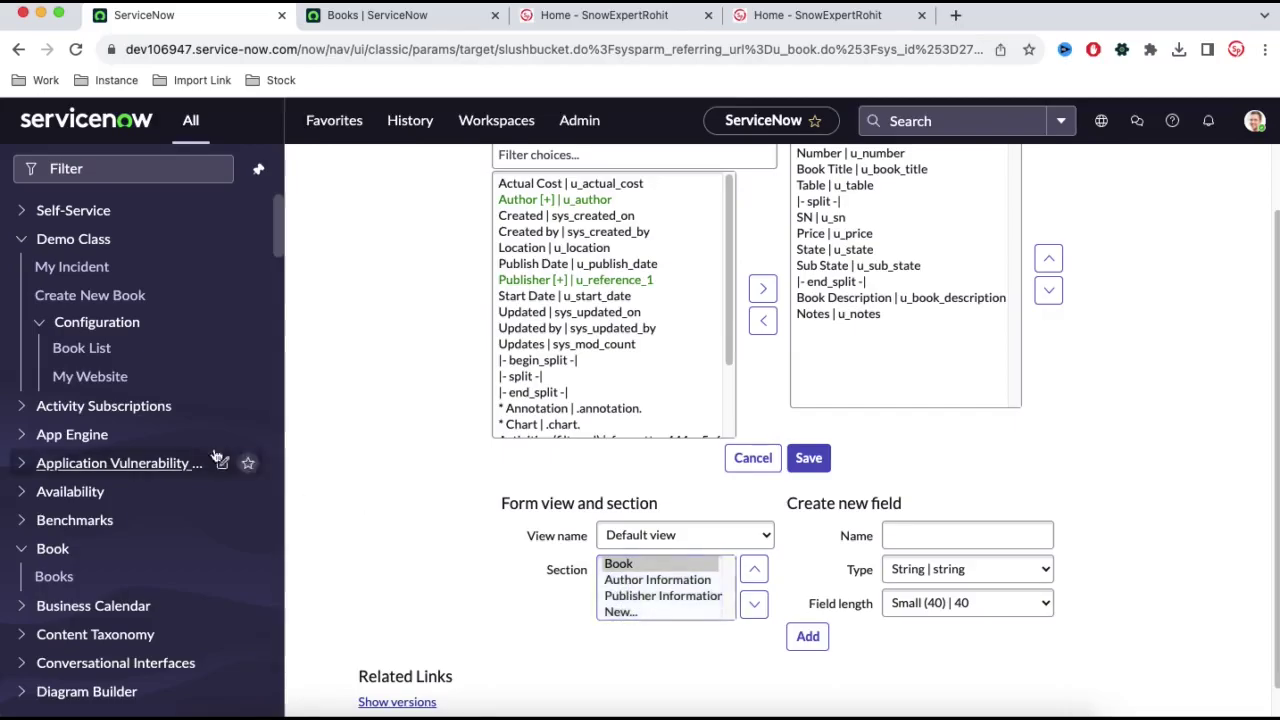
{"action": "left_click", "coordinate": [55, 588], "text": "super"}
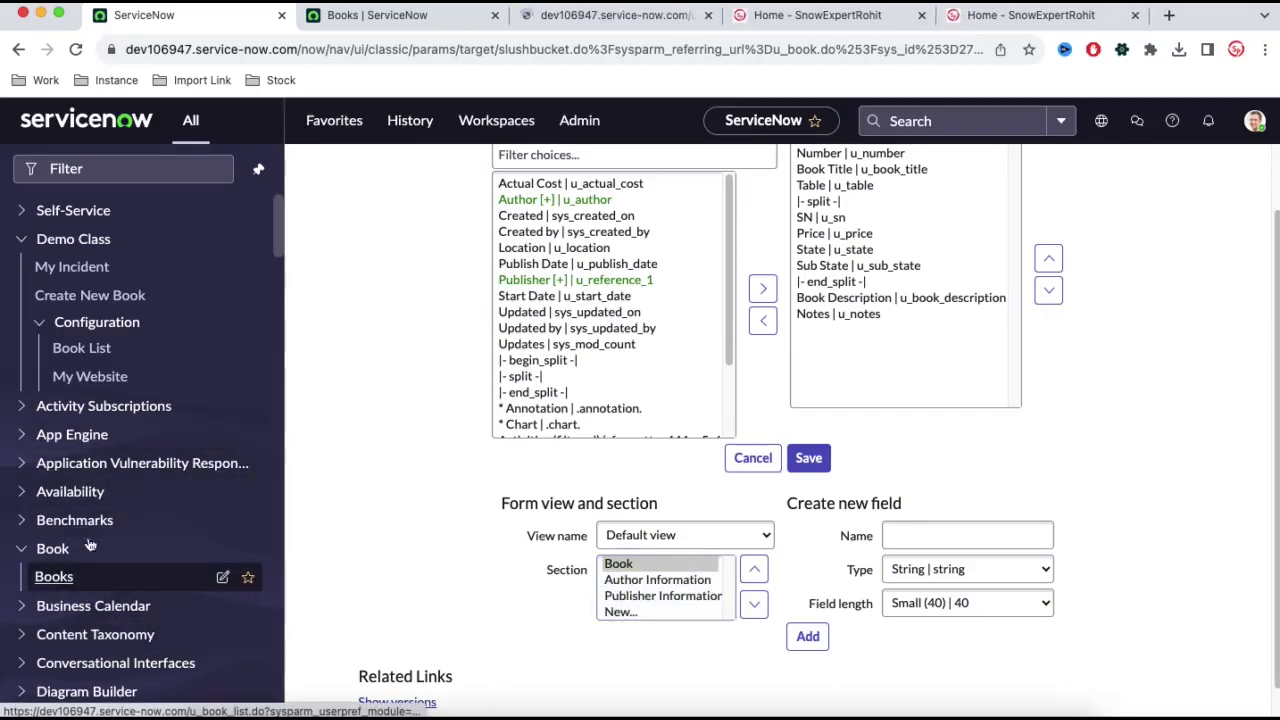
{"action": "left_click", "coordinate": [571, 17]}
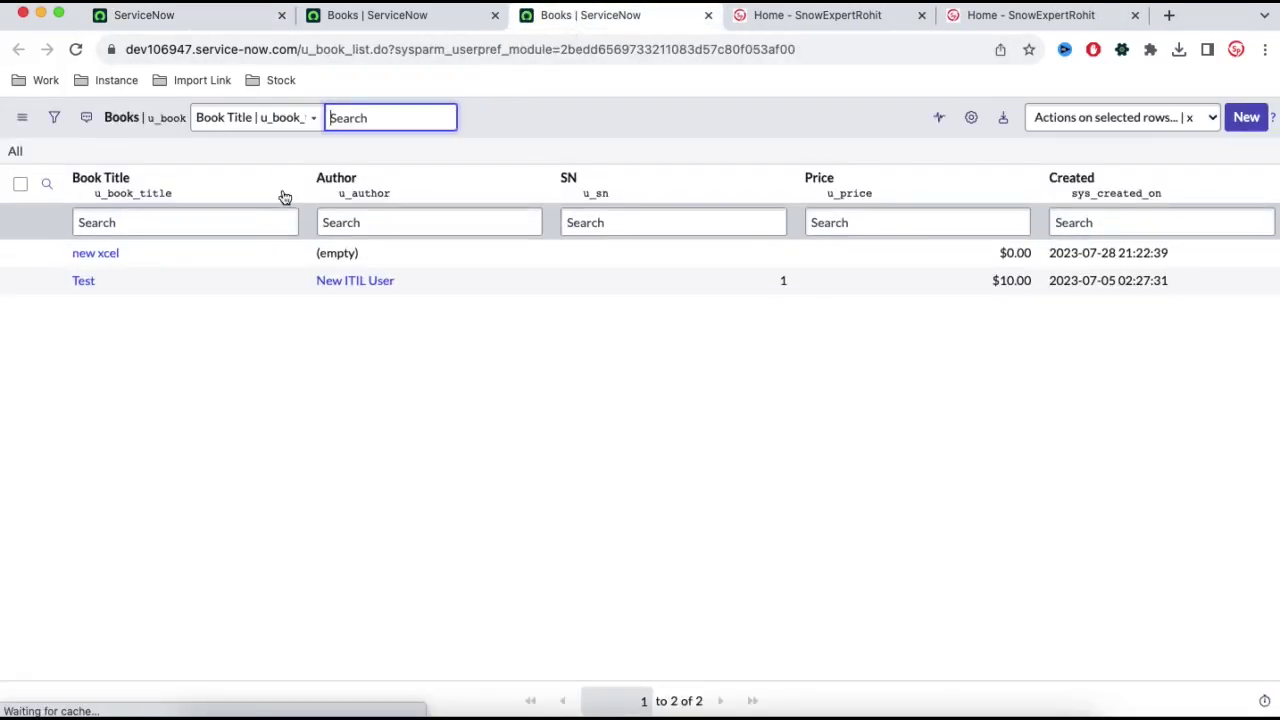
{"action": "left_click", "coordinate": [84, 282]}
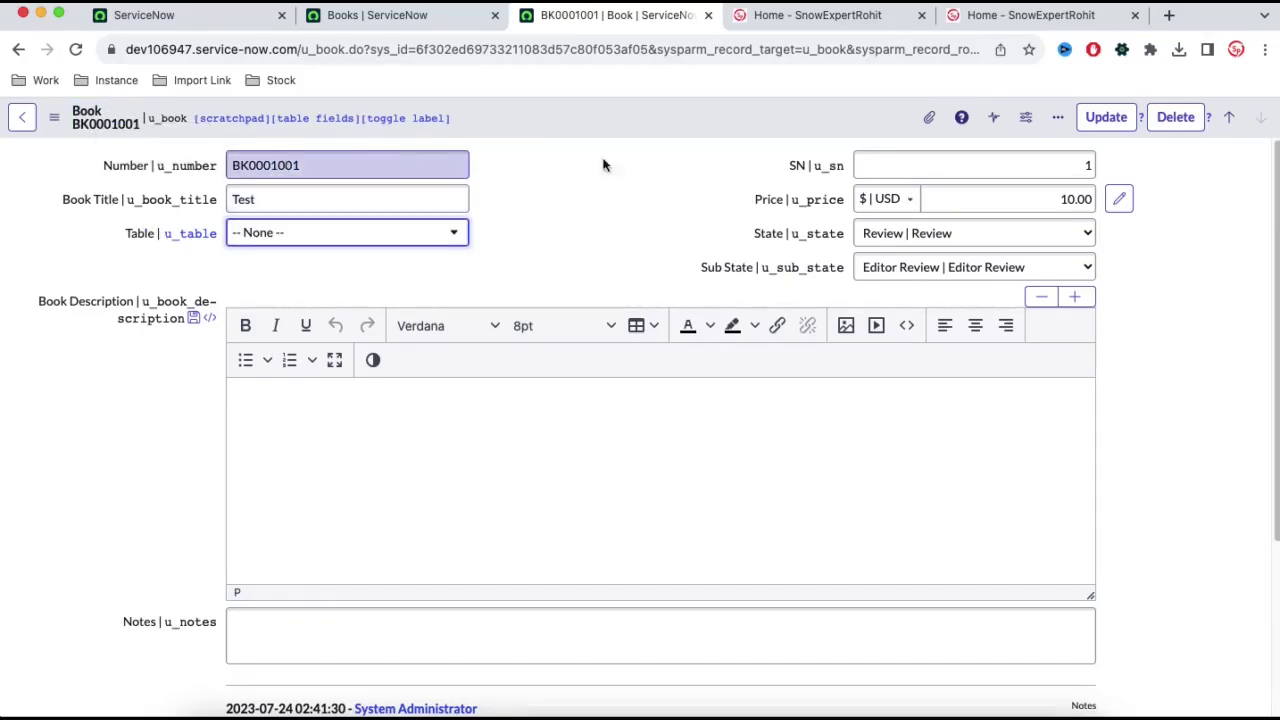
{"action": "scroll", "coordinate": [835, 344], "scroll_direction": "down", "scroll_amount": 5}
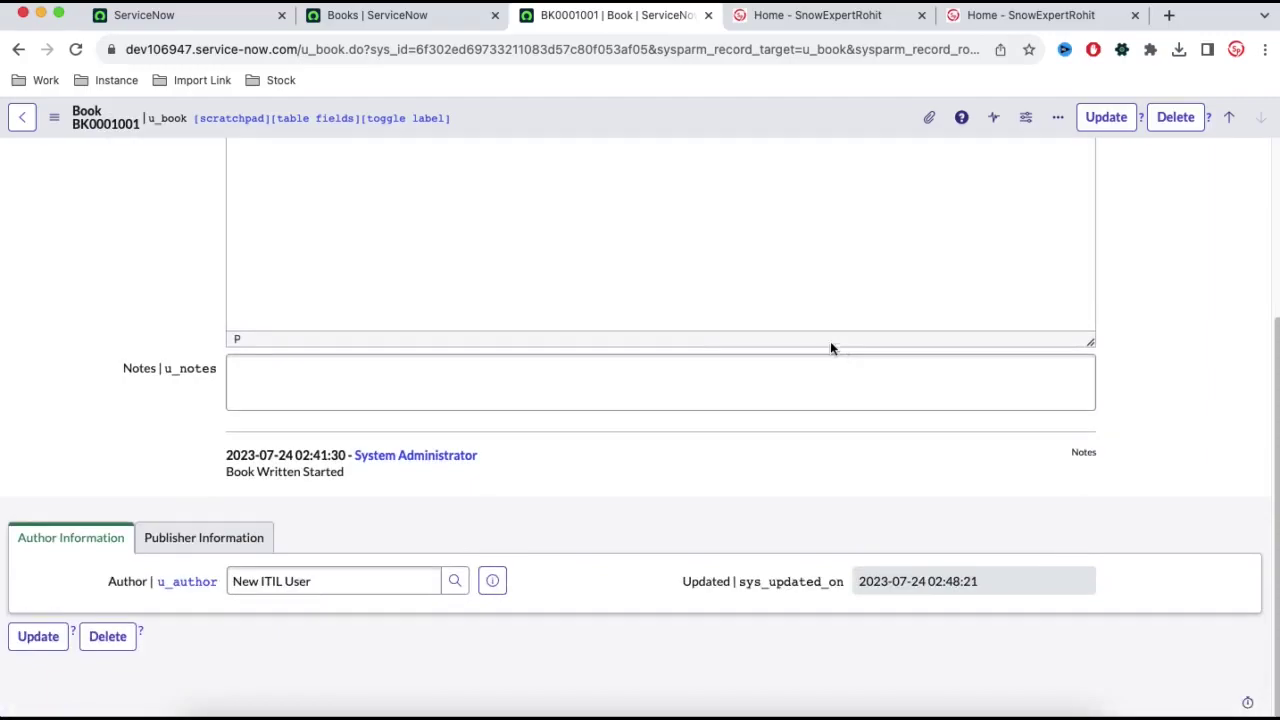
{"action": "left_click", "coordinate": [185, 540]}
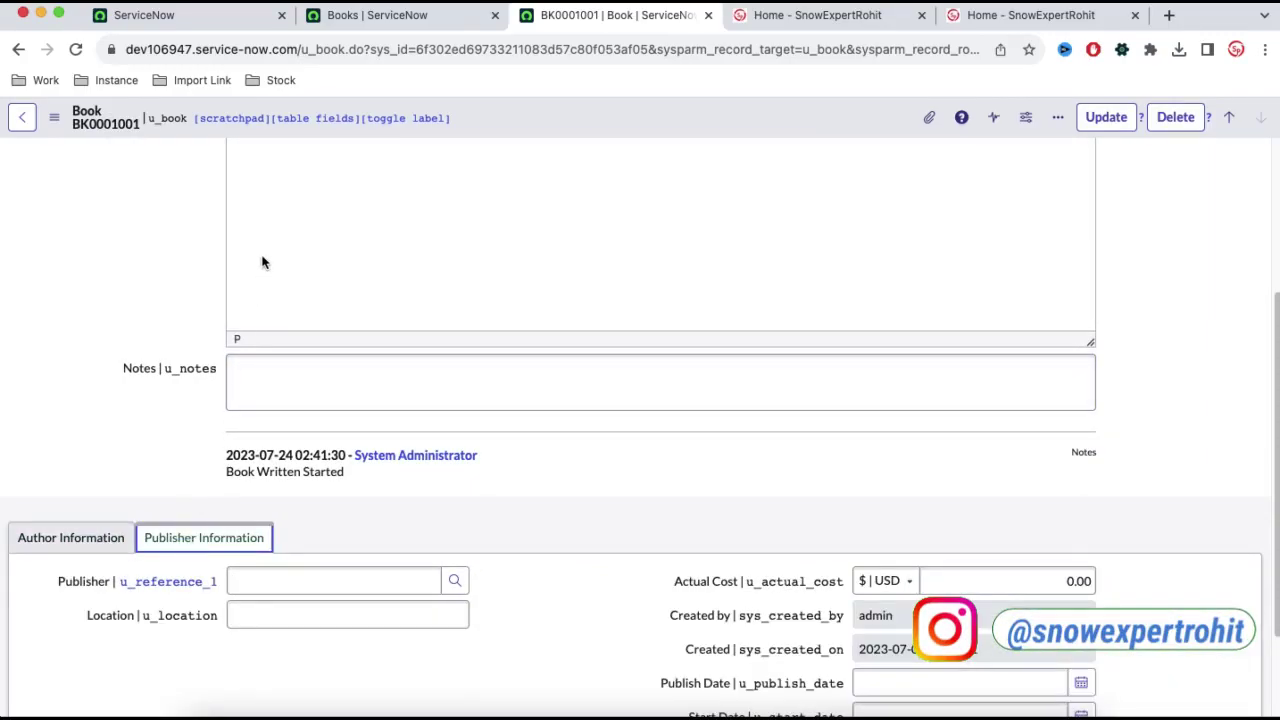
{"action": "scroll", "coordinate": [263, 262], "scroll_direction": "up", "scroll_amount": 5}
{"action": "scroll", "coordinate": [251, 337], "scroll_direction": "down", "scroll_amount": 8}
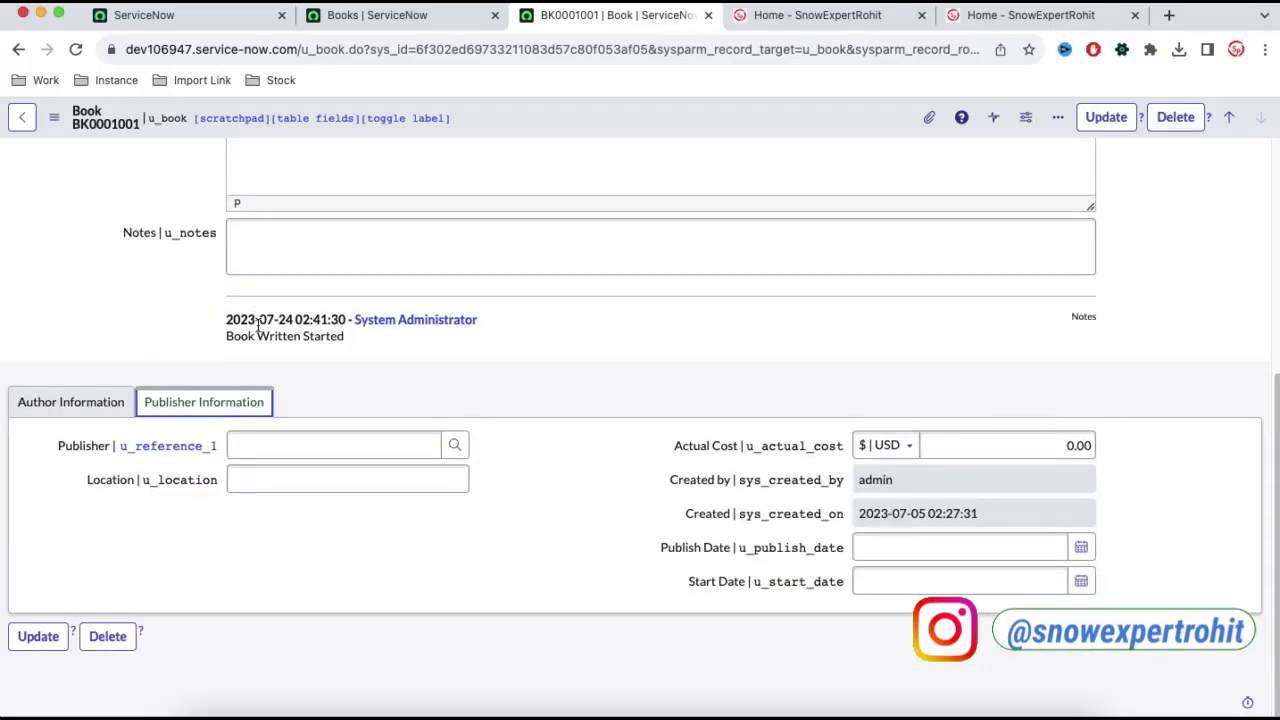
{"action": "left_click", "coordinate": [40, 402]}
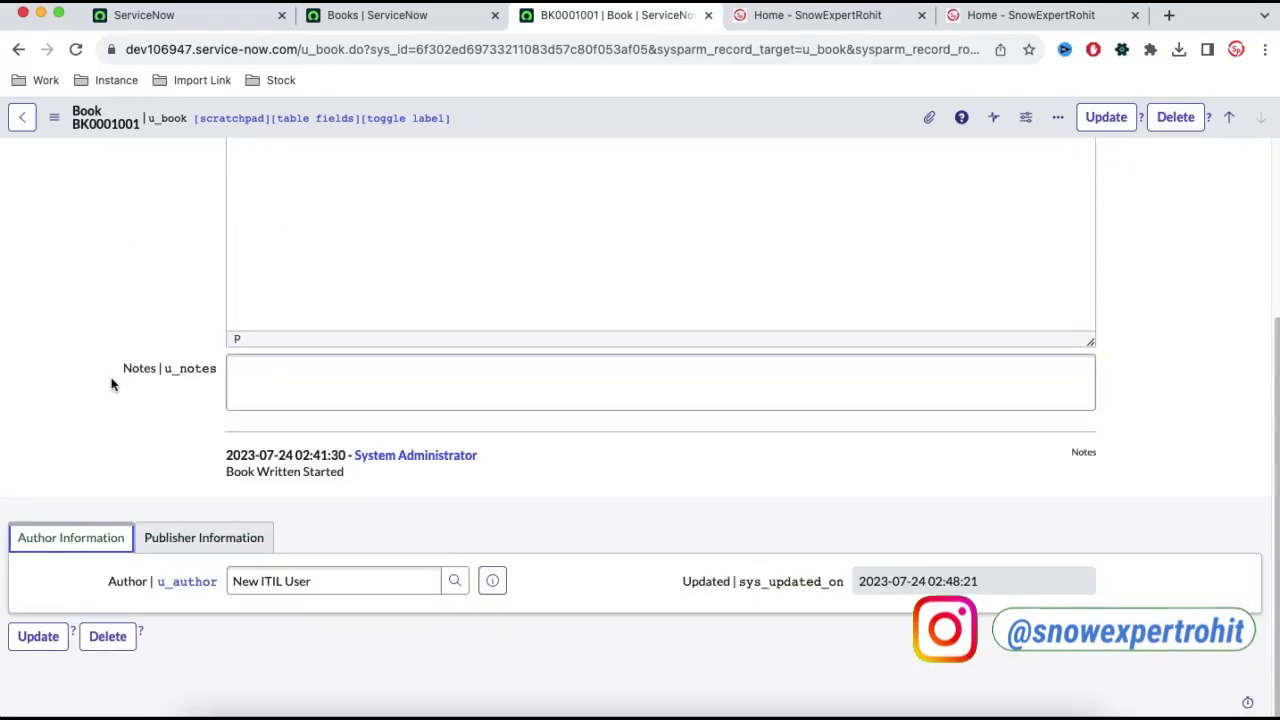
{"action": "scroll", "coordinate": [100, 391], "scroll_direction": "up", "scroll_amount": 10}
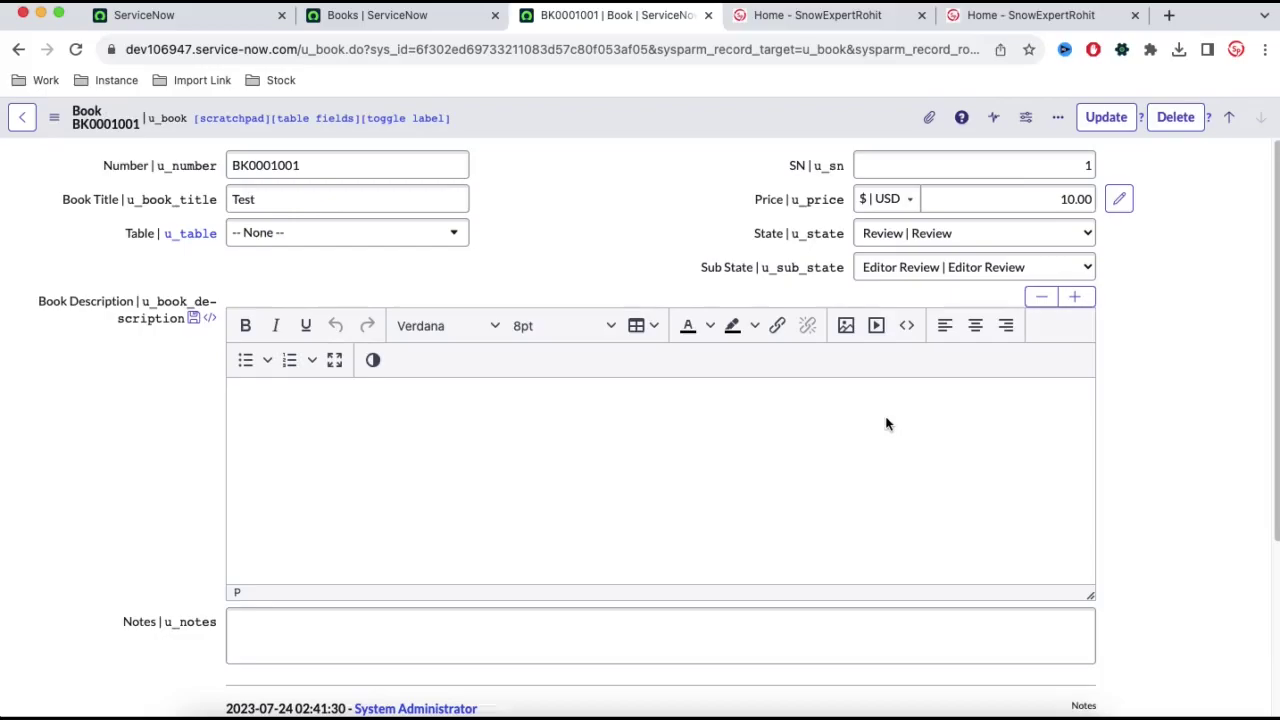
- Create a new form view named End User View and switch the layout to it
{"action": "left_click", "coordinate": [254, 22]}
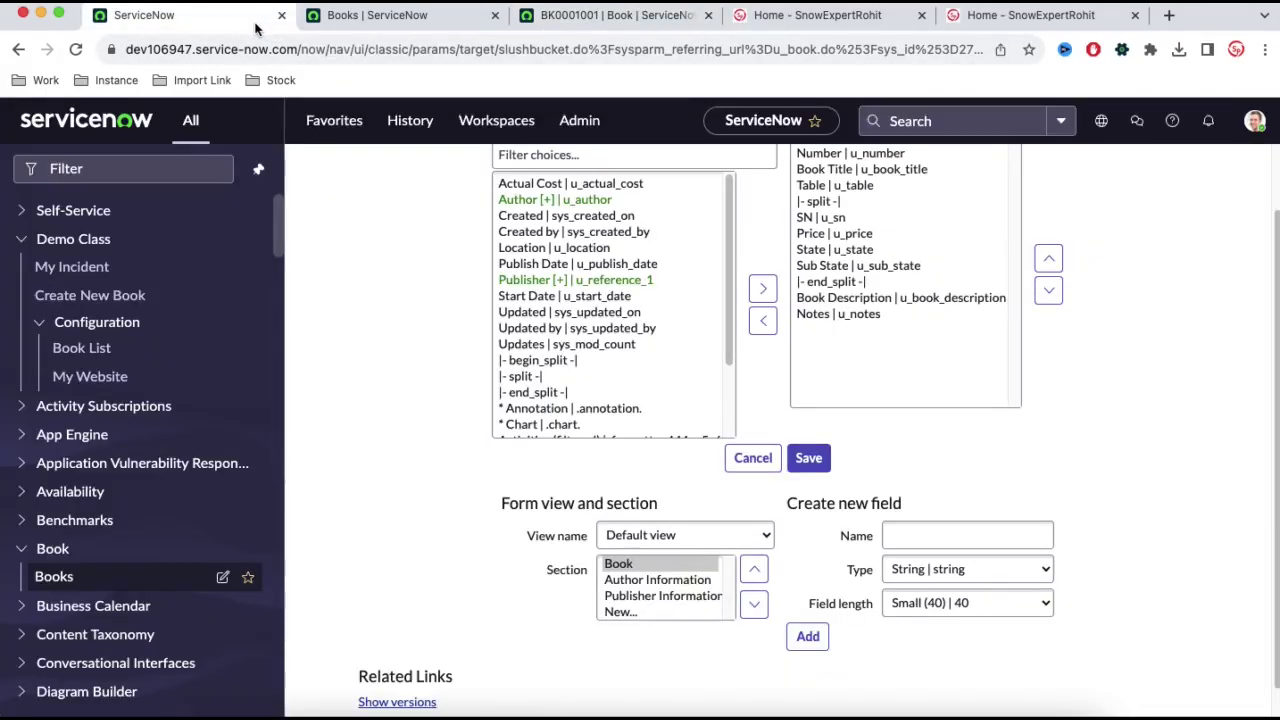
{"action": "left_click", "coordinate": [672, 539]}
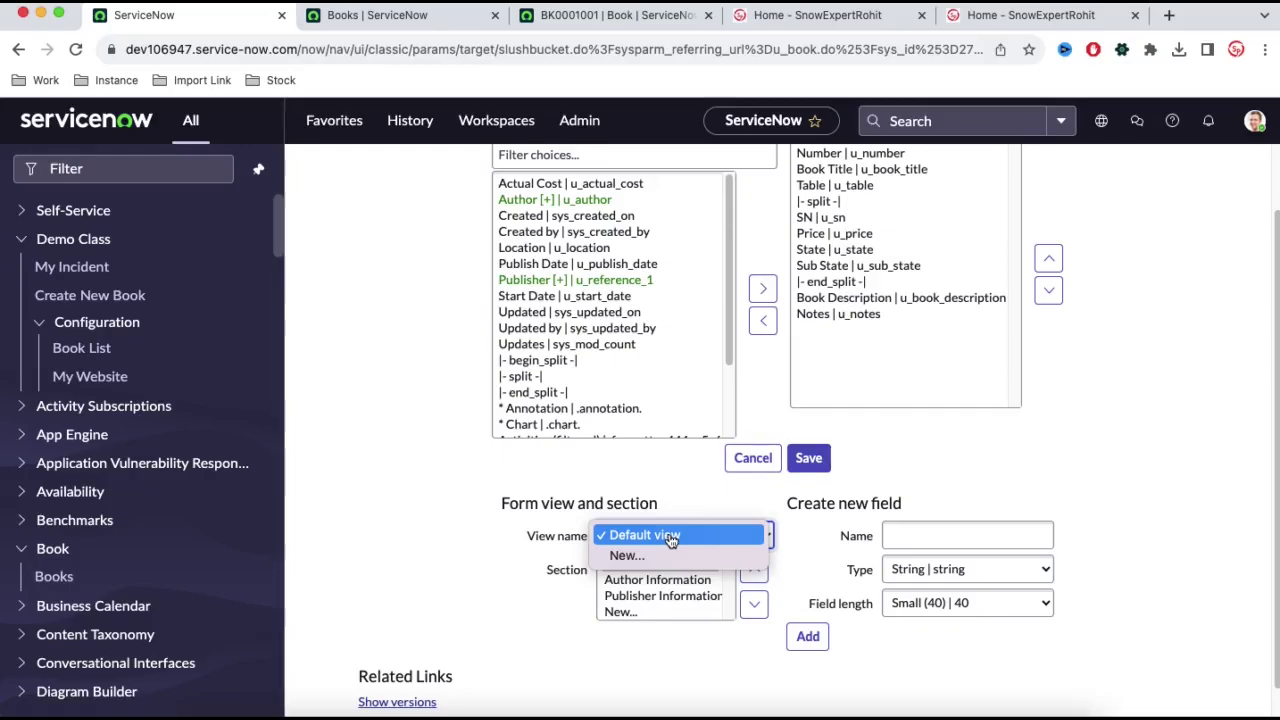
{"action": "left_click", "coordinate": [648, 556]}
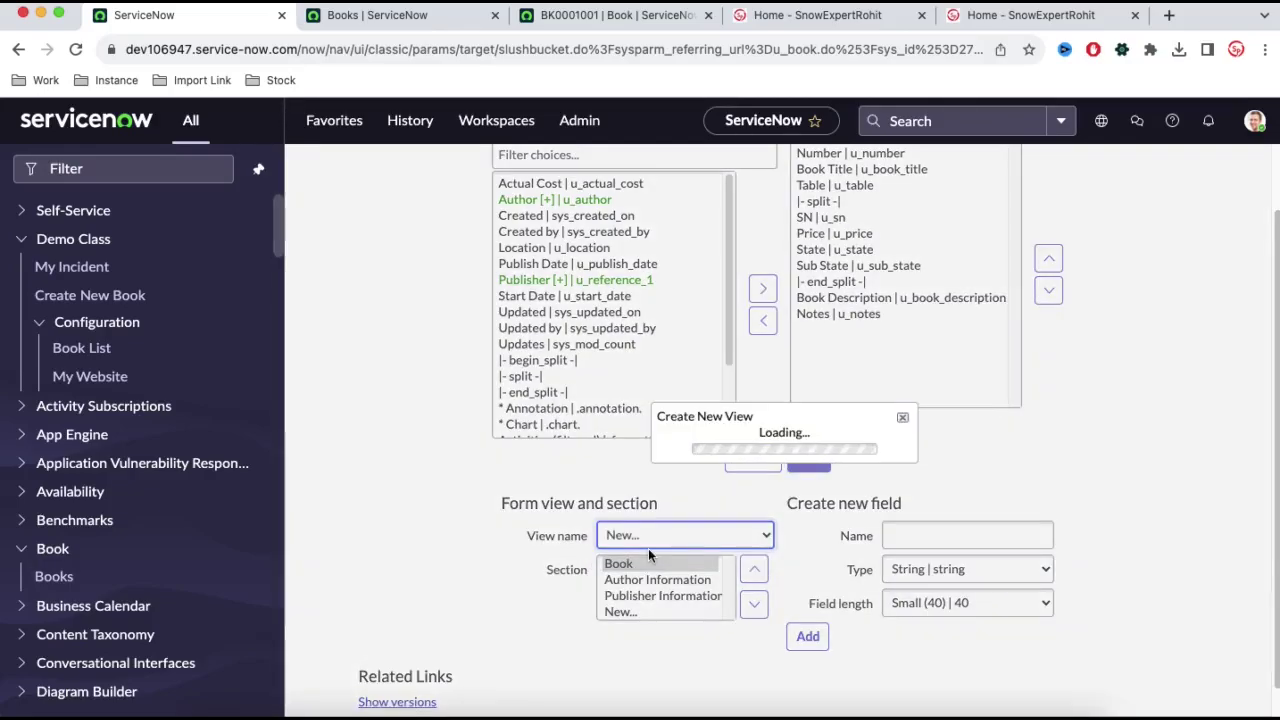
{"action": "type", "text": "End User View"}
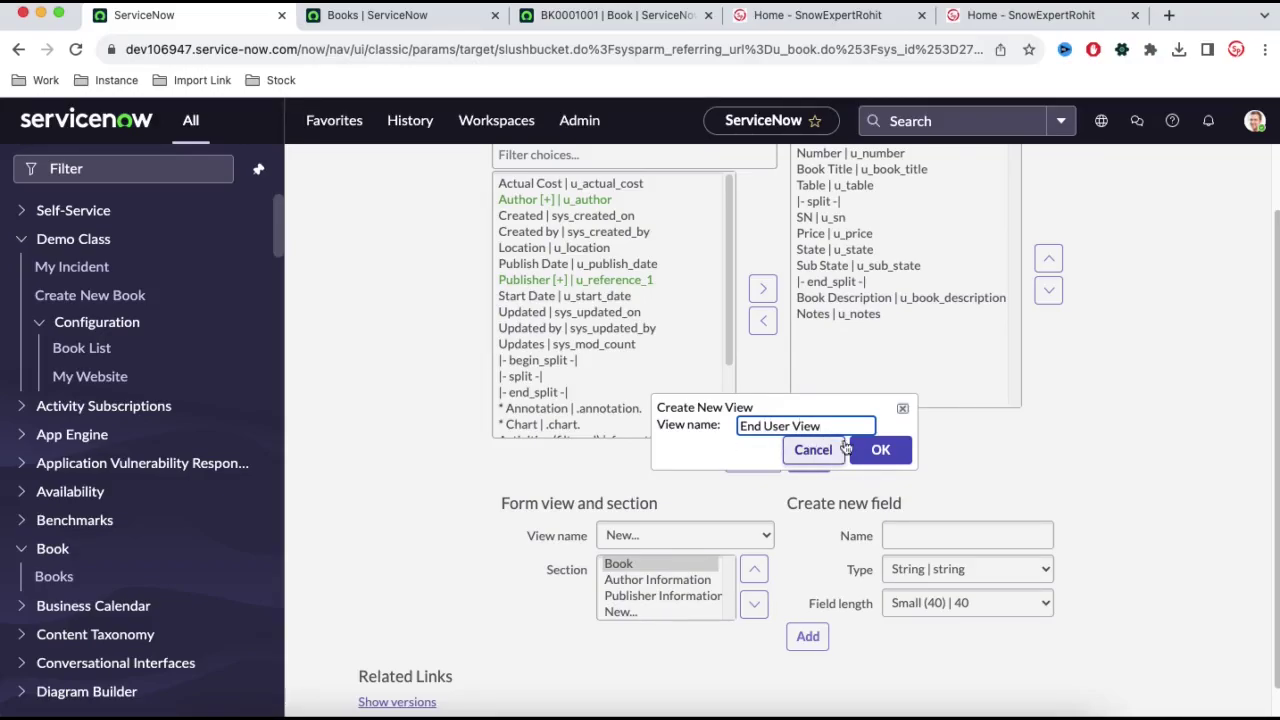
{"action": "left_click", "coordinate": [882, 450]}
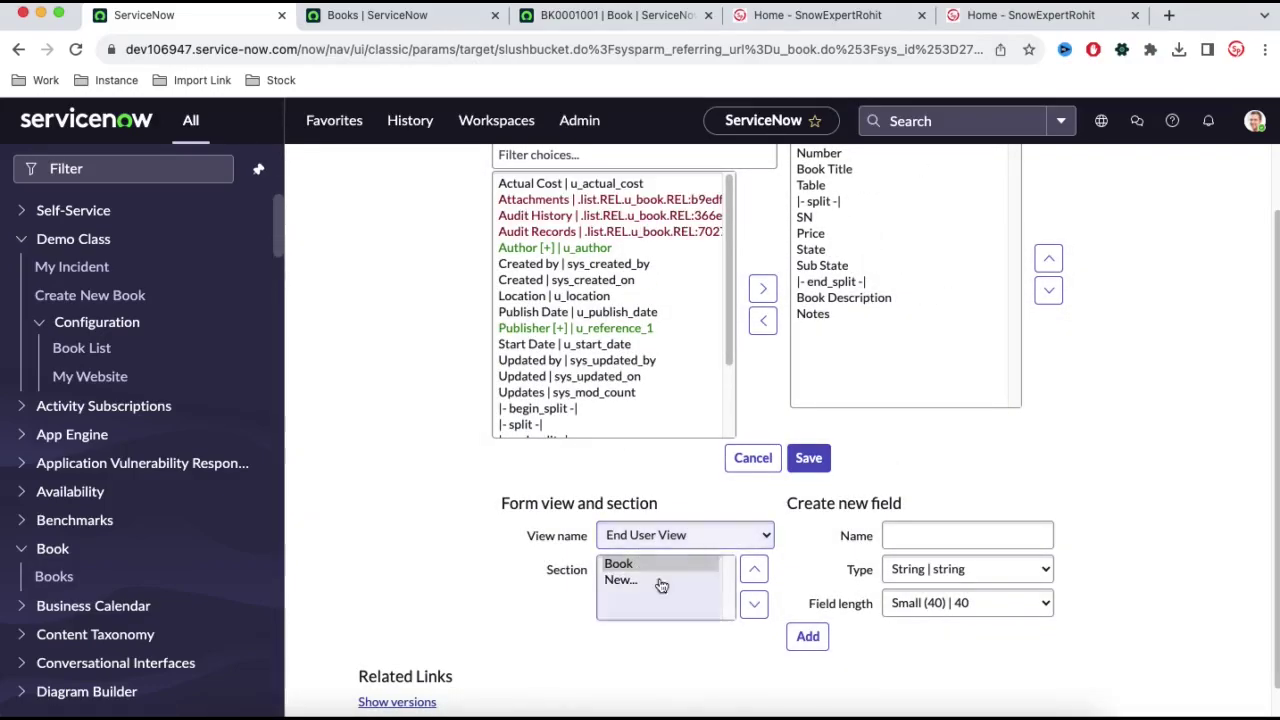
{"action": "left_click", "coordinate": [687, 535]}
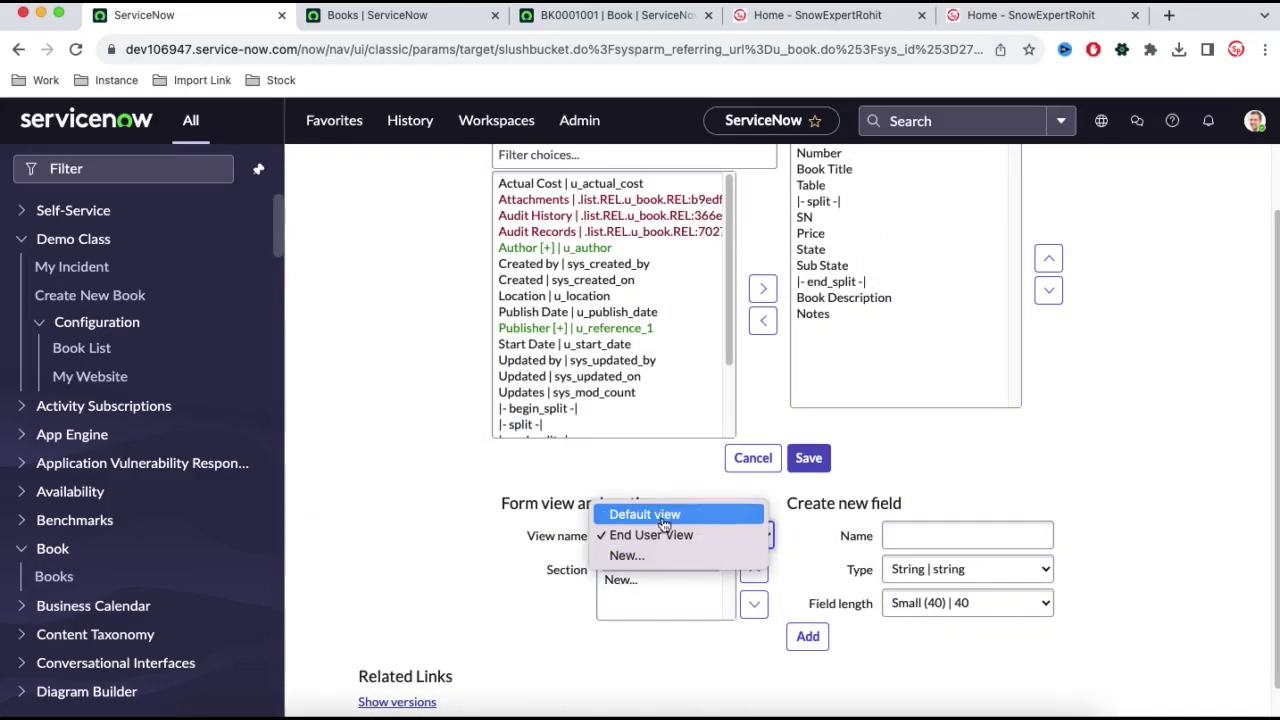
{"action": "left_click", "coordinate": [662, 517]}
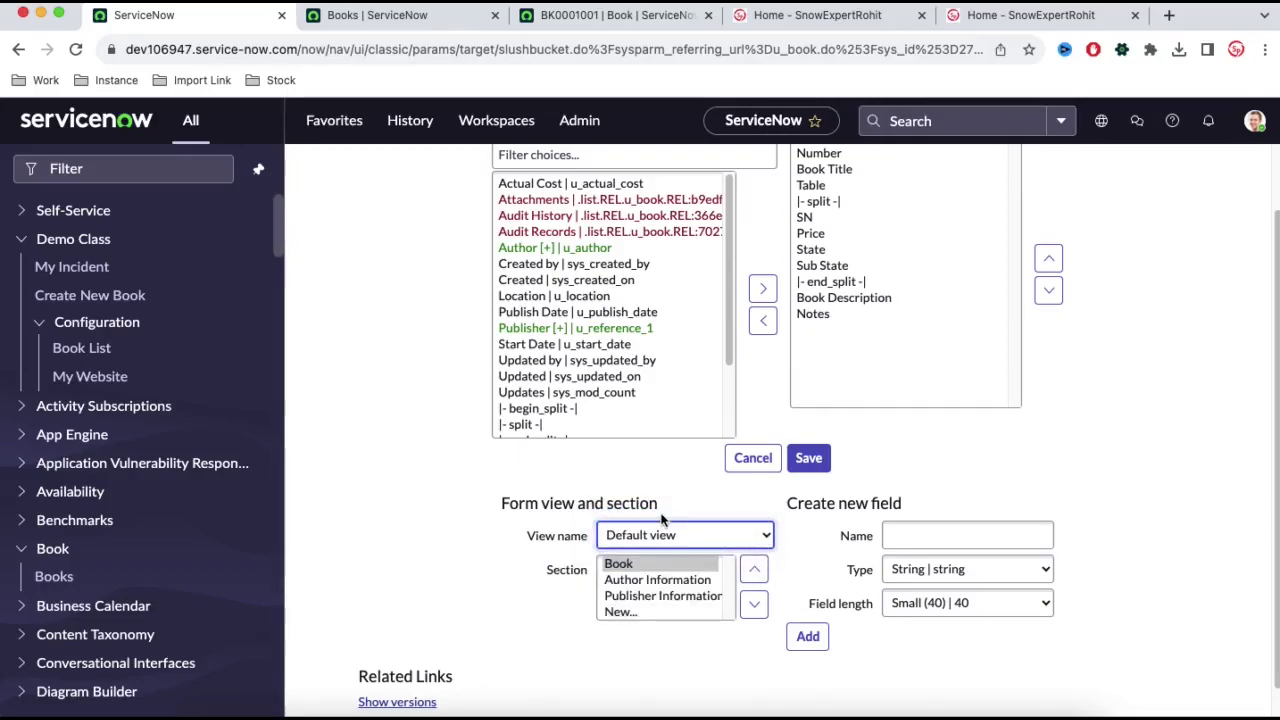
{"action": "left_click", "coordinate": [663, 536]}
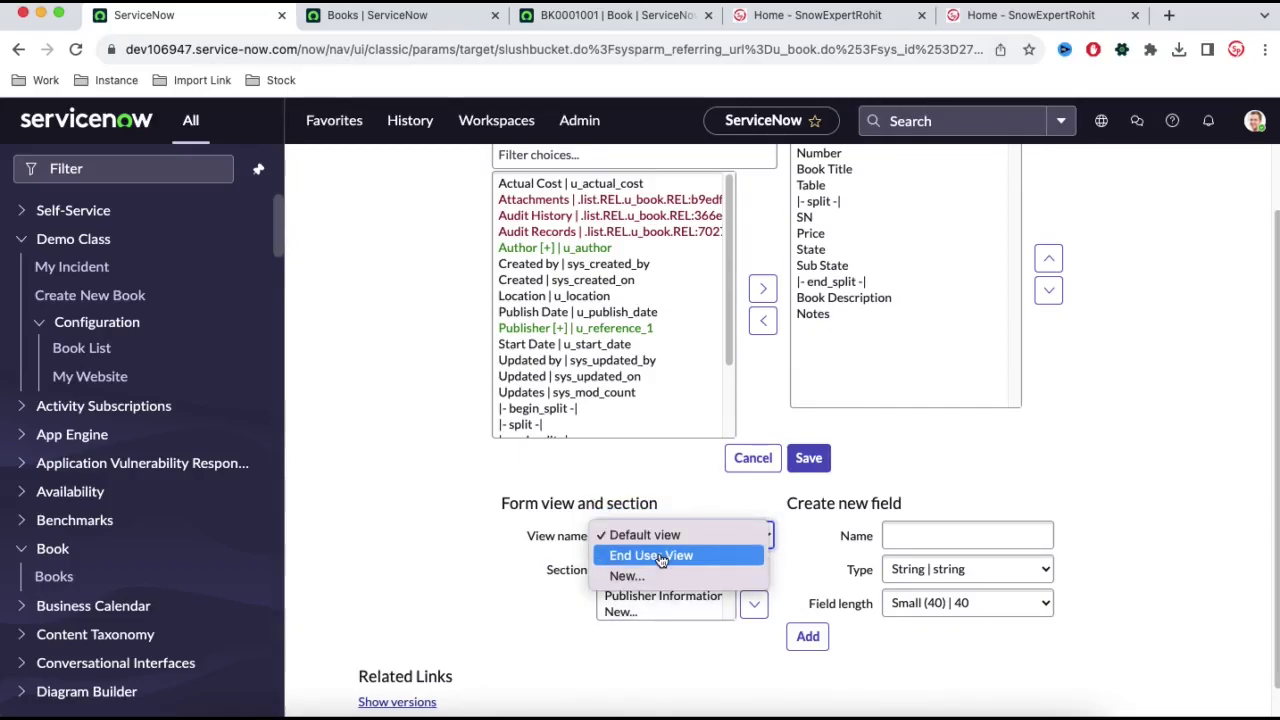
{"action": "left_click", "coordinate": [665, 554]}
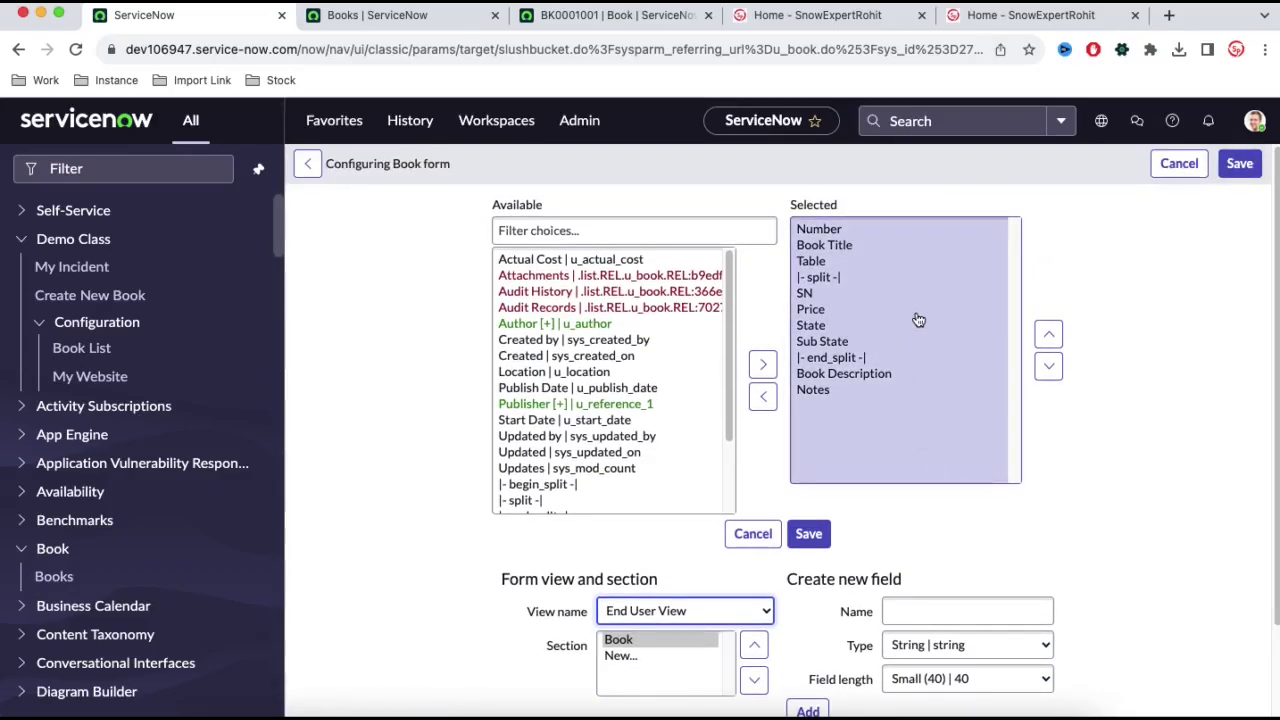
- Remove Table, Price and Notes from the End User View fields and save the layout
{"action": "double_click", "coordinate": [818, 262]}
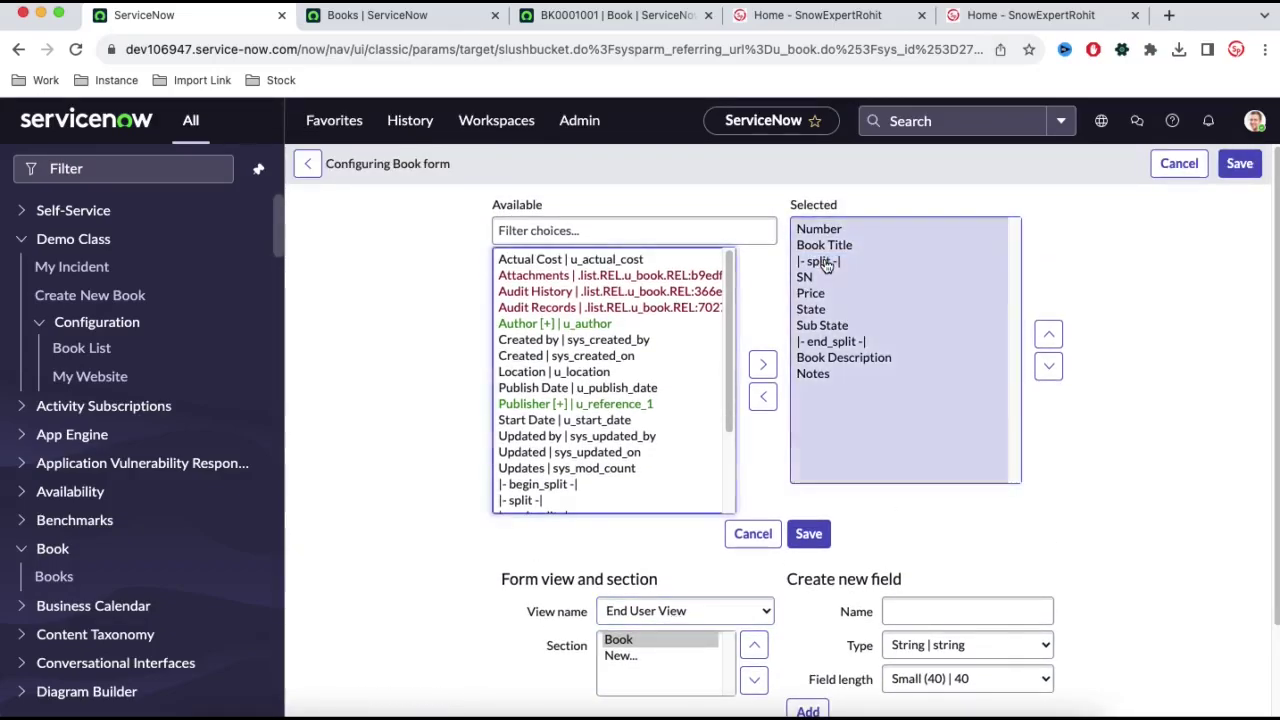
{"action": "left_click", "coordinate": [815, 295]}
{"action": "double_click", "coordinate": [816, 295]}
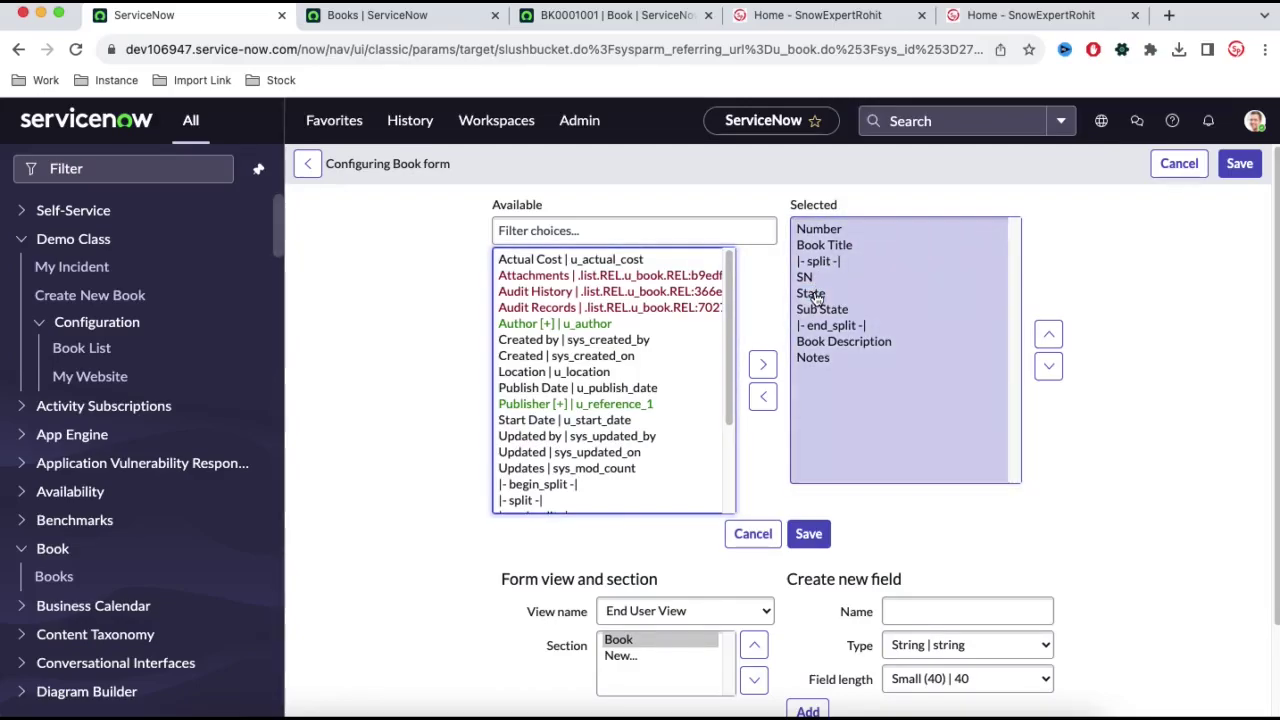
{"action": "double_click", "coordinate": [826, 357]}
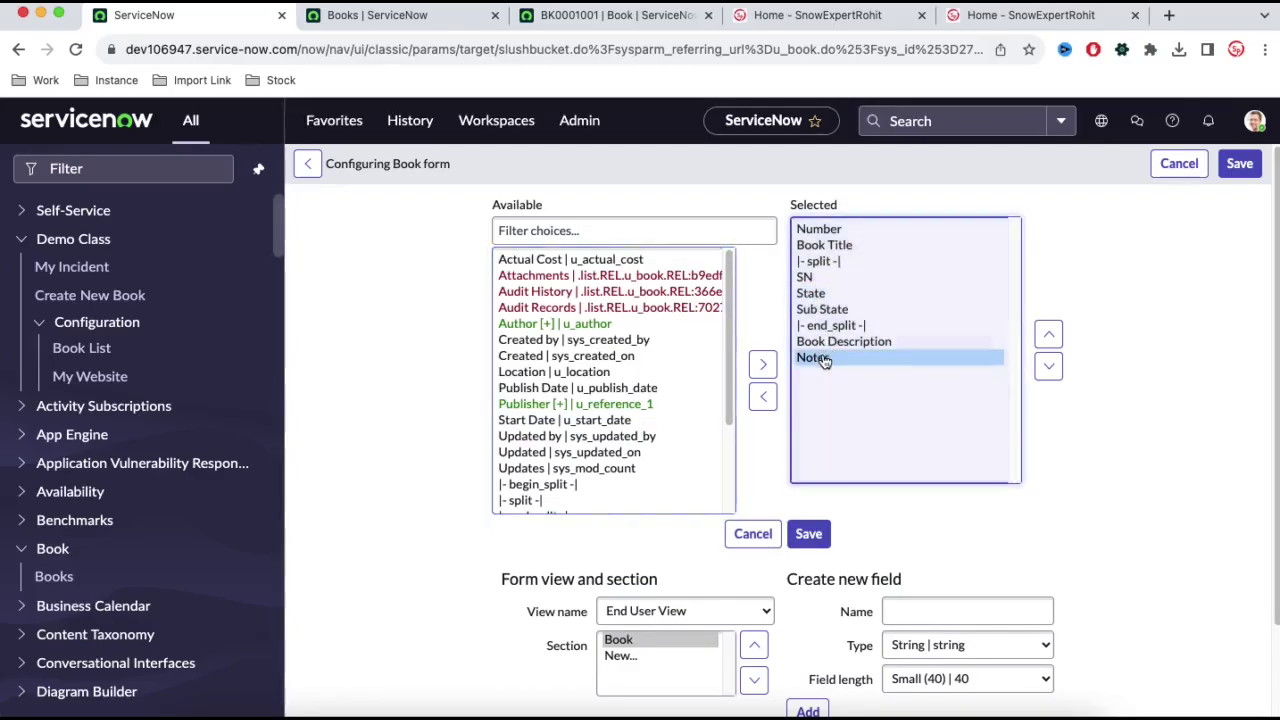
{"action": "left_click", "coordinate": [815, 537]}
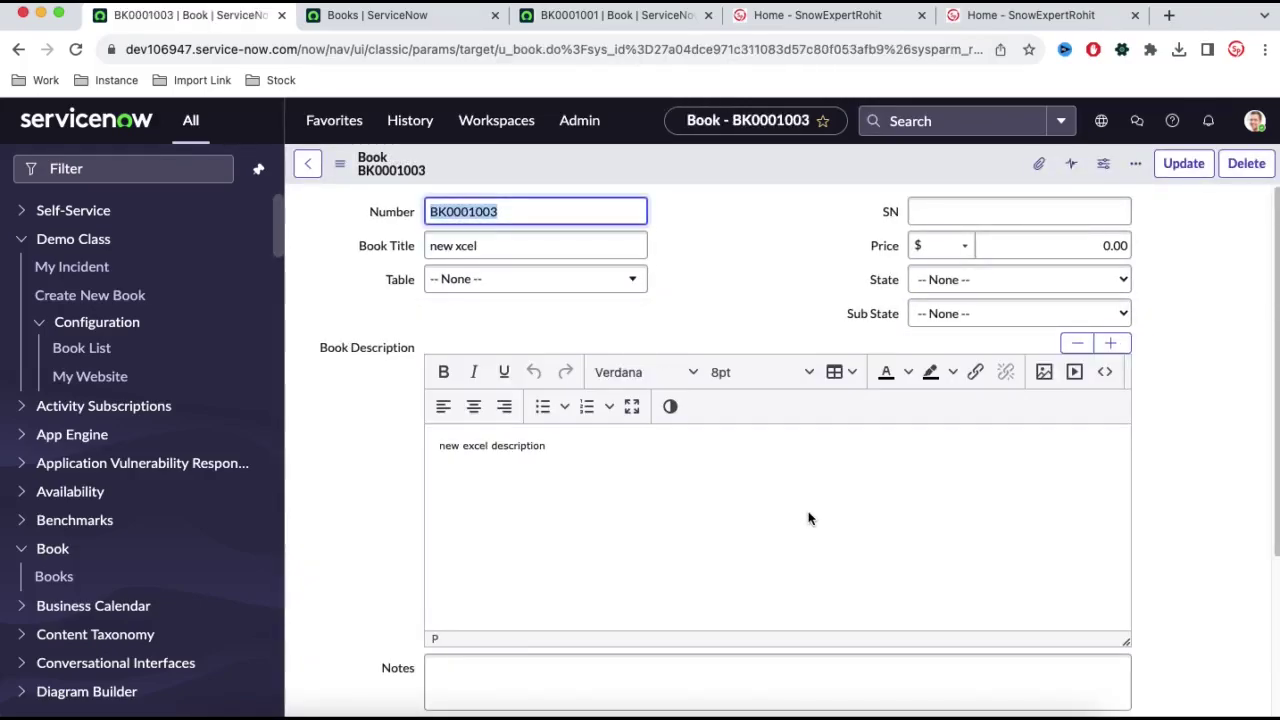
- Switch BK0001003 to End User View and confirm Table, Price and Notes are gone
{"action": "scroll", "coordinate": [795, 503], "scroll_direction": "down", "scroll_amount": 3}
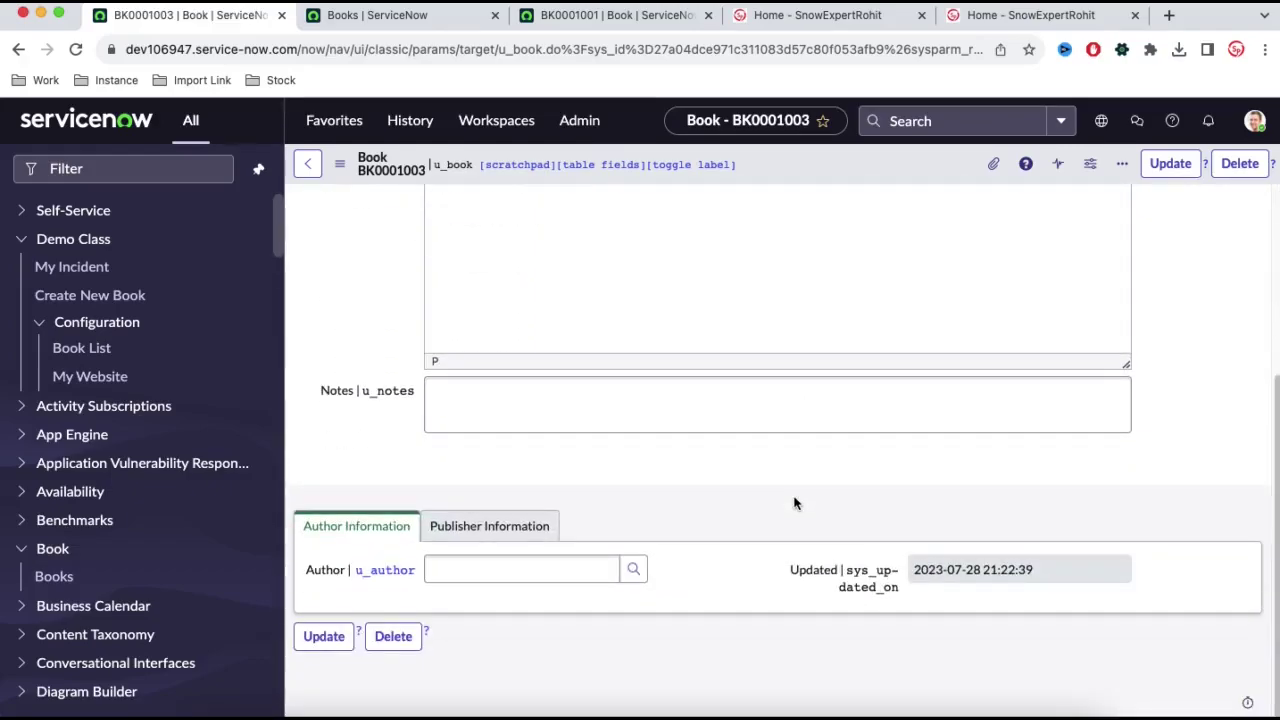
{"action": "scroll", "coordinate": [795, 503], "scroll_direction": "up", "scroll_amount": 3}
{"action": "scroll", "coordinate": [795, 503], "scroll_direction": "down", "scroll_amount": 3}
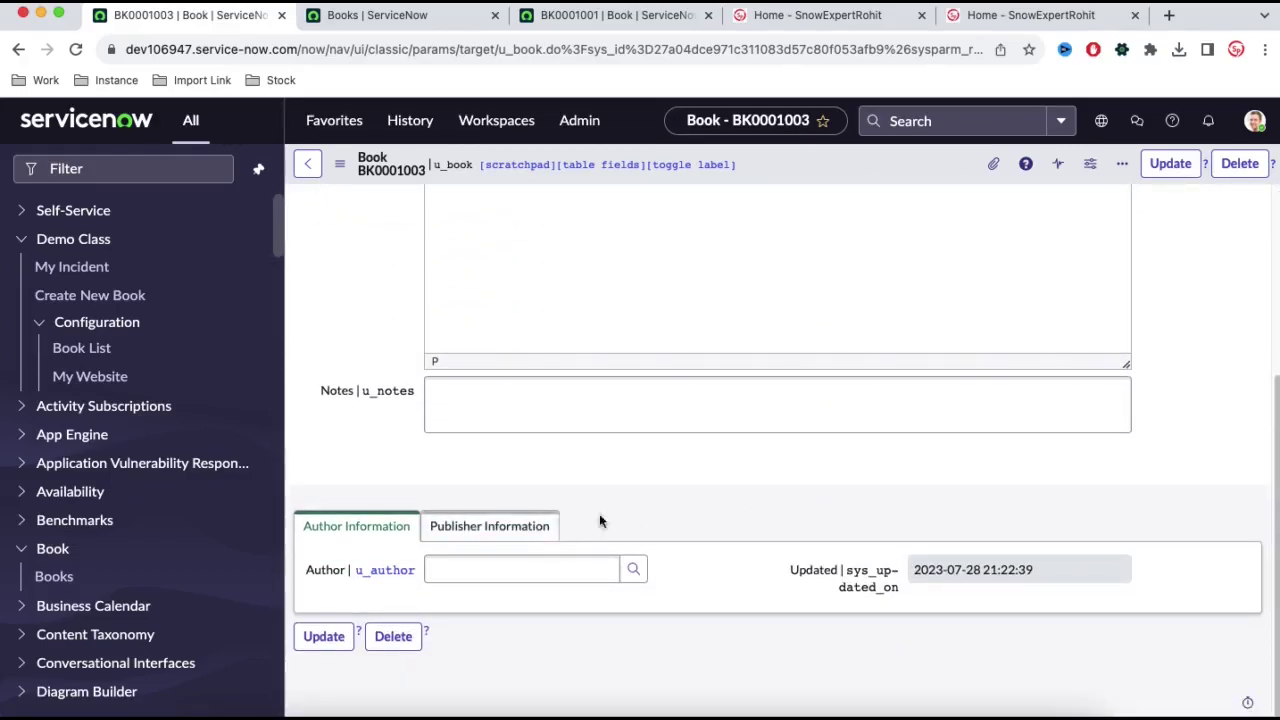
{"action": "scroll", "coordinate": [600, 517], "scroll_direction": "up", "scroll_amount": 3}
{"action": "left_click", "coordinate": [420, 172]}
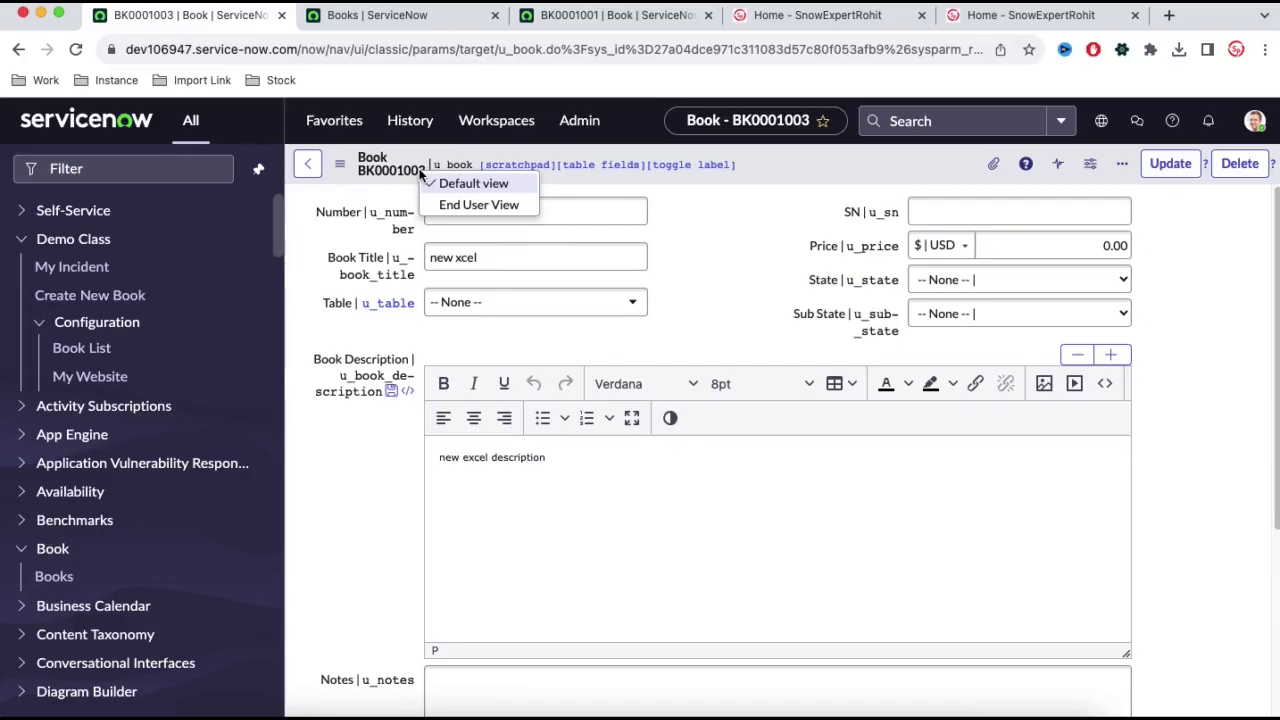
{"action": "left_click", "coordinate": [437, 205]}
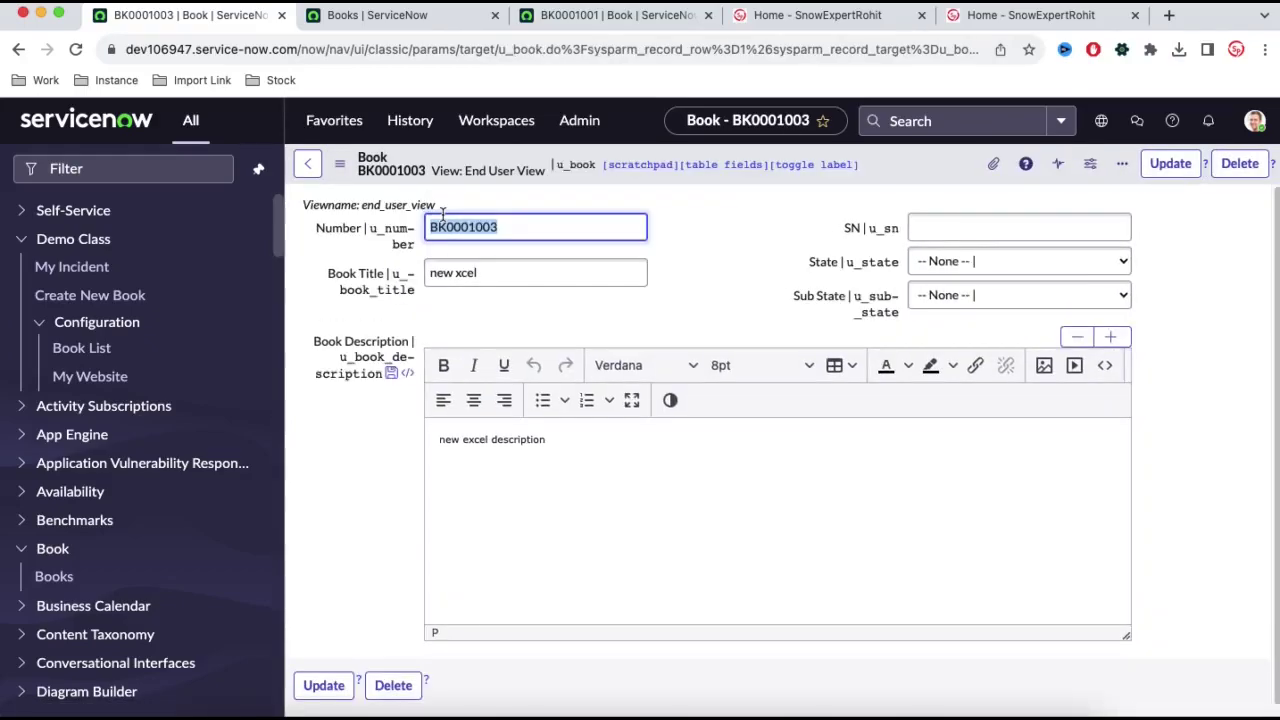
{"action": "scroll", "coordinate": [555, 371], "scroll_direction": "down", "scroll_amount": 1}
{"action": "scroll", "coordinate": [600, 400], "scroll_direction": "up", "scroll_amount": 1}
- Toggle to Default view and back, select the name end_user_view, and edit the Books module
{"action": "left_click", "coordinate": [408, 177]}
{"action": "left_click", "coordinate": [419, 188]}
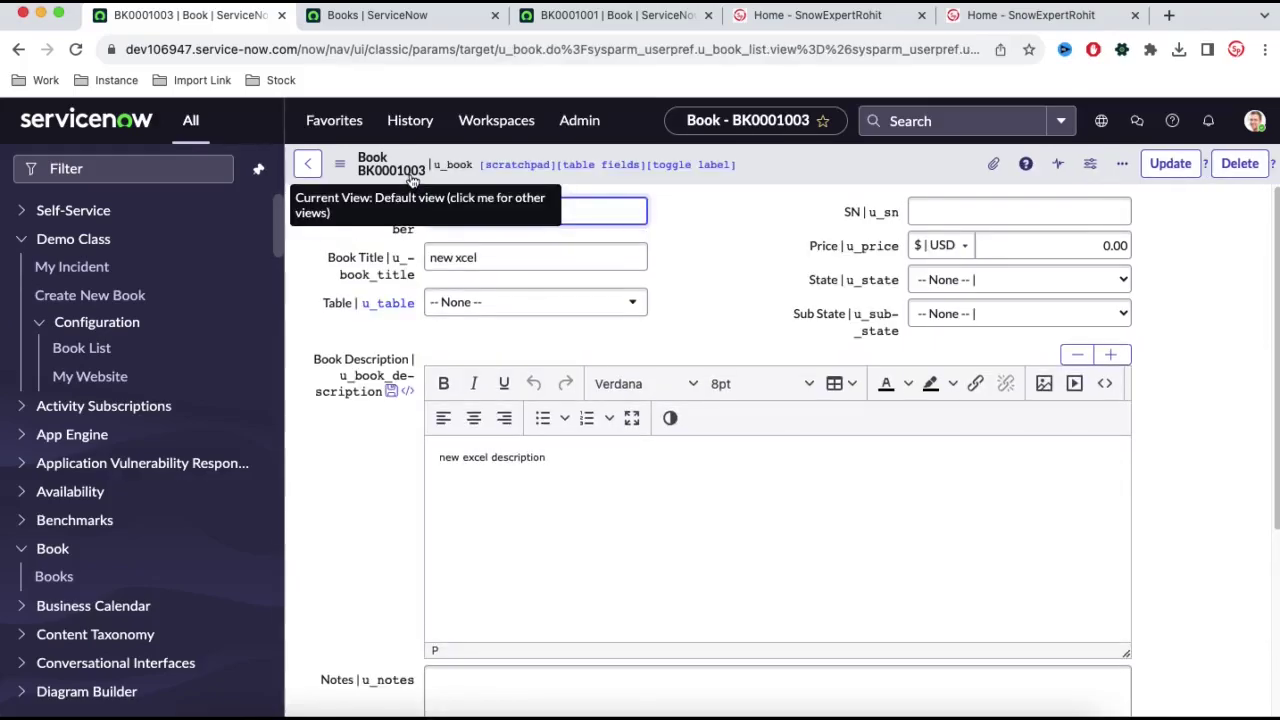
{"action": "left_click", "coordinate": [413, 178]}
{"action": "left_click", "coordinate": [428, 207]}
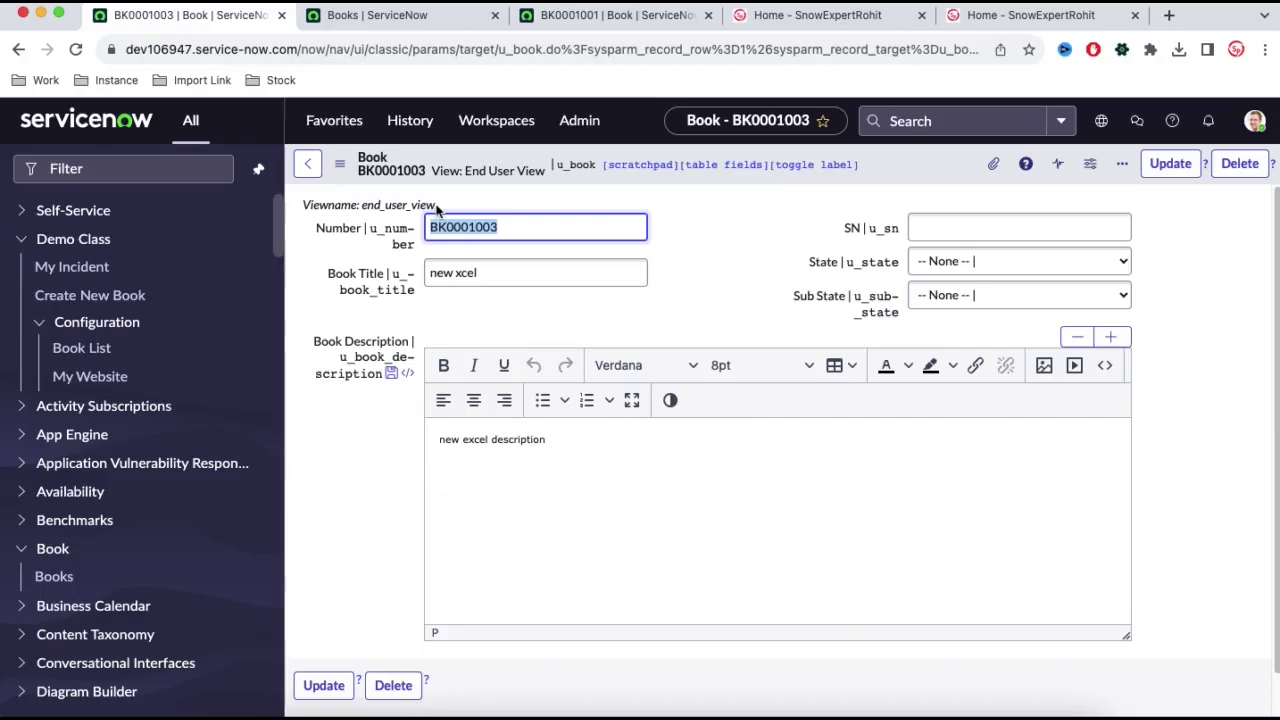
{"action": "left_click", "coordinate": [443, 208]}
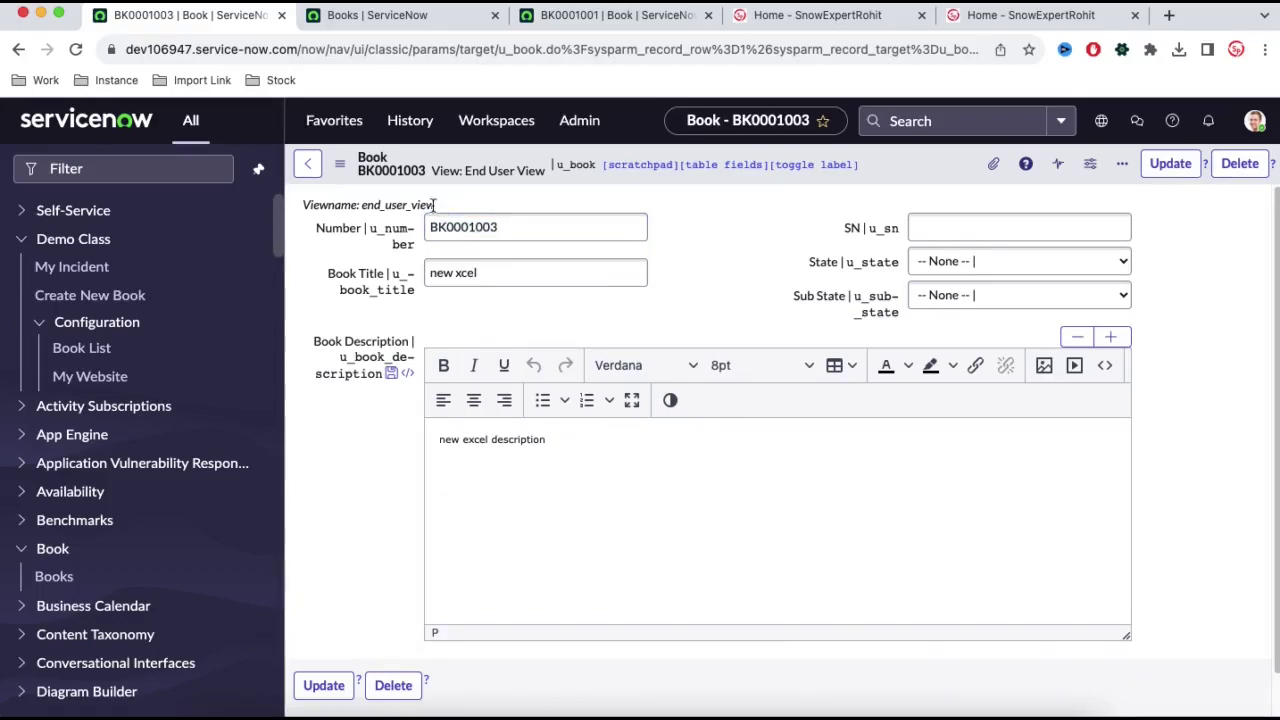
{"action": "left_click_drag", "start_coordinate": [433, 205], "coordinate": [381, 206]}
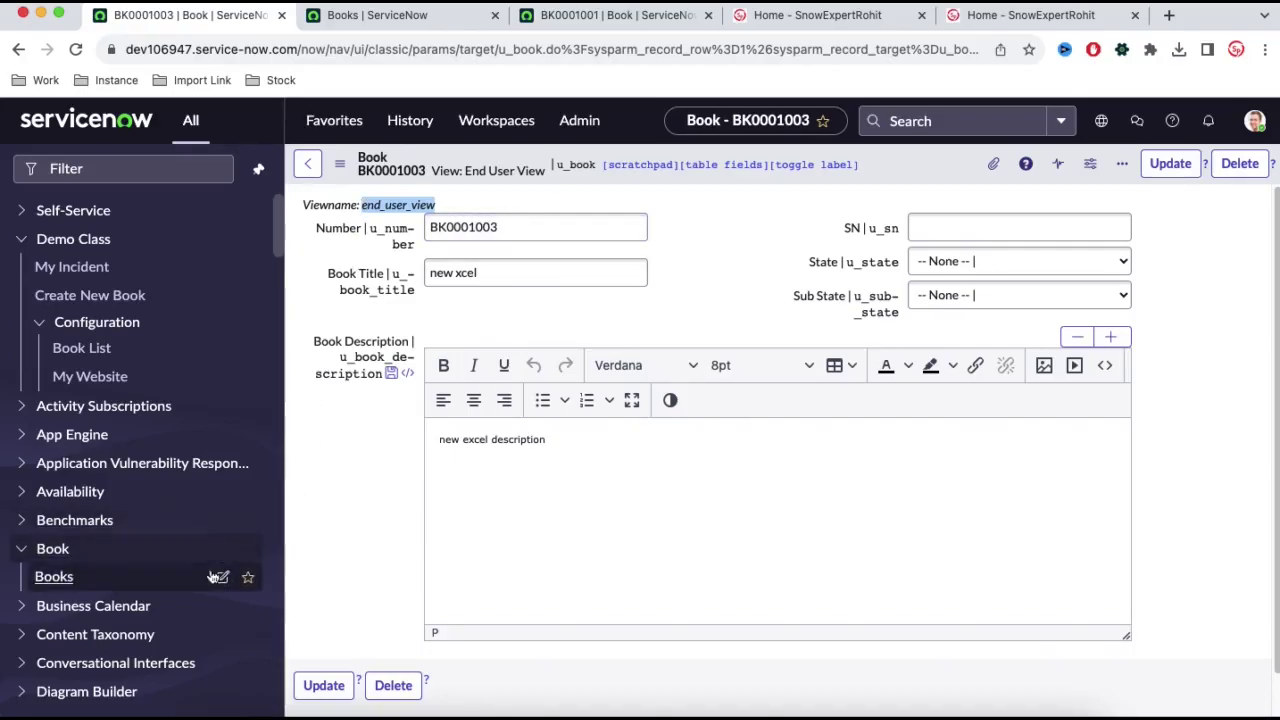
{"action": "left_click", "coordinate": [222, 580]}
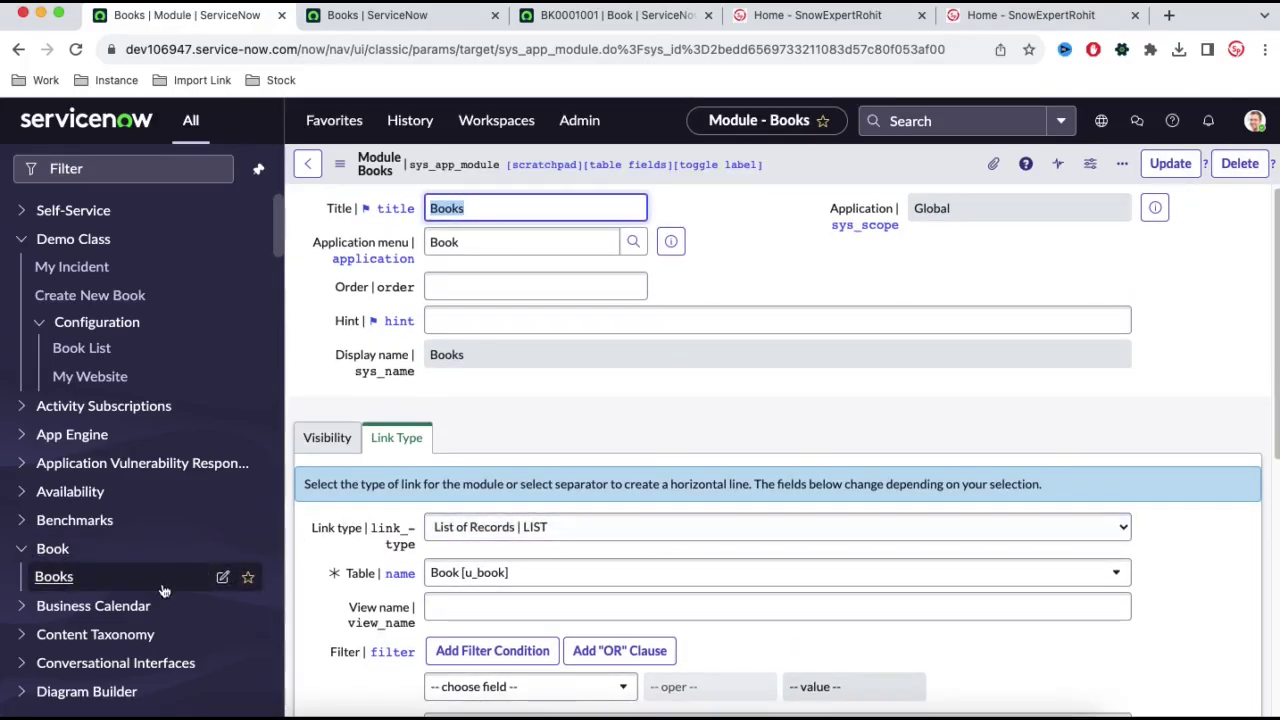
- Paste end_user_view into the Books module's View name, save it, and open the Books list
{"action": "scroll", "coordinate": [343, 529], "scroll_direction": "down", "scroll_amount": 3}
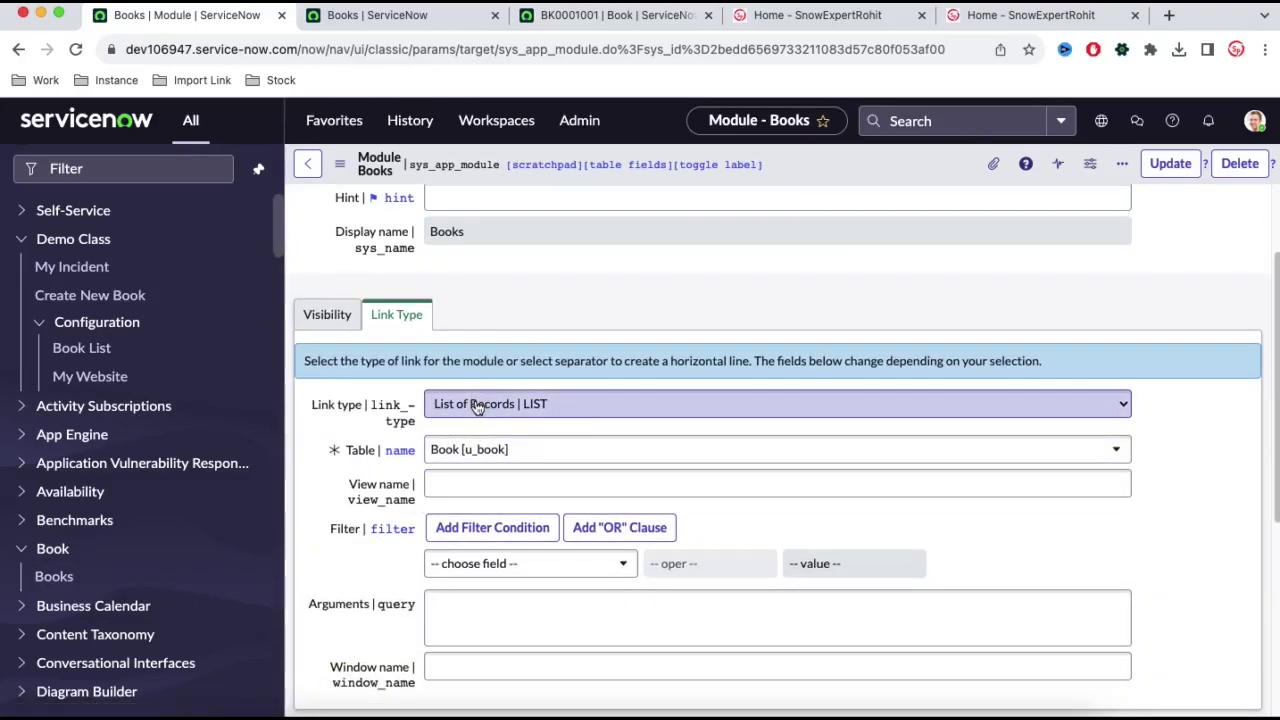
{"action": "left_click", "coordinate": [479, 481]}
{"action": "type", "text": "end_user_view"}
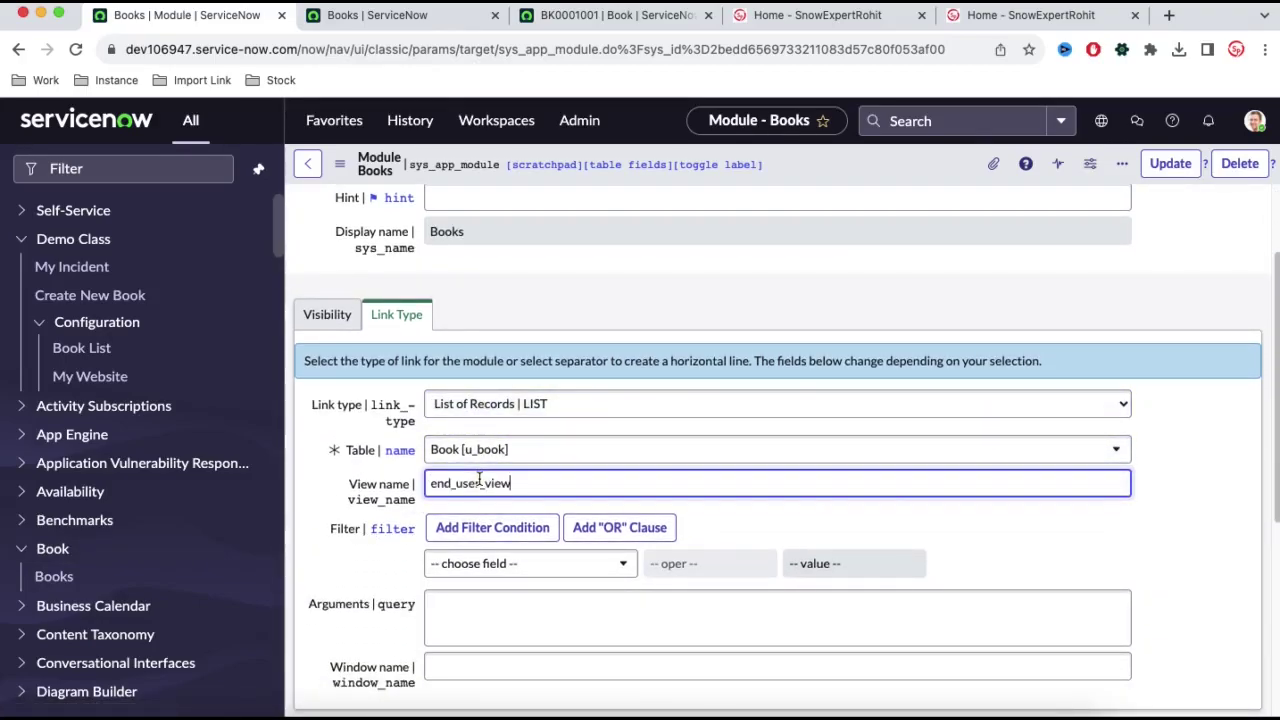
{"action": "right_click", "coordinate": [470, 170]}
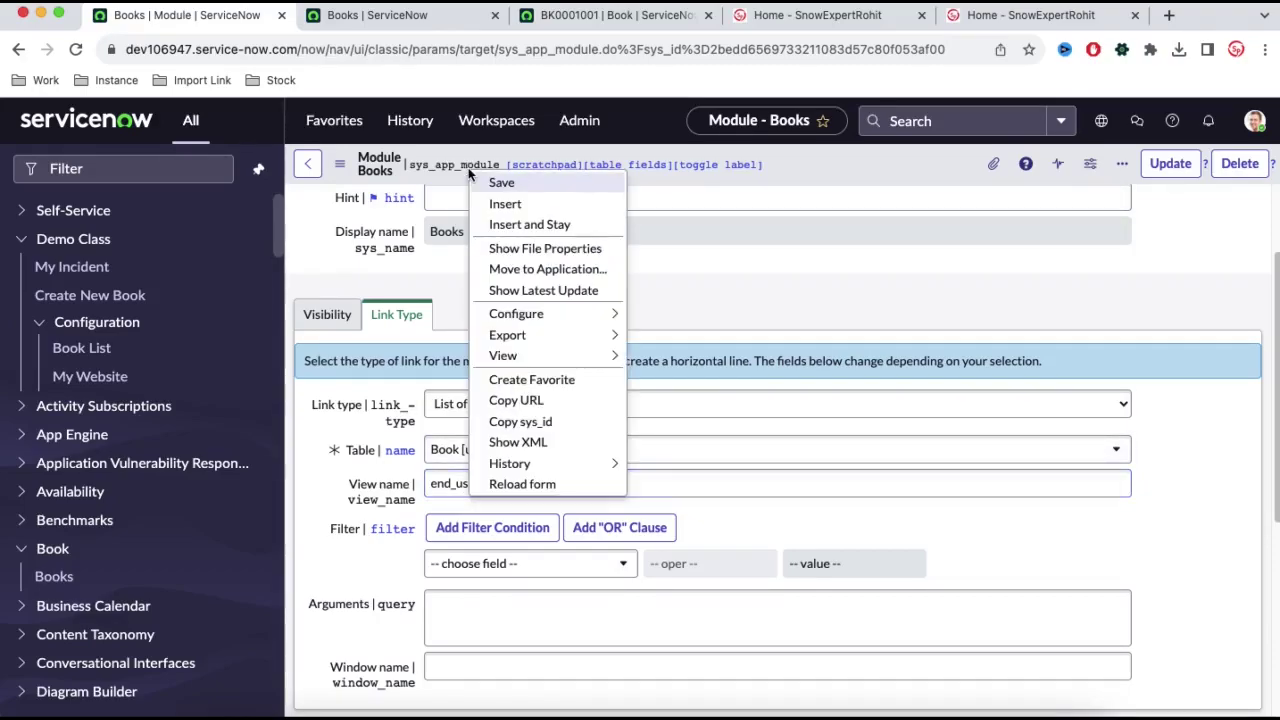
{"action": "left_click", "coordinate": [483, 183]}
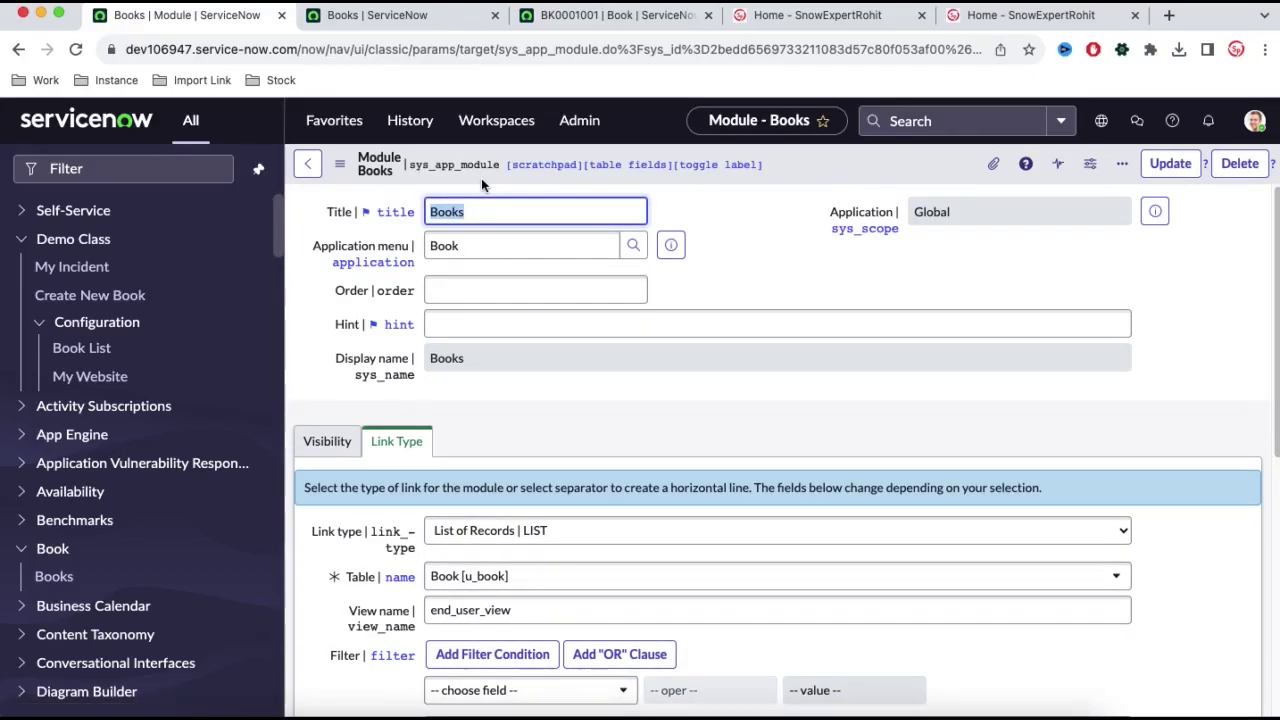
{"action": "left_click", "coordinate": [124, 587]}
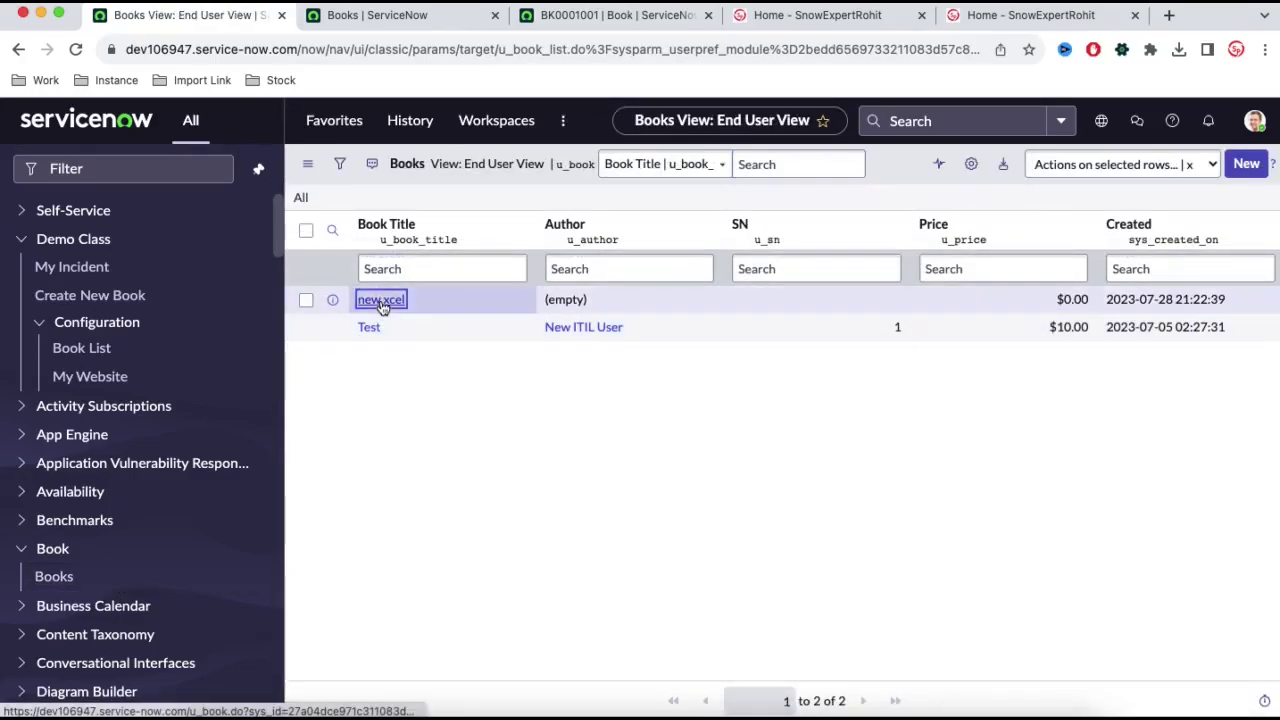
- Open the new xcel record, then impersonate the End User account
{"action": "left_click", "coordinate": [381, 300]}
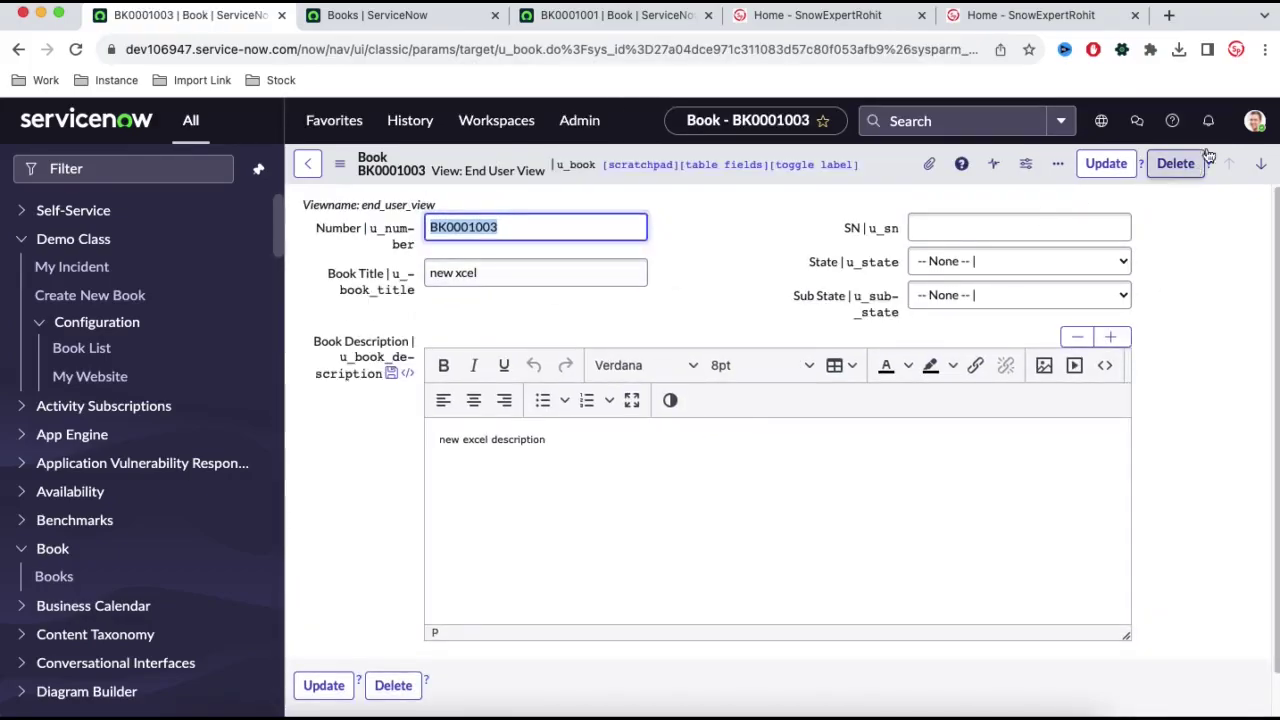
{"action": "left_click", "coordinate": [1255, 121]}
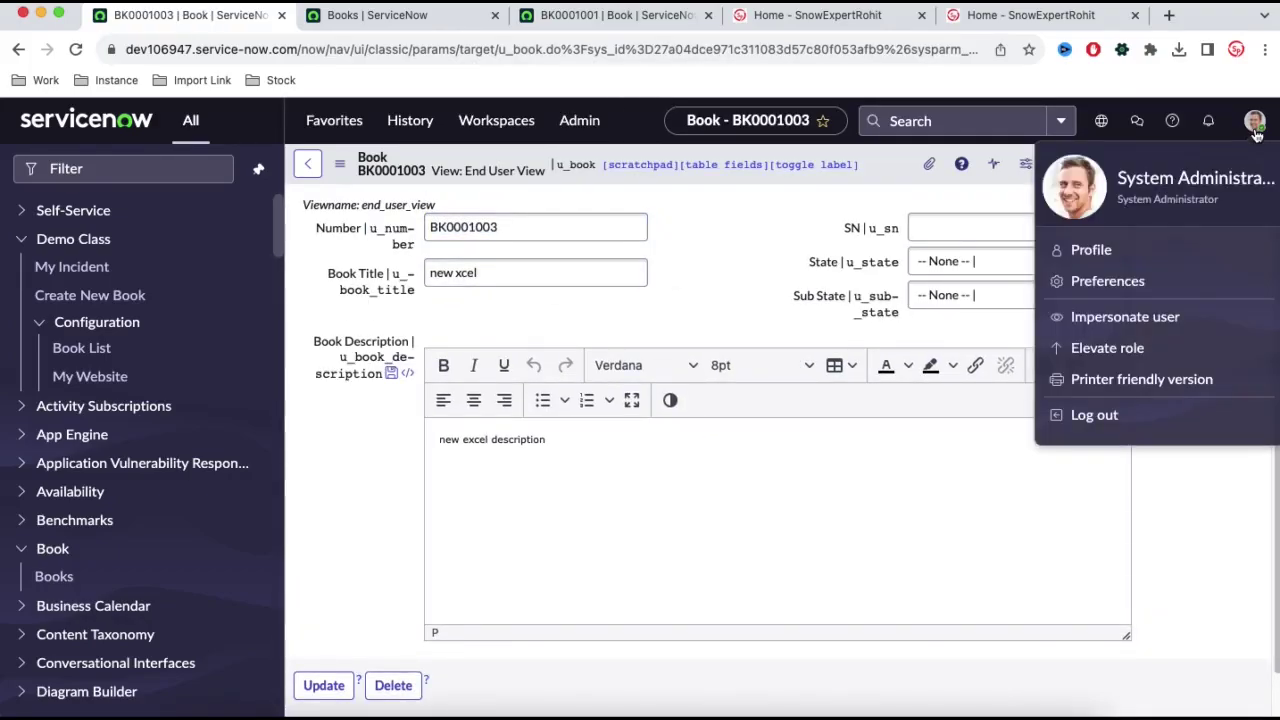
{"action": "left_click", "coordinate": [1092, 330]}
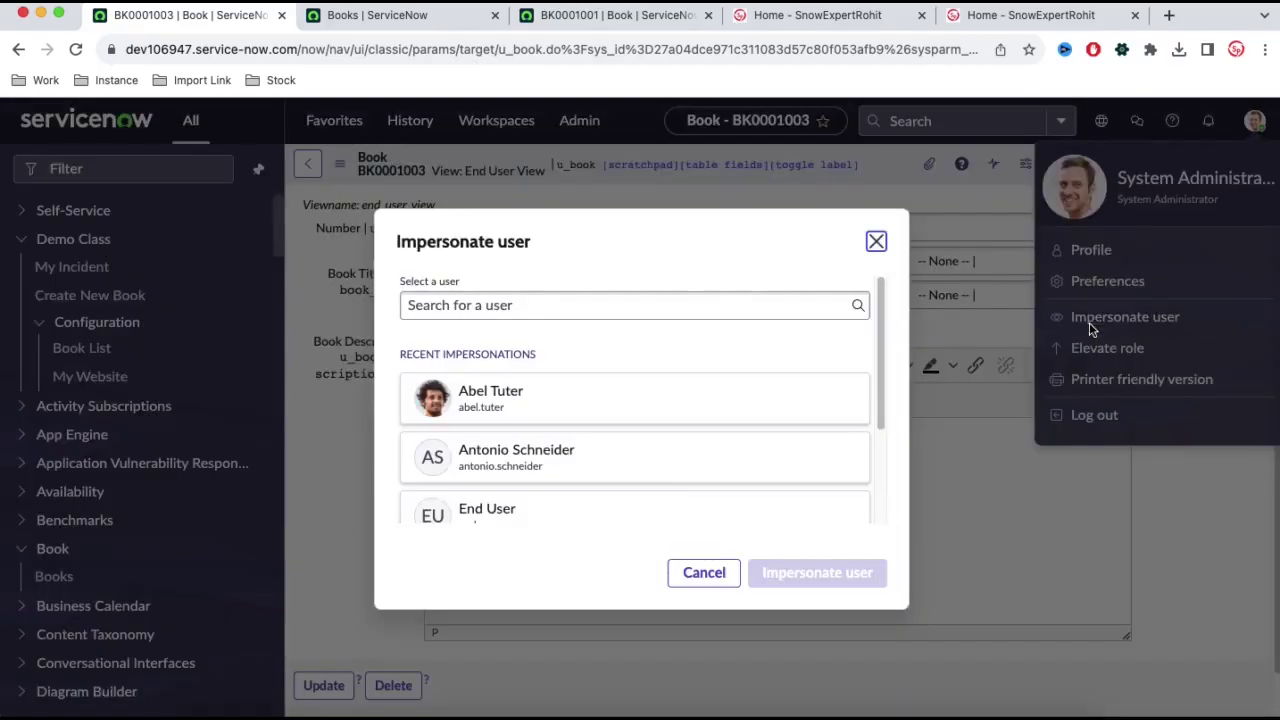
{"action": "left_click", "coordinate": [530, 505]}
{"action": "left_click", "coordinate": [817, 577]}
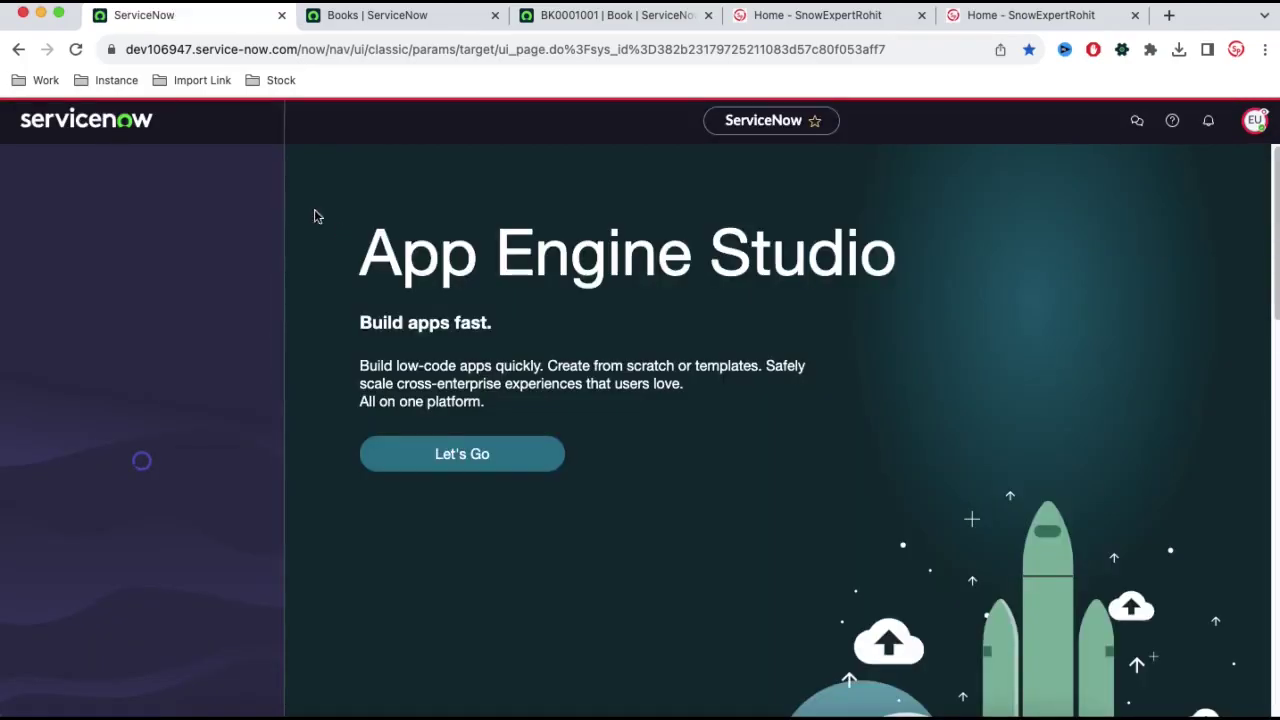
- As End User, find Books via 'book', open Test, then open new xcel in End User View
{"action": "left_click", "coordinate": [210, 168]}
{"action": "type", "text": "book"}
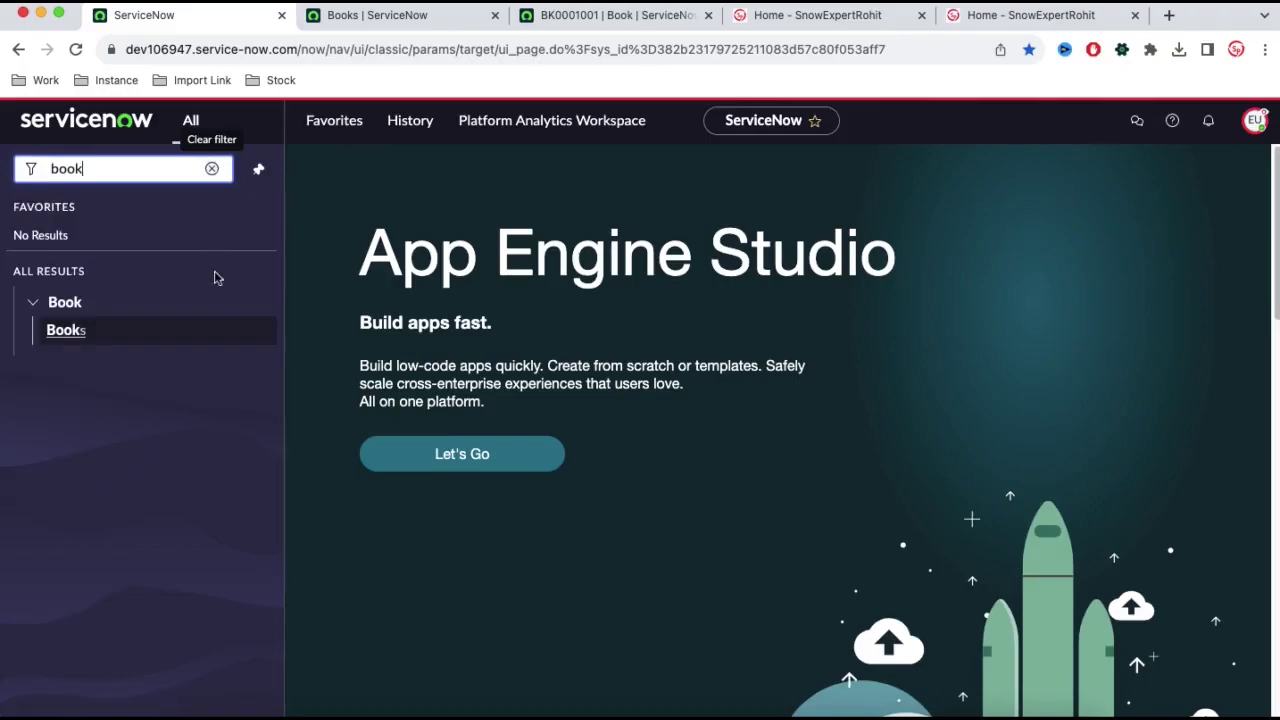
{"action": "left_click", "coordinate": [170, 338]}
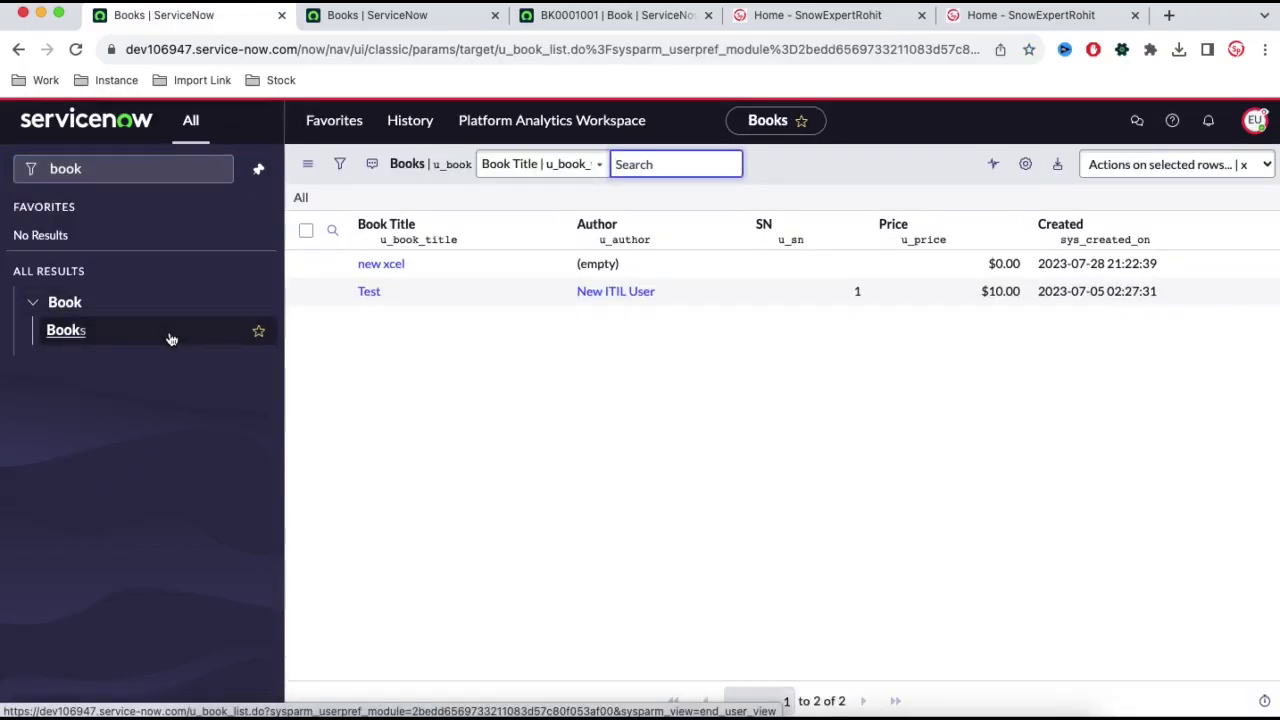
{"action": "left_click", "coordinate": [368, 292]}
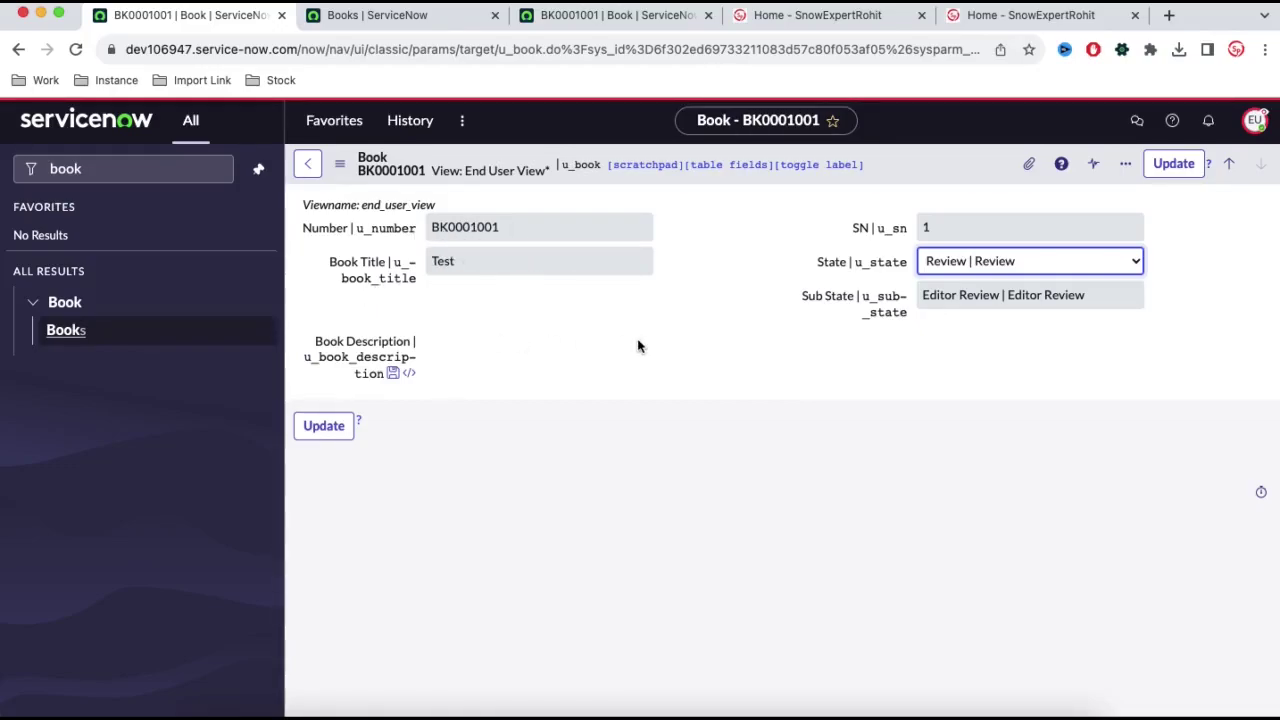
{"action": "left_click", "coordinate": [85, 342]}
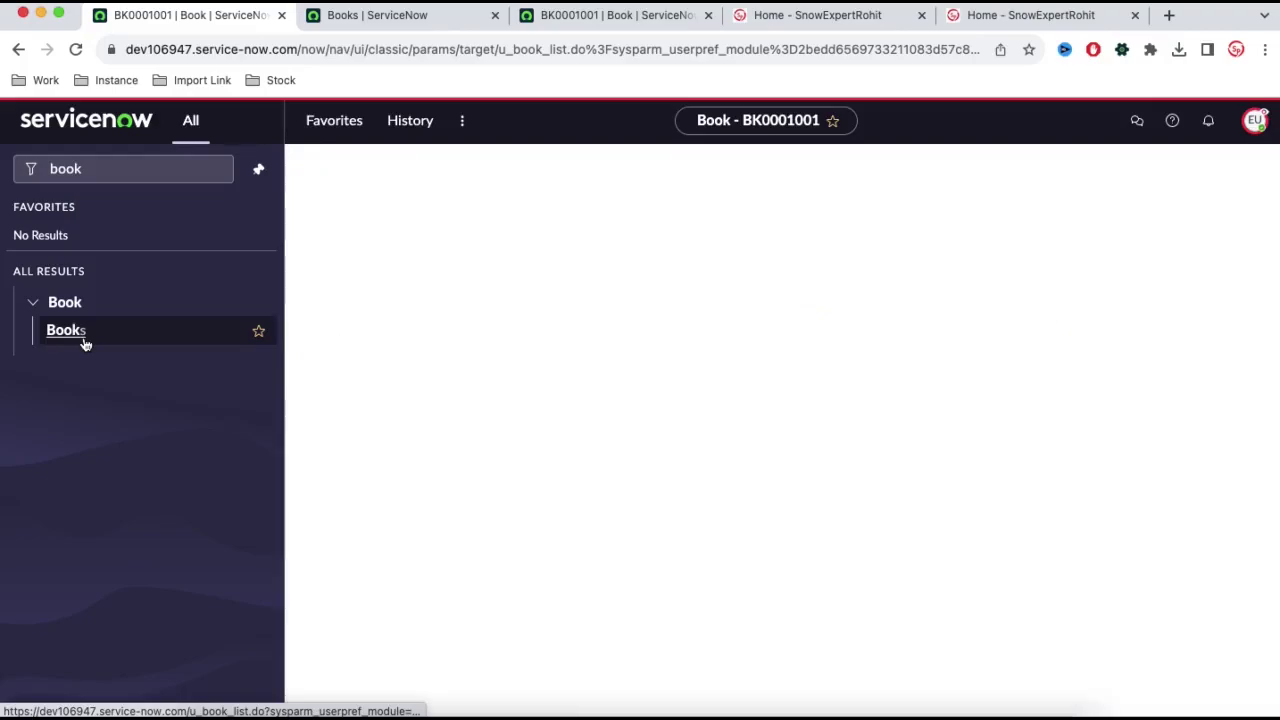
{"action": "left_click", "coordinate": [376, 268]}
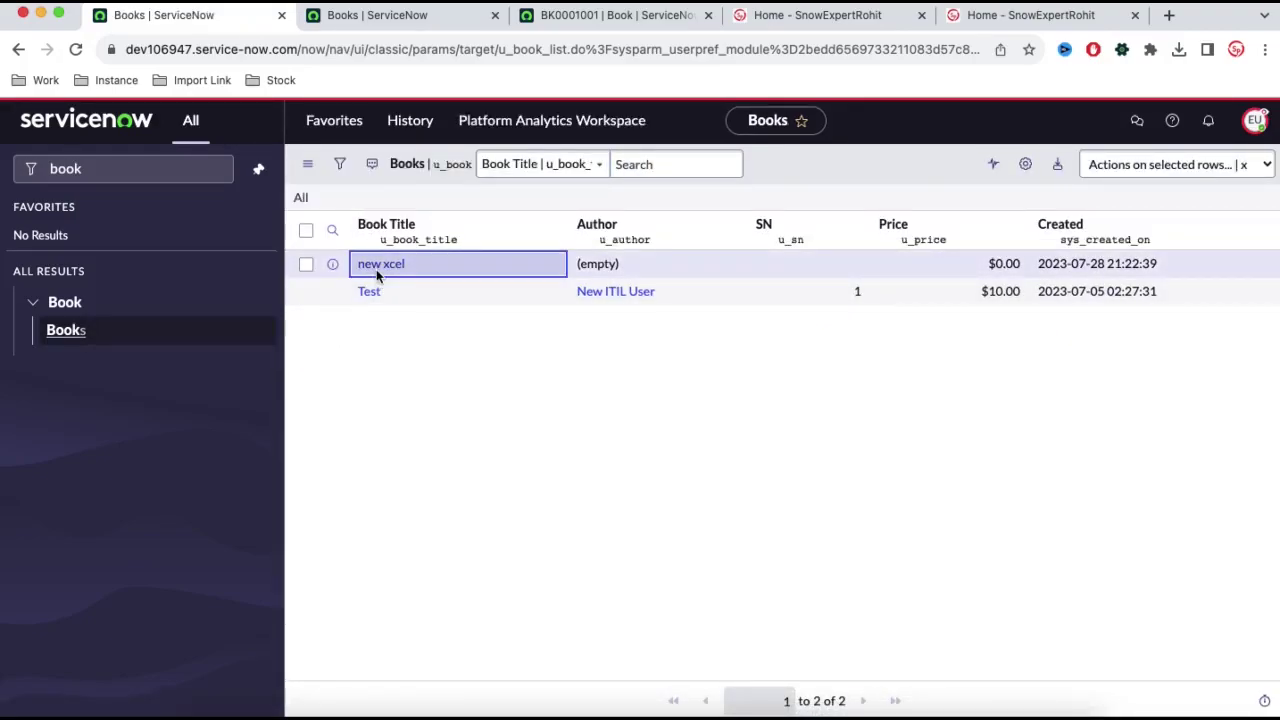
{"action": "left_click", "coordinate": [377, 268]}
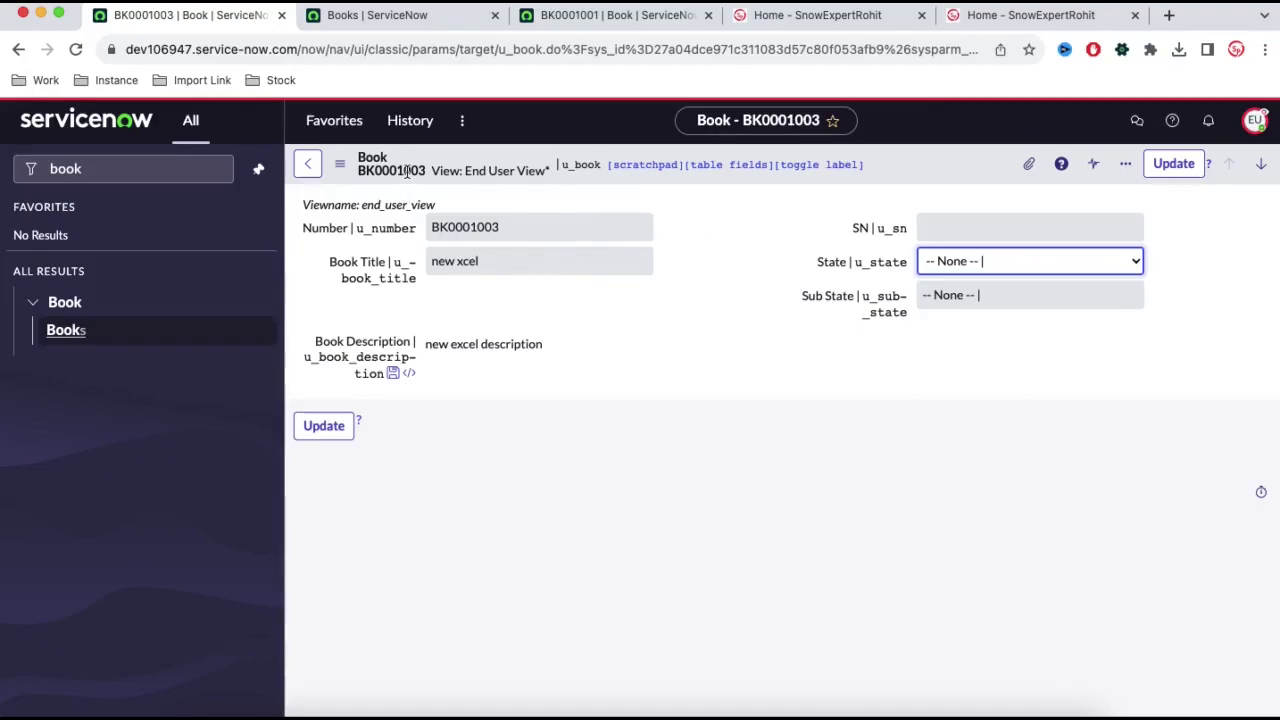
{"action": "left_click", "coordinate": [366, 167]}
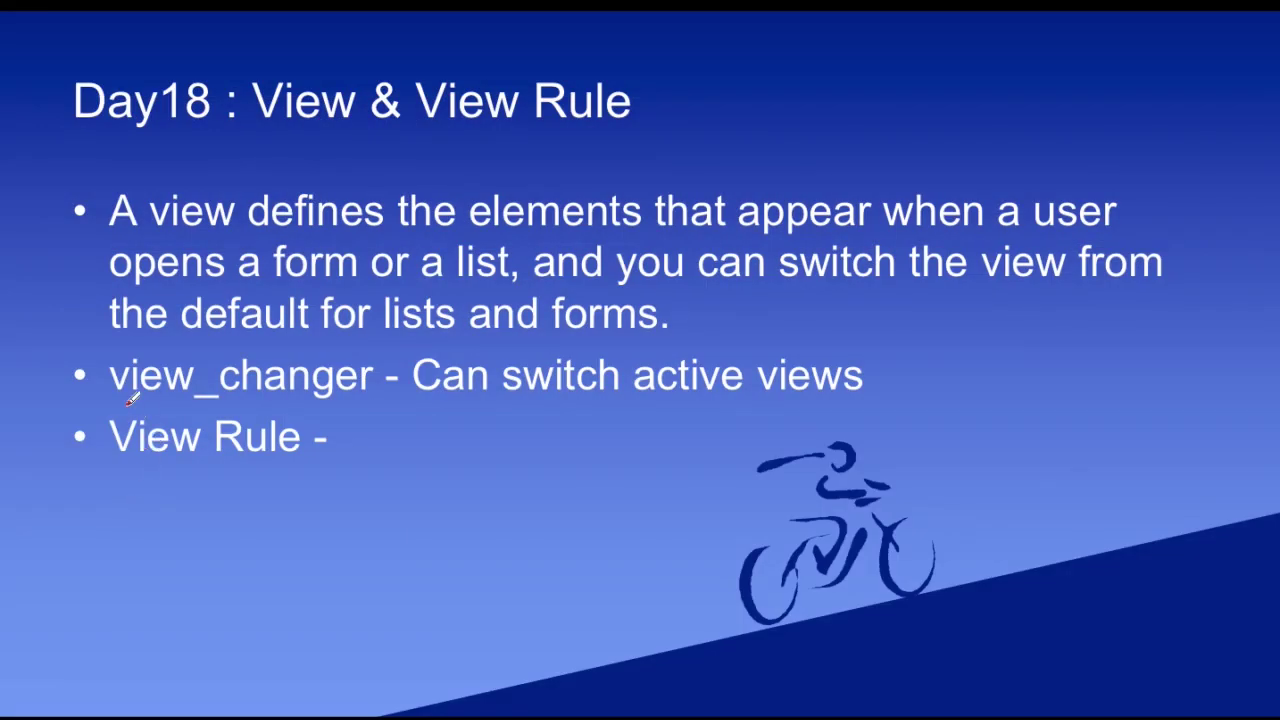
- Draw a red underline beneath view_changer on the Day18 View & View Rule slide
{"action": "left_click_drag", "start_coordinate": [124, 397], "coordinate": [378, 397]}
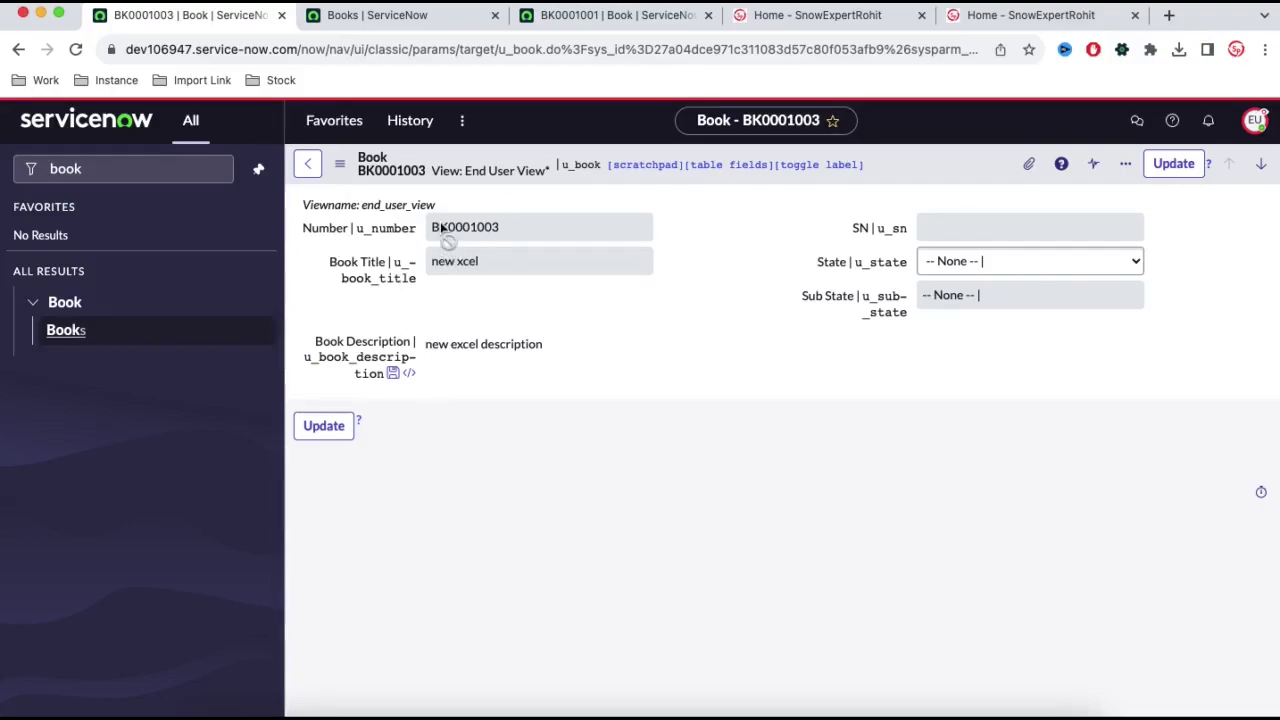
- Reopen the Test record from the Books list, then end the End User impersonation
{"action": "left_click", "coordinate": [94, 338]}
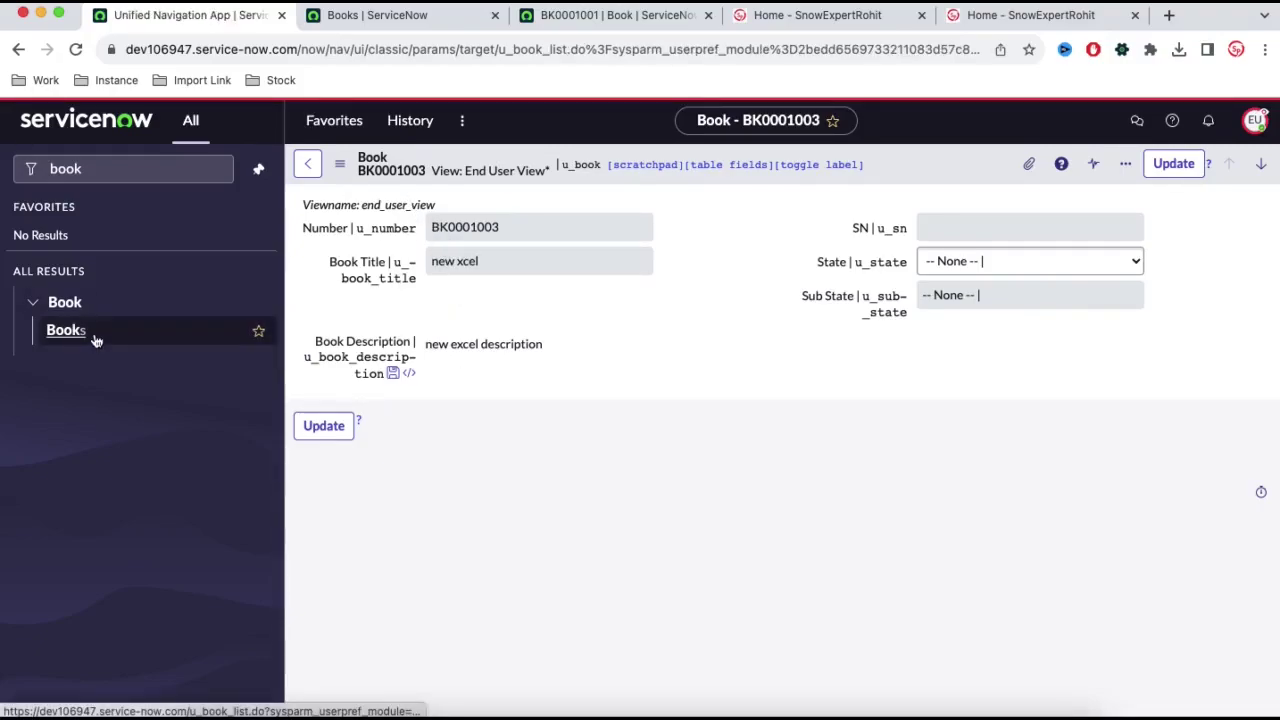
{"action": "left_click", "coordinate": [372, 296]}
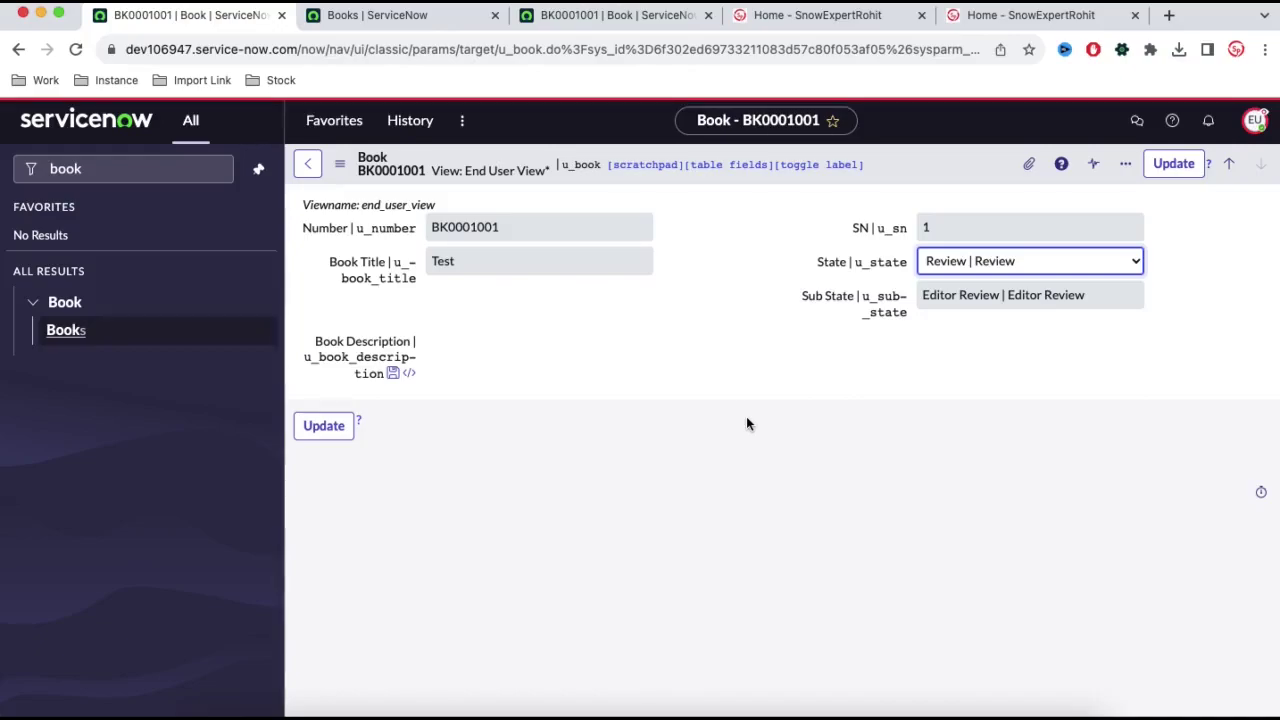
{"action": "left_click", "coordinate": [1255, 121]}
{"action": "left_click", "coordinate": [1115, 338]}
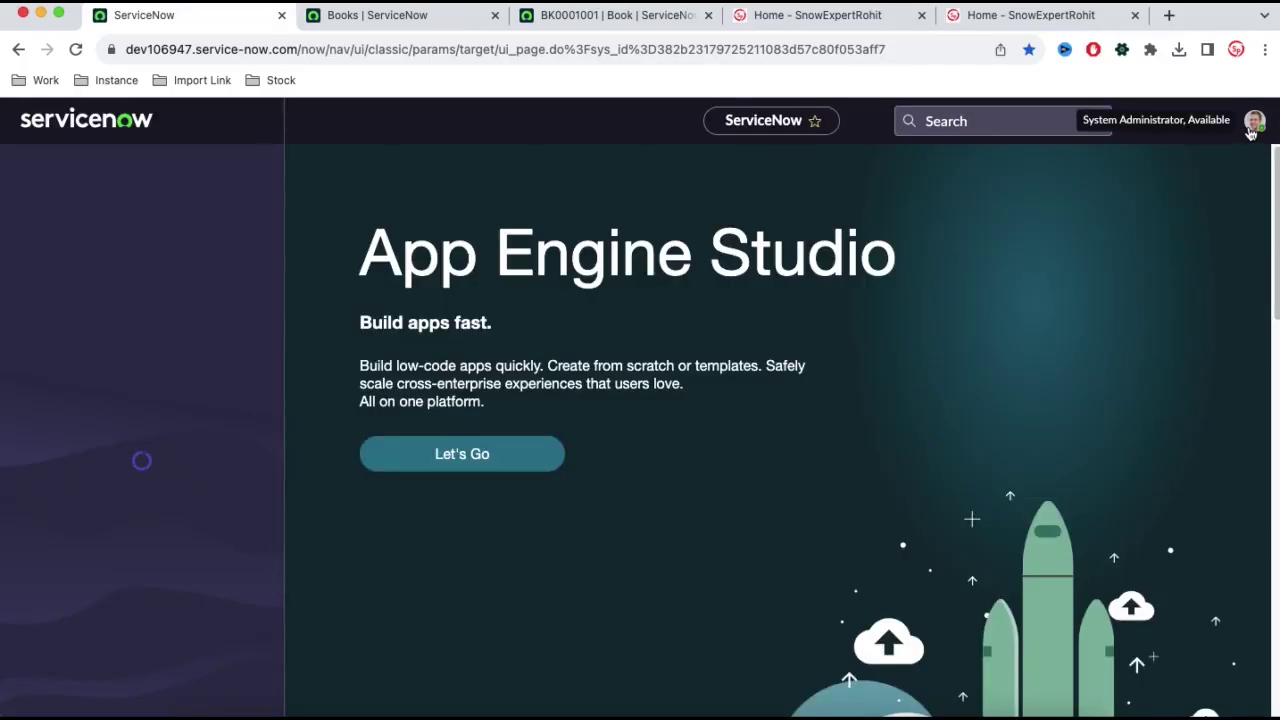
- Impersonate the ITIL User account from the avatar menu
{"action": "left_click", "coordinate": [1252, 128]}
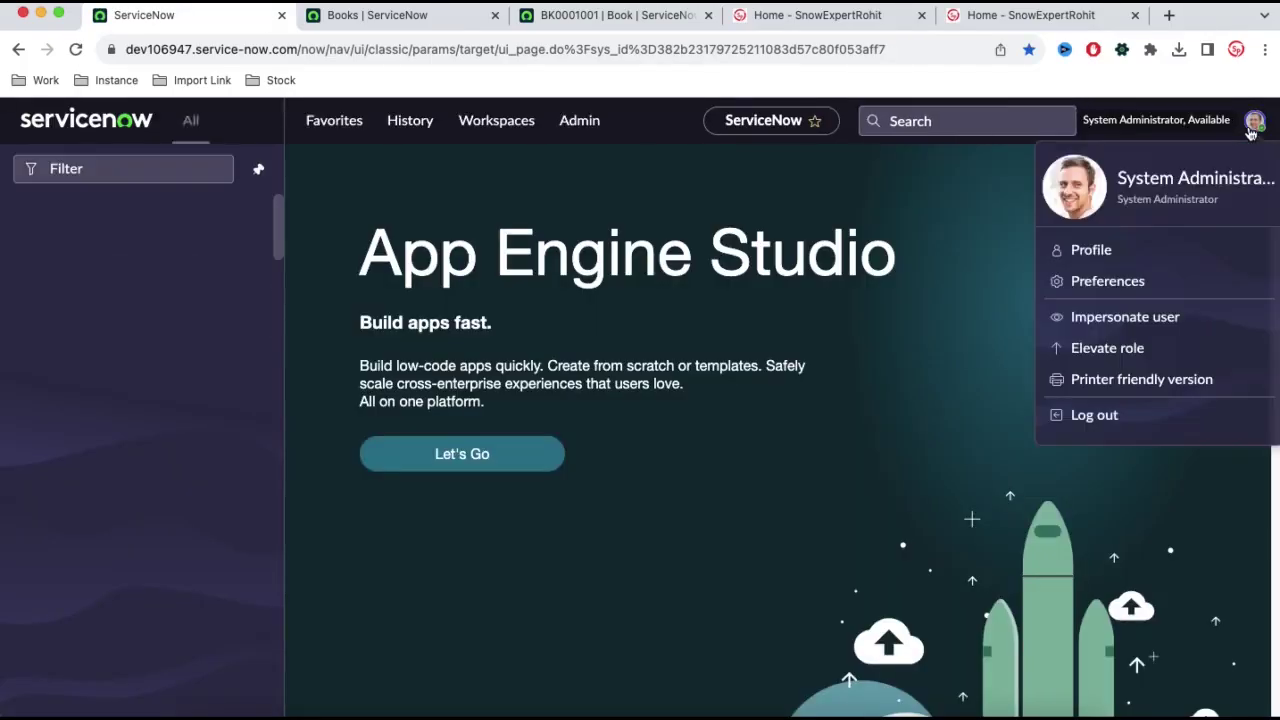
{"action": "left_click", "coordinate": [1141, 322]}
{"action": "scroll", "coordinate": [777, 443], "scroll_direction": "down", "scroll_amount": 2}
{"action": "left_click", "coordinate": [608, 495]}
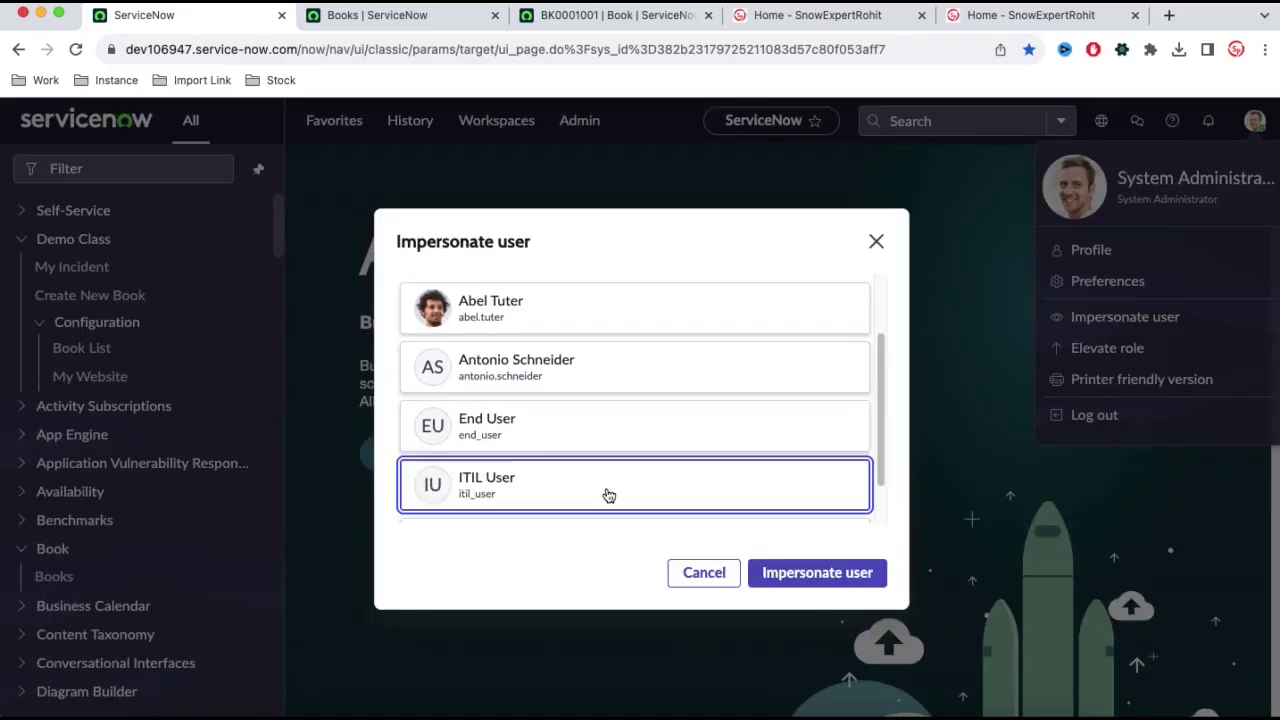
{"action": "left_click", "coordinate": [805, 575]}
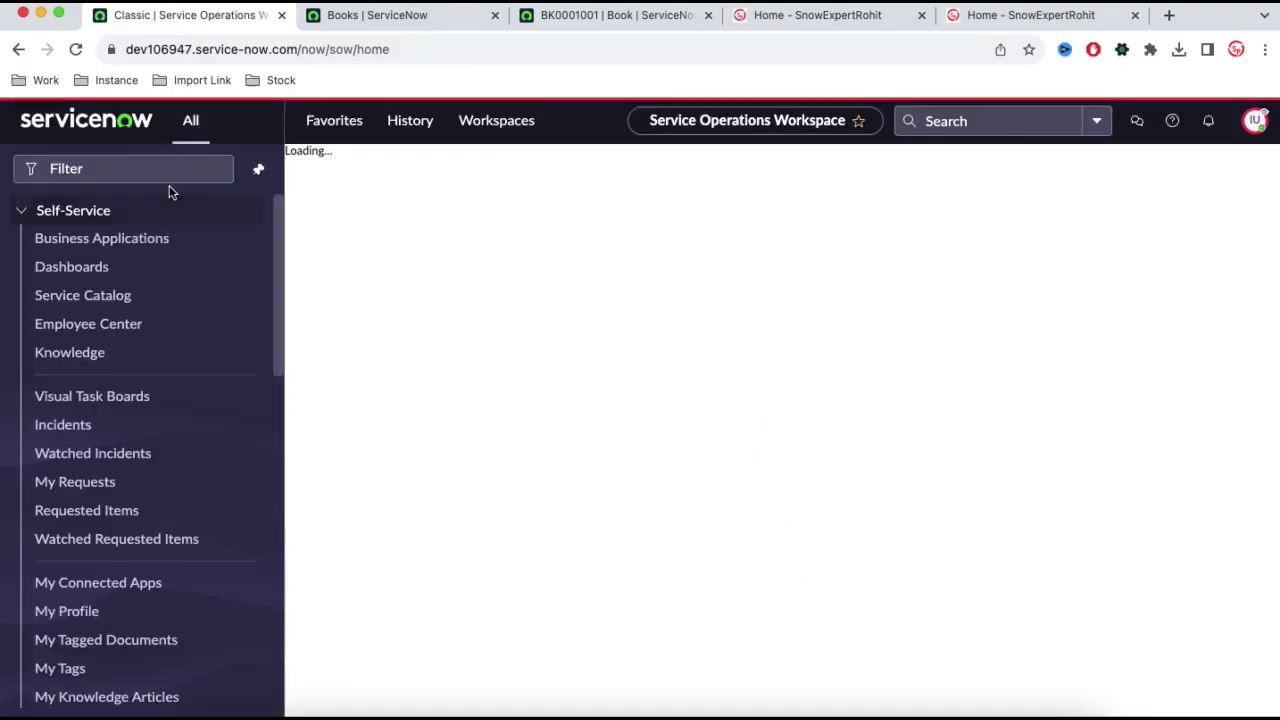
{"action": "left_click", "coordinate": [166, 169]}
- Filter the navigator for 'book' and open the Test book record from the Books list
{"action": "type", "text": "book"}
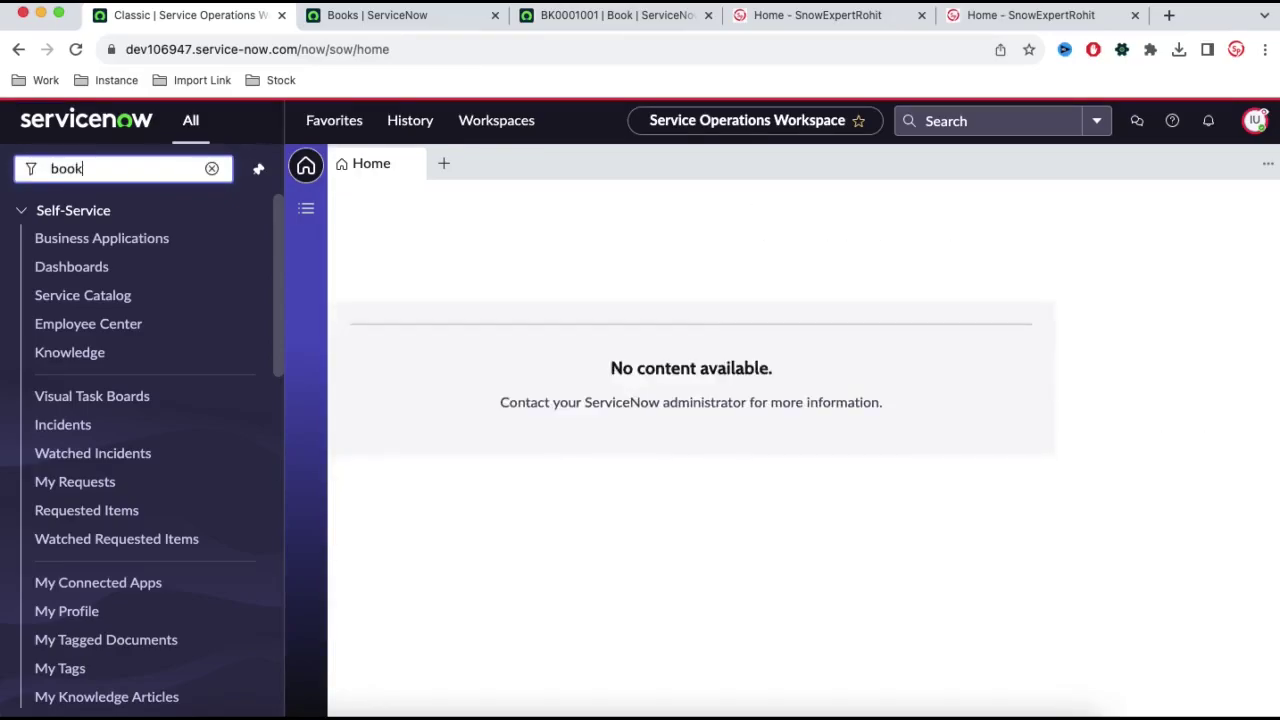
{"action": "left_click", "coordinate": [120, 444]}
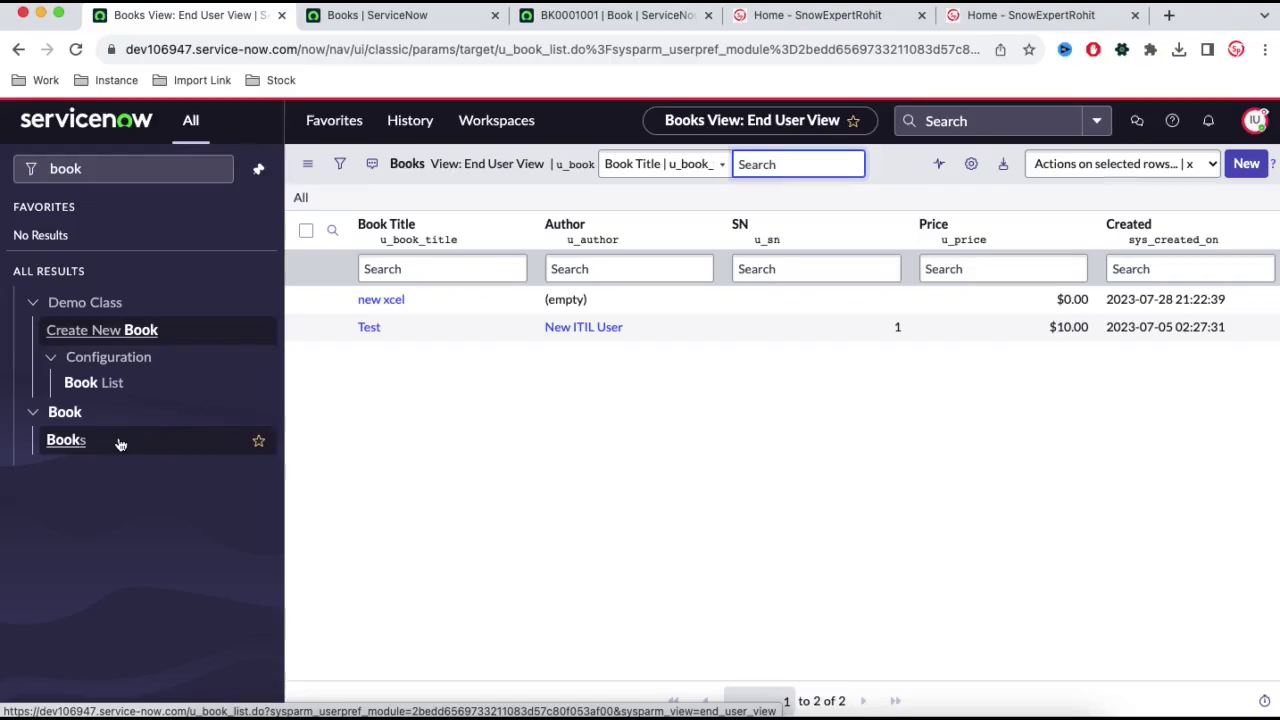
{"action": "left_click", "coordinate": [368, 328]}
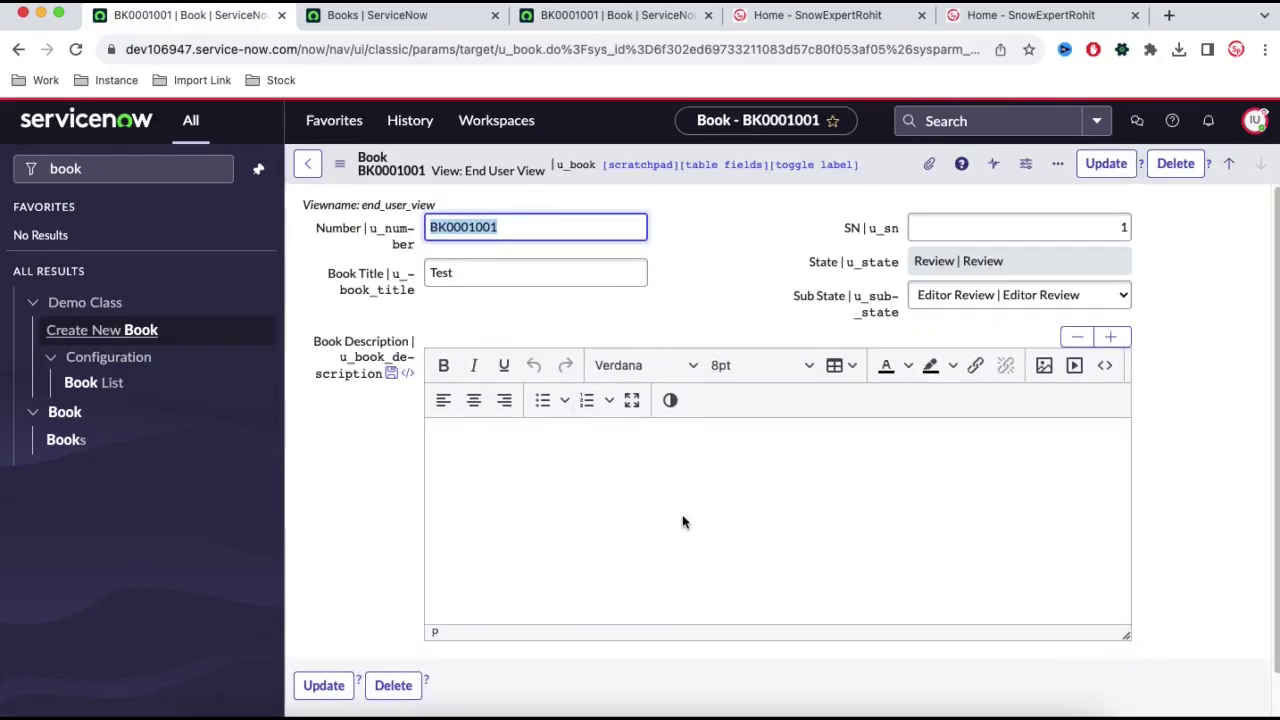
{"action": "left_click", "coordinate": [454, 178]}
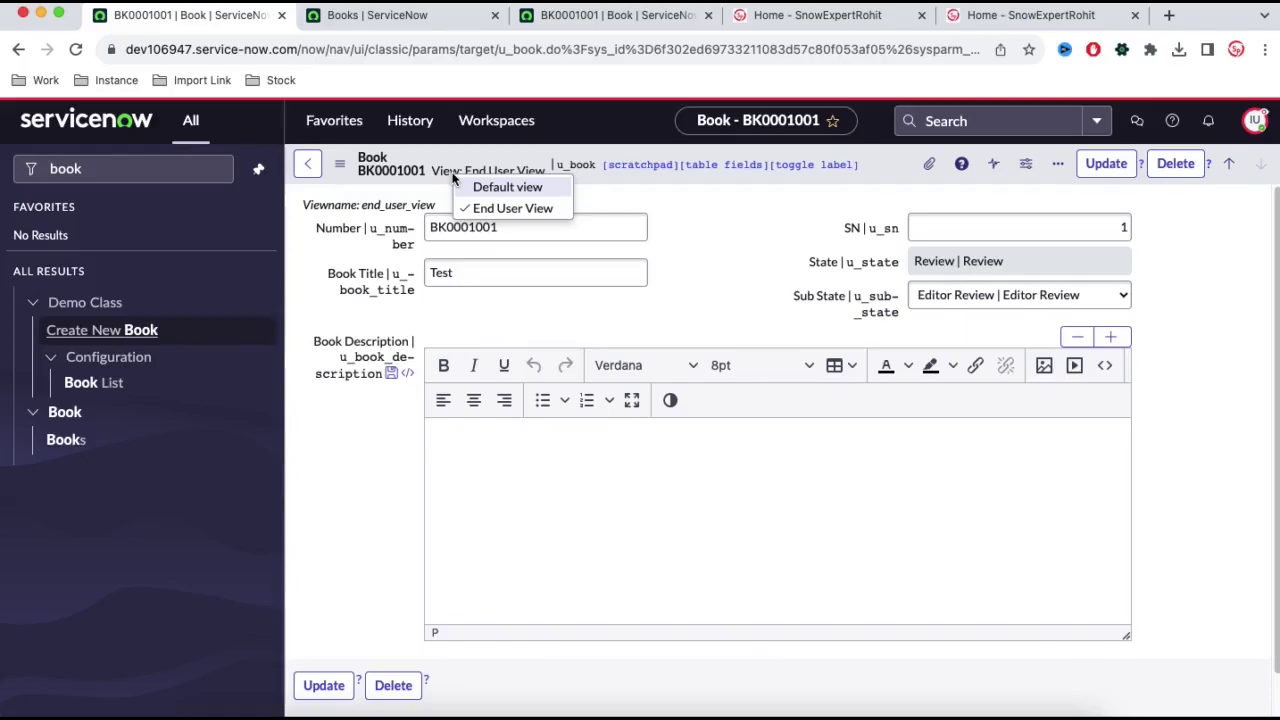
{"action": "left_click", "coordinate": [460, 189]}
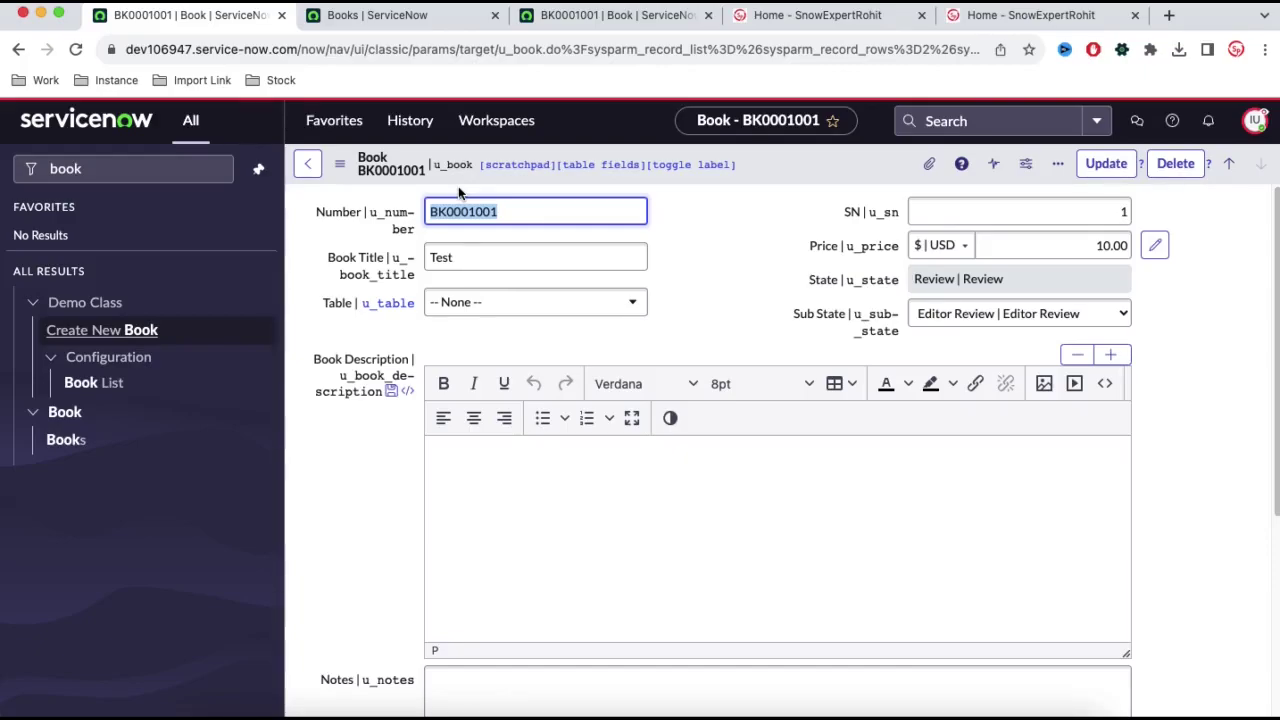
{"action": "left_click", "coordinate": [431, 176]}
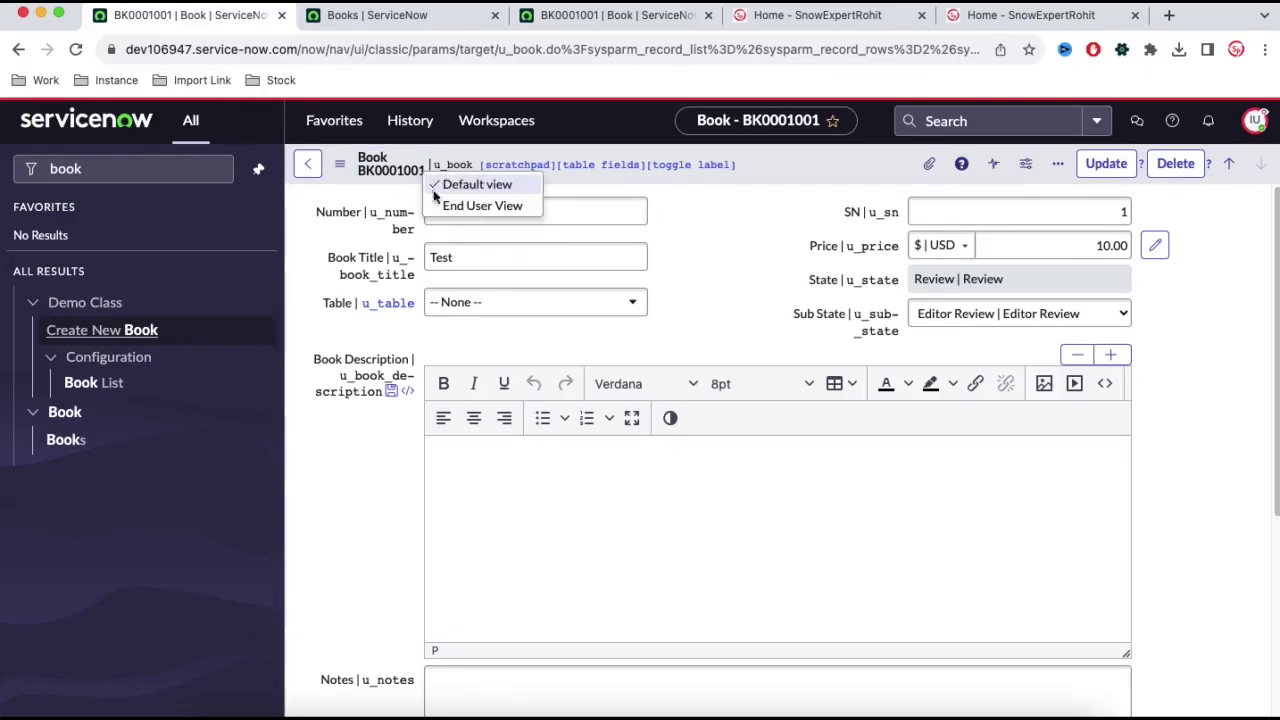
{"action": "left_click", "coordinate": [451, 208]}
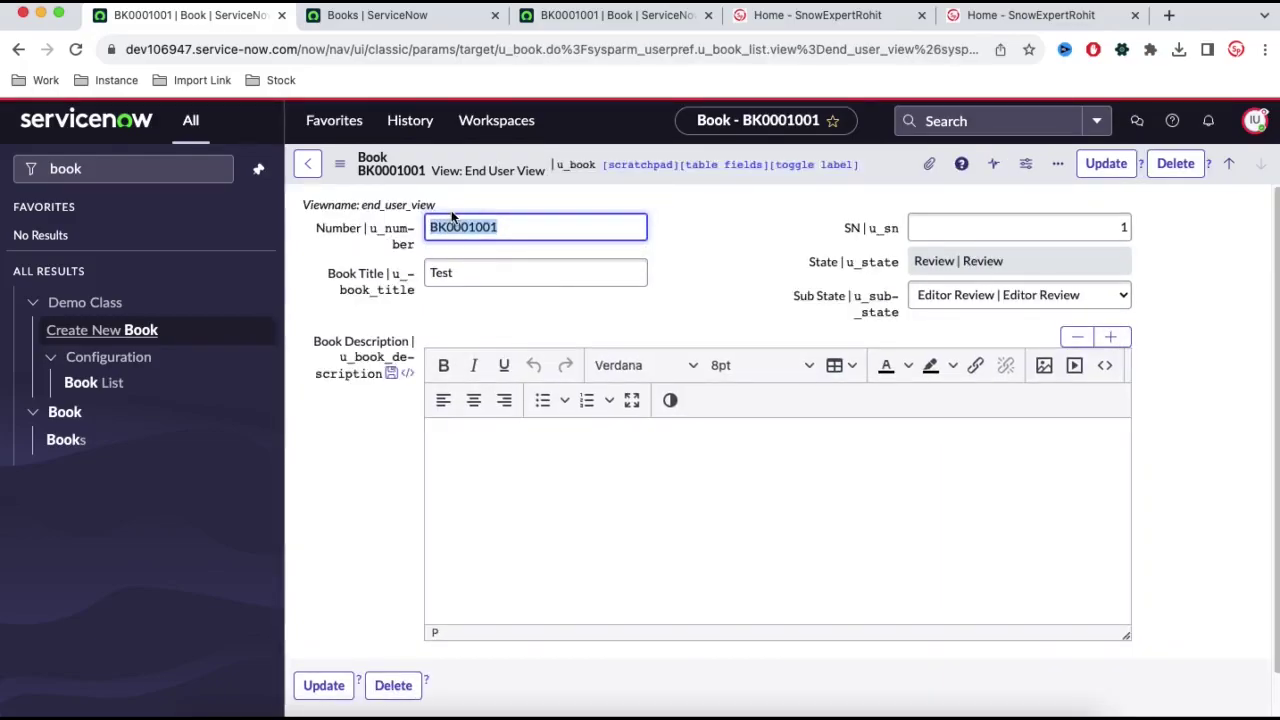
{"action": "left_click", "coordinate": [1255, 119]}
{"action": "left_click", "coordinate": [1096, 258]}
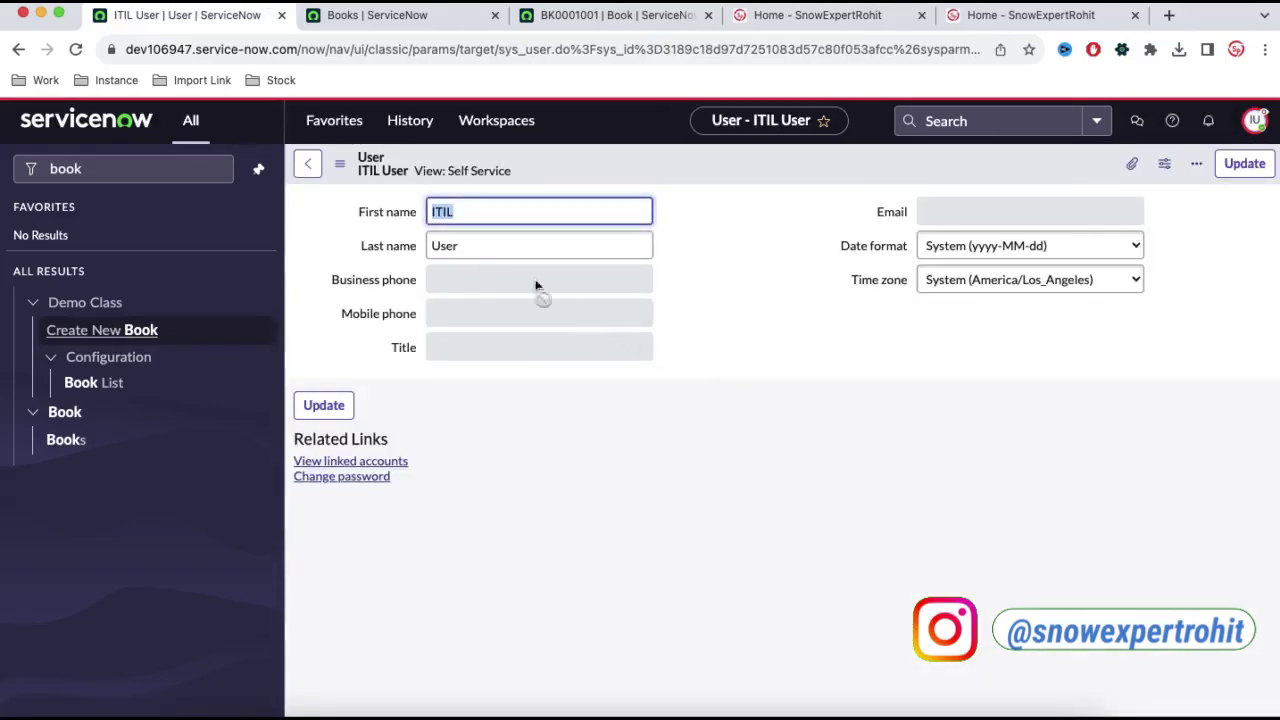
- Switch the ITIL User form to Default view and show its Roles tab
{"action": "left_click", "coordinate": [485, 172]}
{"action": "left_click", "coordinate": [518, 208]}
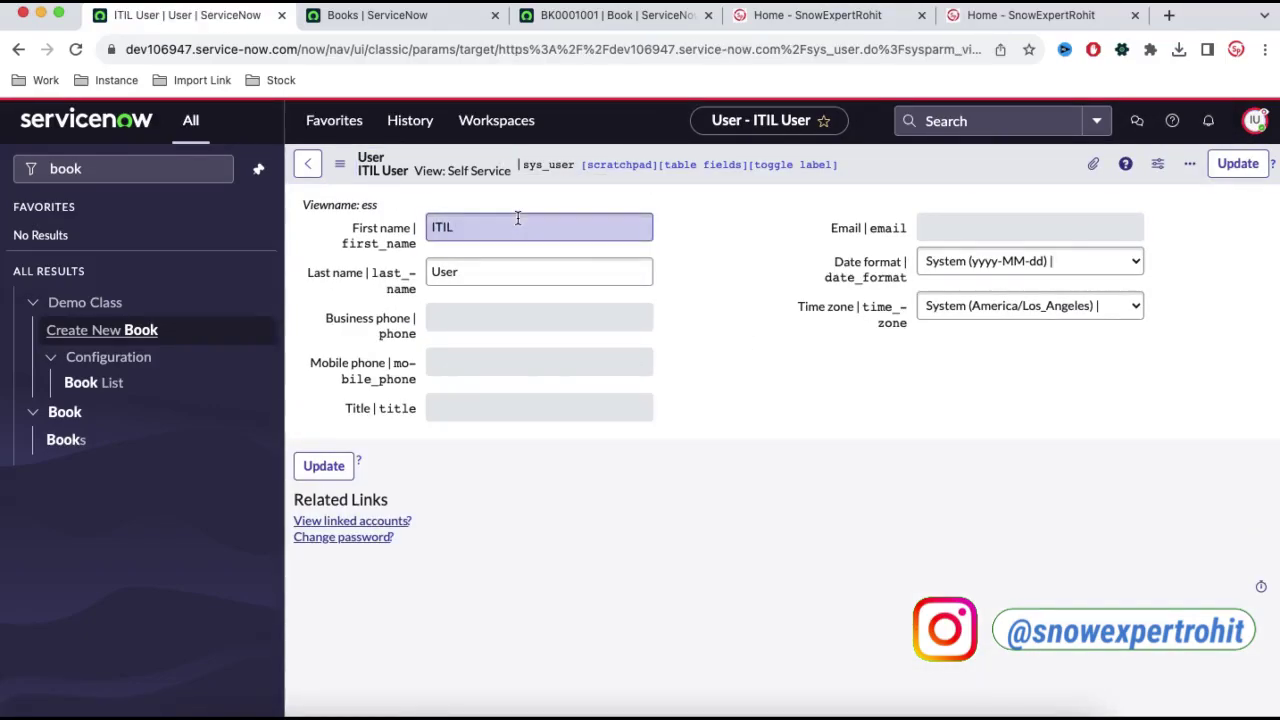
{"action": "scroll", "coordinate": [708, 443], "scroll_direction": "down", "scroll_amount": 2}
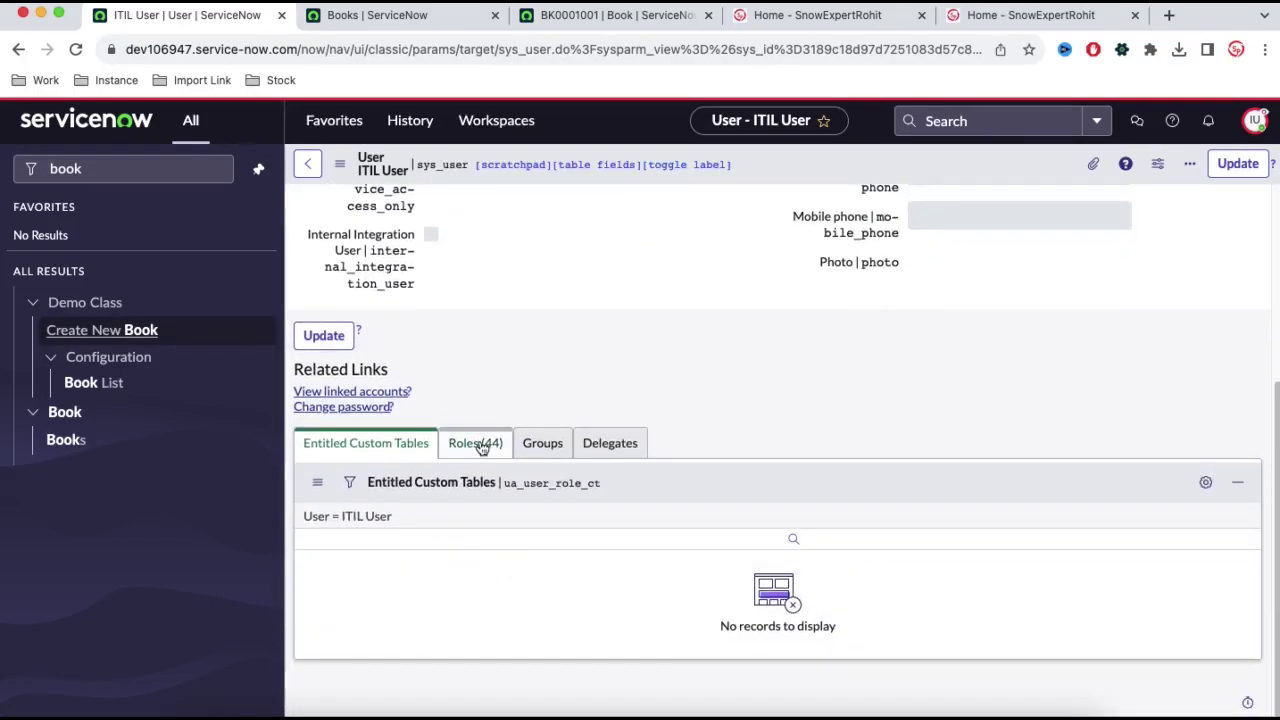
{"action": "left_click", "coordinate": [480, 447]}
{"action": "scroll", "coordinate": [580, 359], "scroll_direction": "down", "scroll_amount": 5}
{"action": "scroll", "coordinate": [580, 359], "scroll_direction": "up", "scroll_amount": 1}
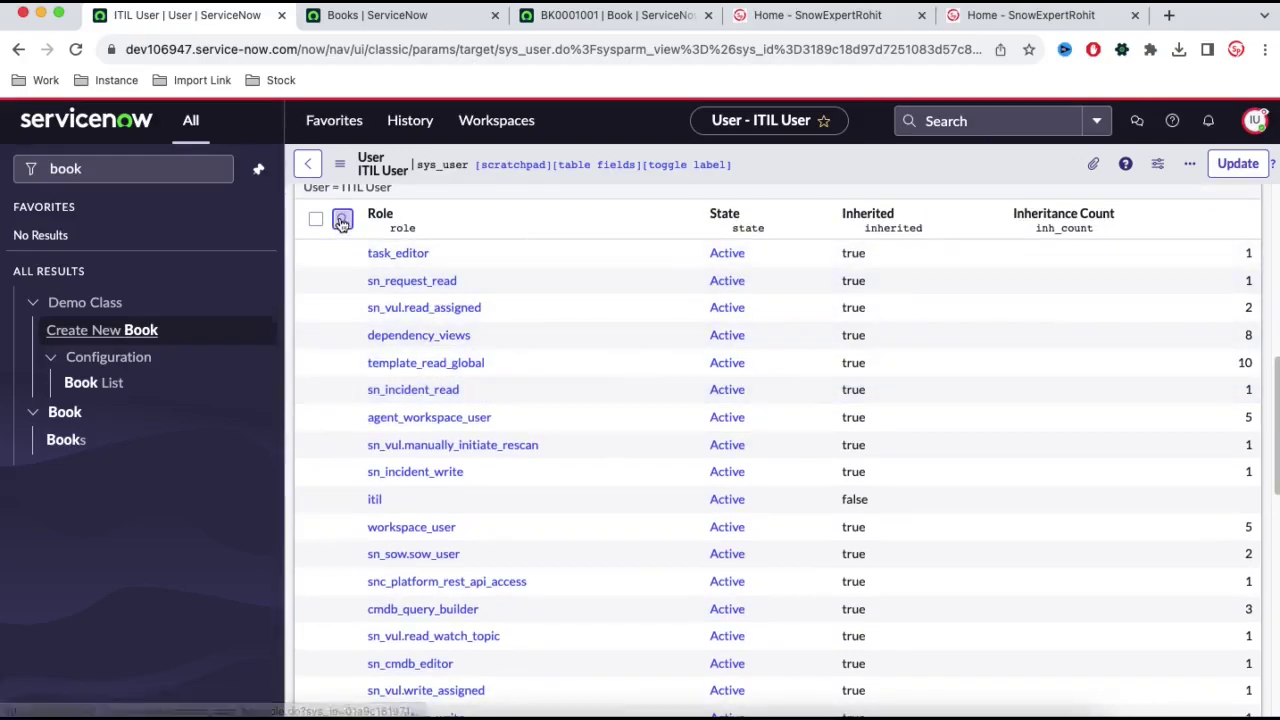
- Filter the Role column to names containing view, revealing dependency_views and view_changer
{"action": "left_click", "coordinate": [342, 220]}
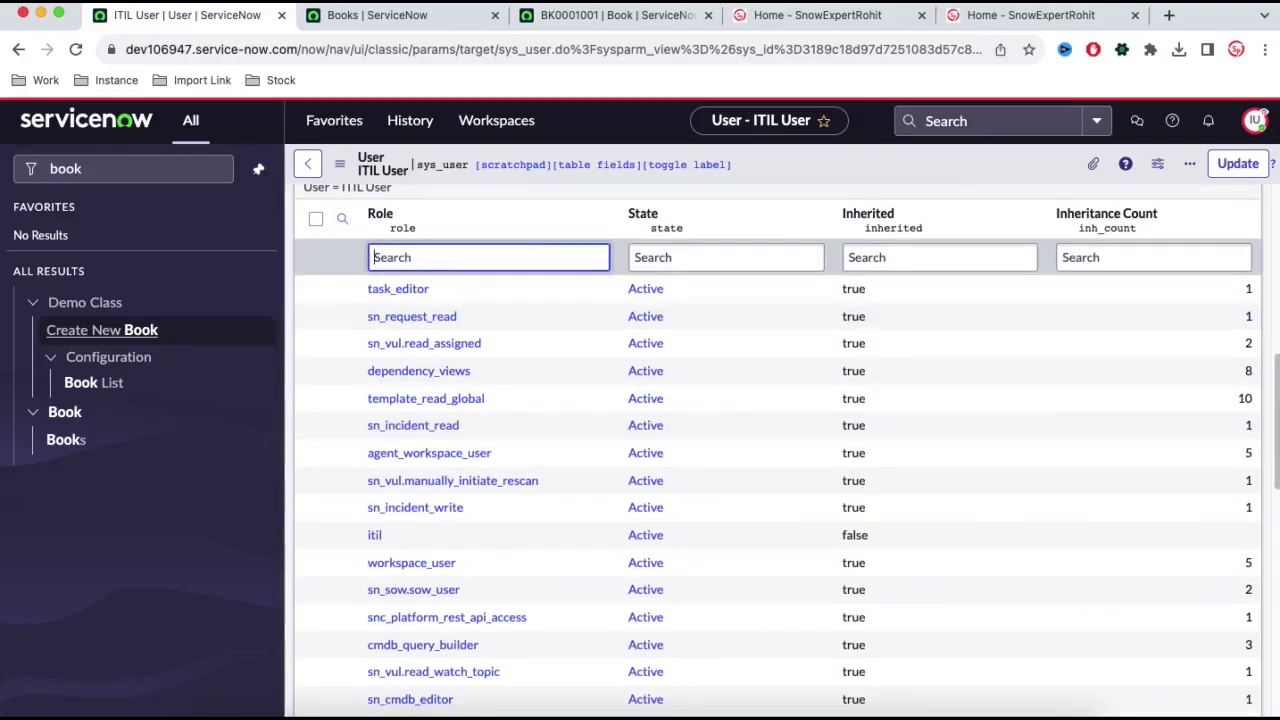
{"action": "type", "text": "*view"}
{"action": "key", "text": "Return"}
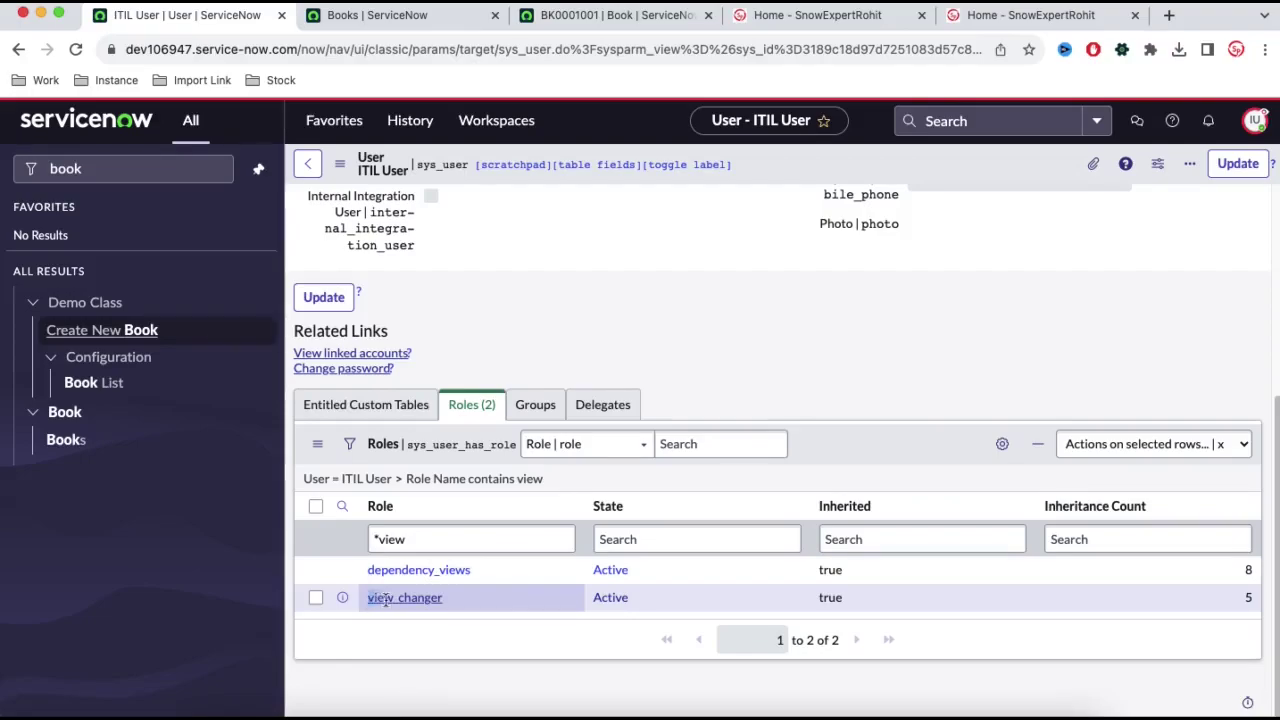
{"action": "left_click_drag", "start_coordinate": [385, 599], "coordinate": [446, 604]}
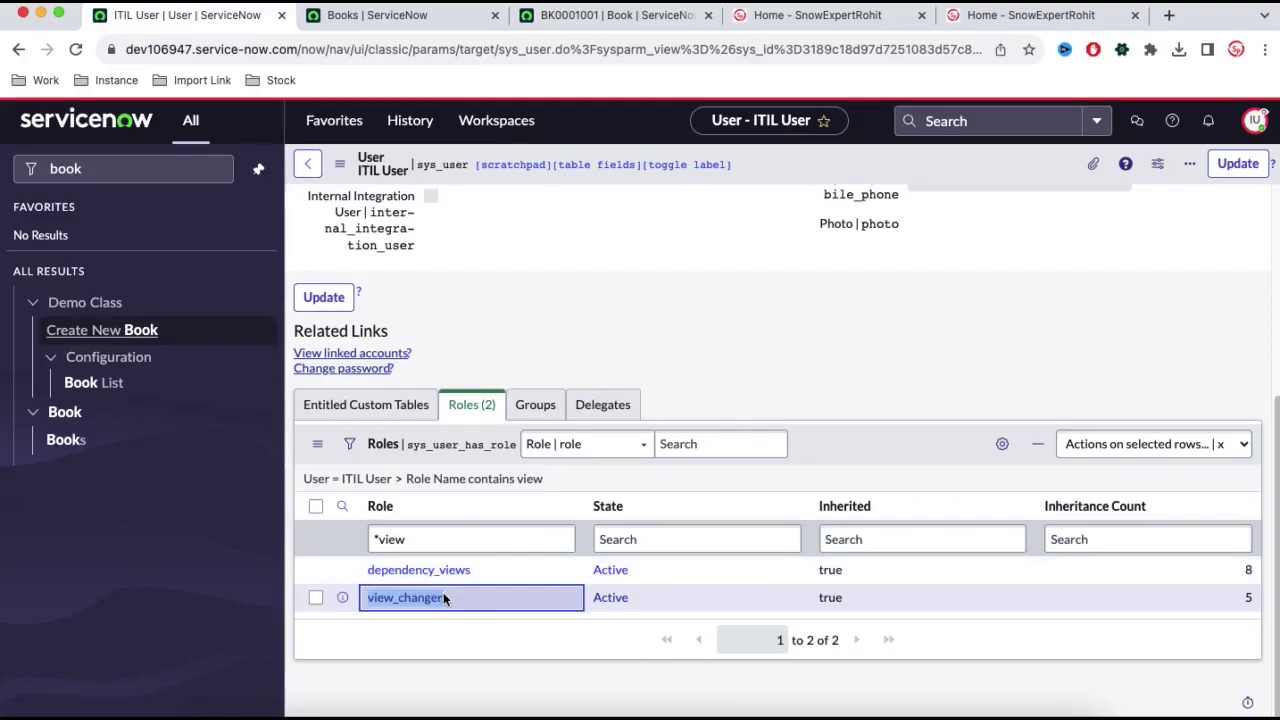
{"action": "left_click", "coordinate": [385, 168]}
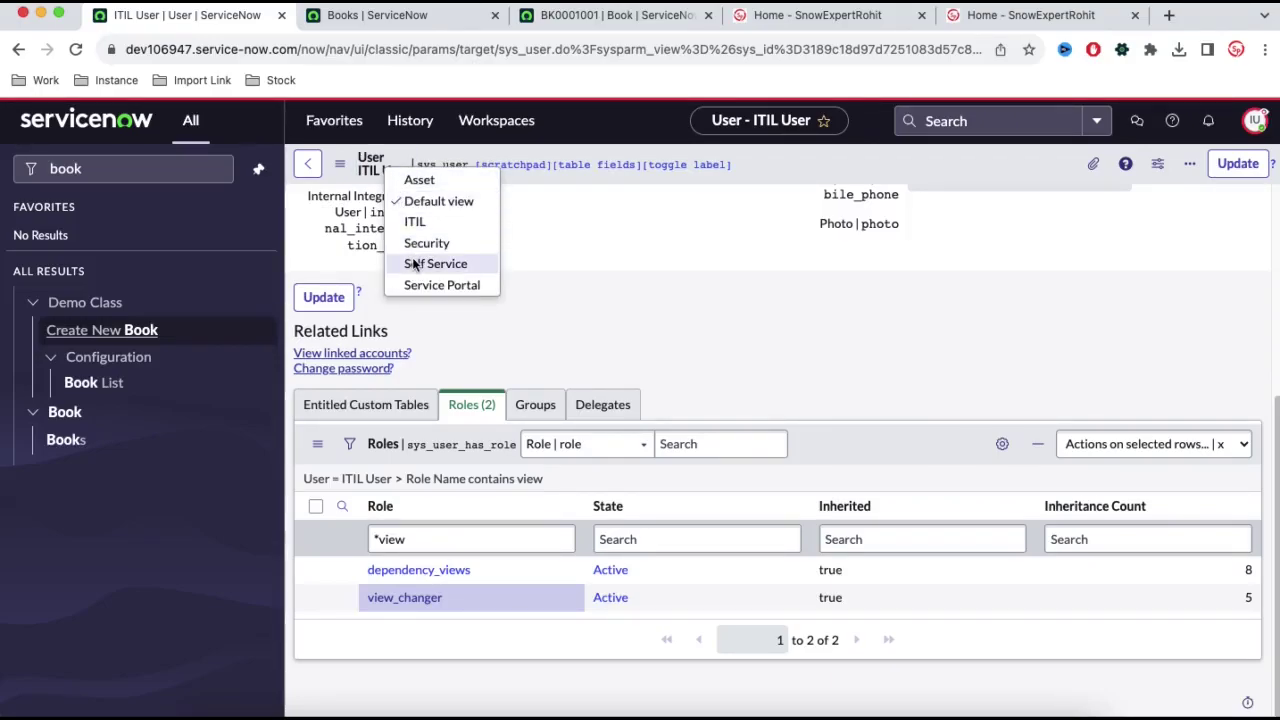
{"action": "left_click", "coordinate": [631, 301]}
- Replace the navigator filter's 'book' text with 'view'
{"action": "left_click", "coordinate": [123, 169]}
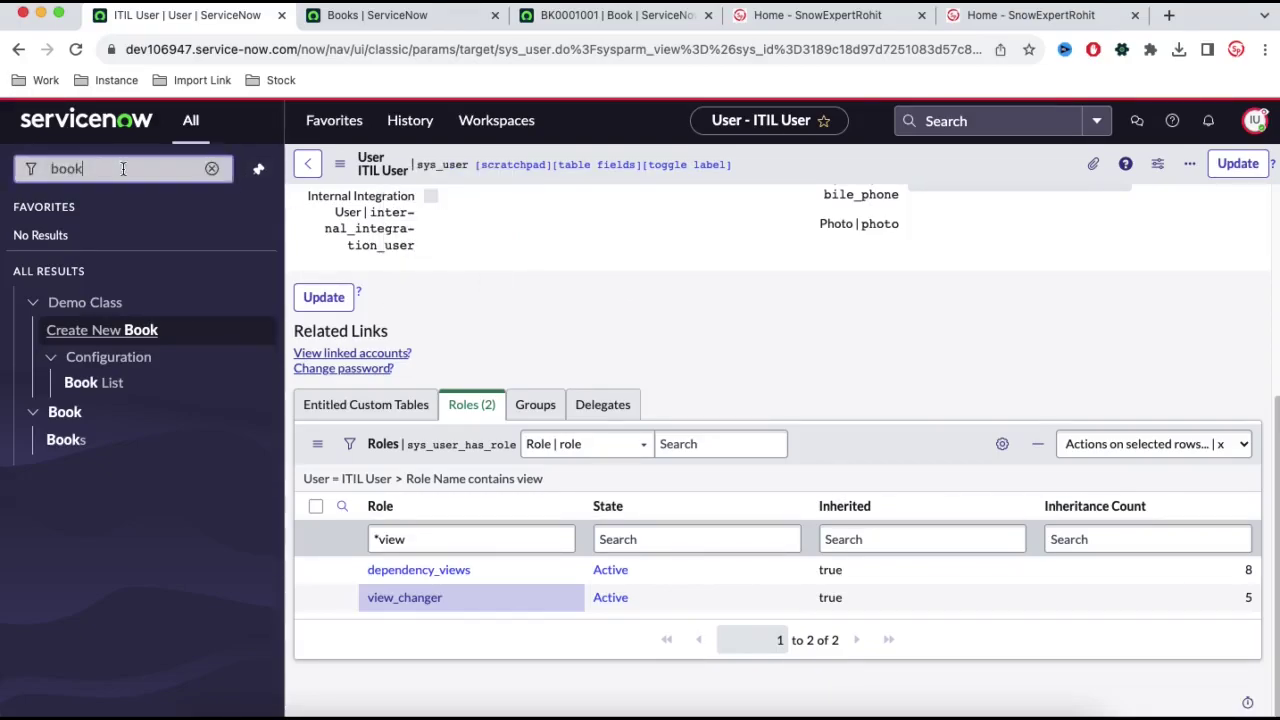
{"action": "left_click_drag", "start_coordinate": [123, 169], "coordinate": [48, 165]}
{"action": "type", "text": "v"}
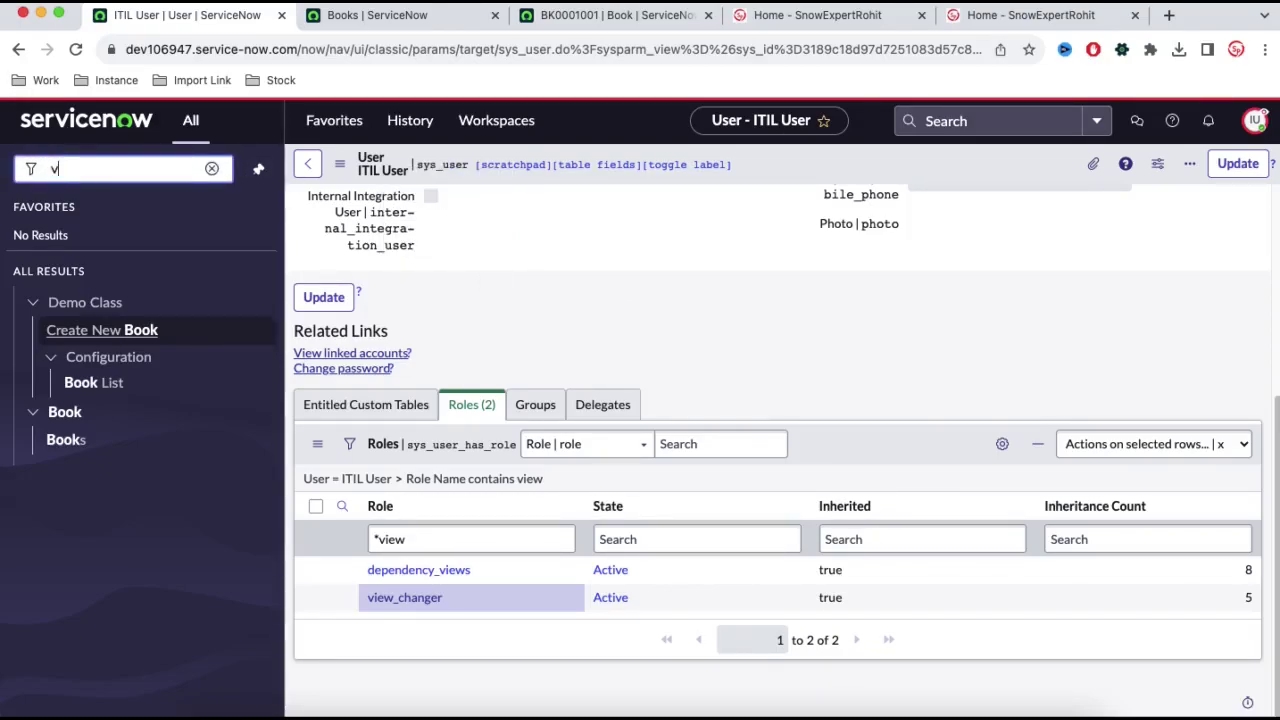
{"action": "type", "text": "iew r"}
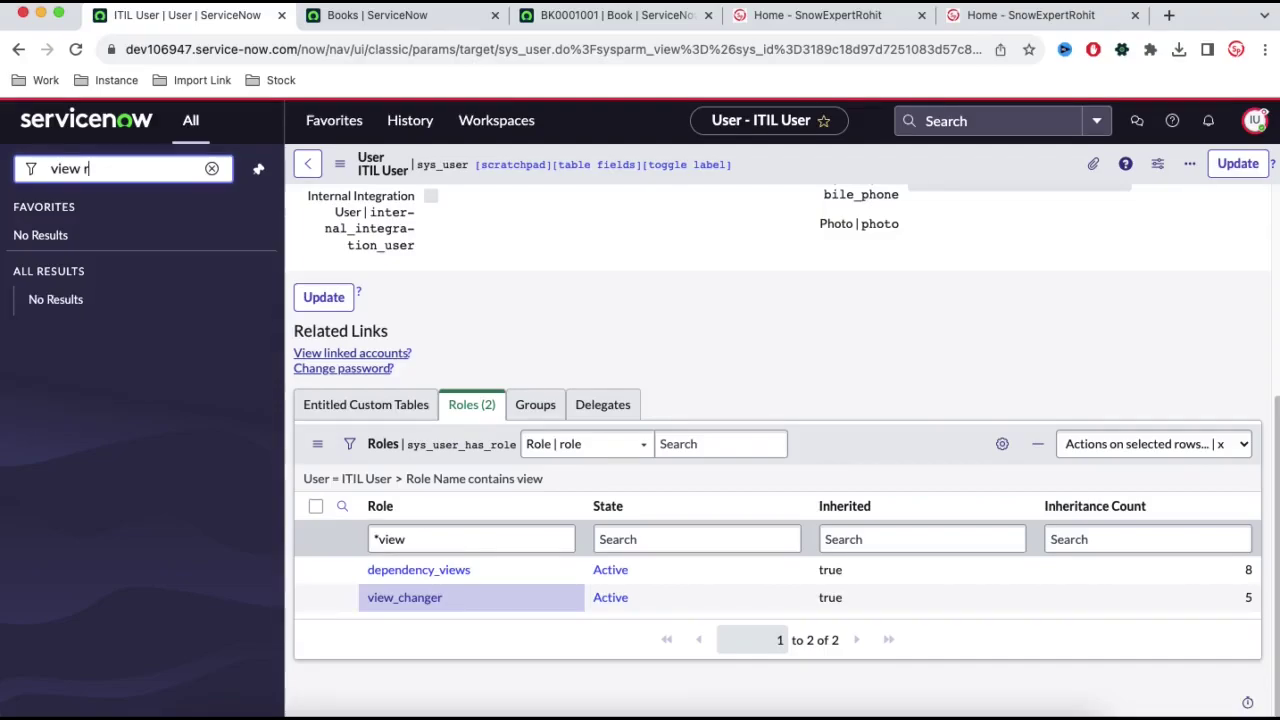
{"action": "key", "text": "BackSpace"}
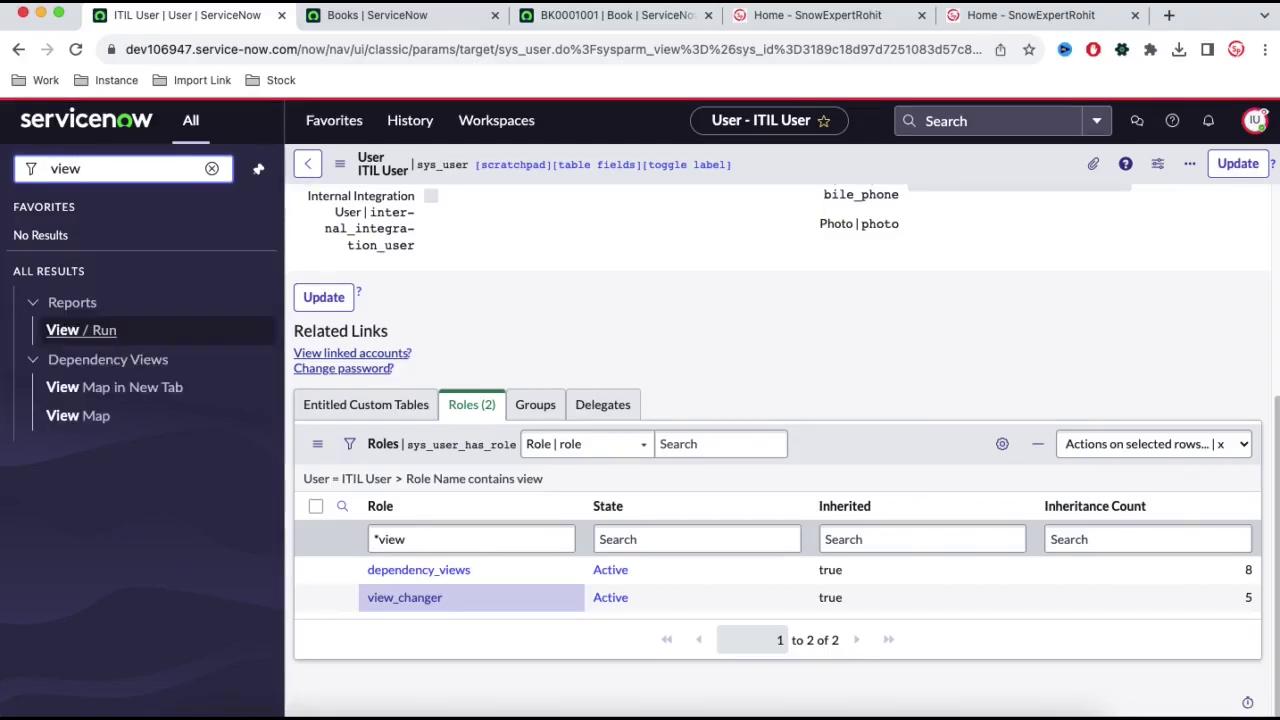
- End the ITIL User impersonation and open System UI > View Rules via the 'view r' filter
{"action": "left_click", "coordinate": [1254, 120]}
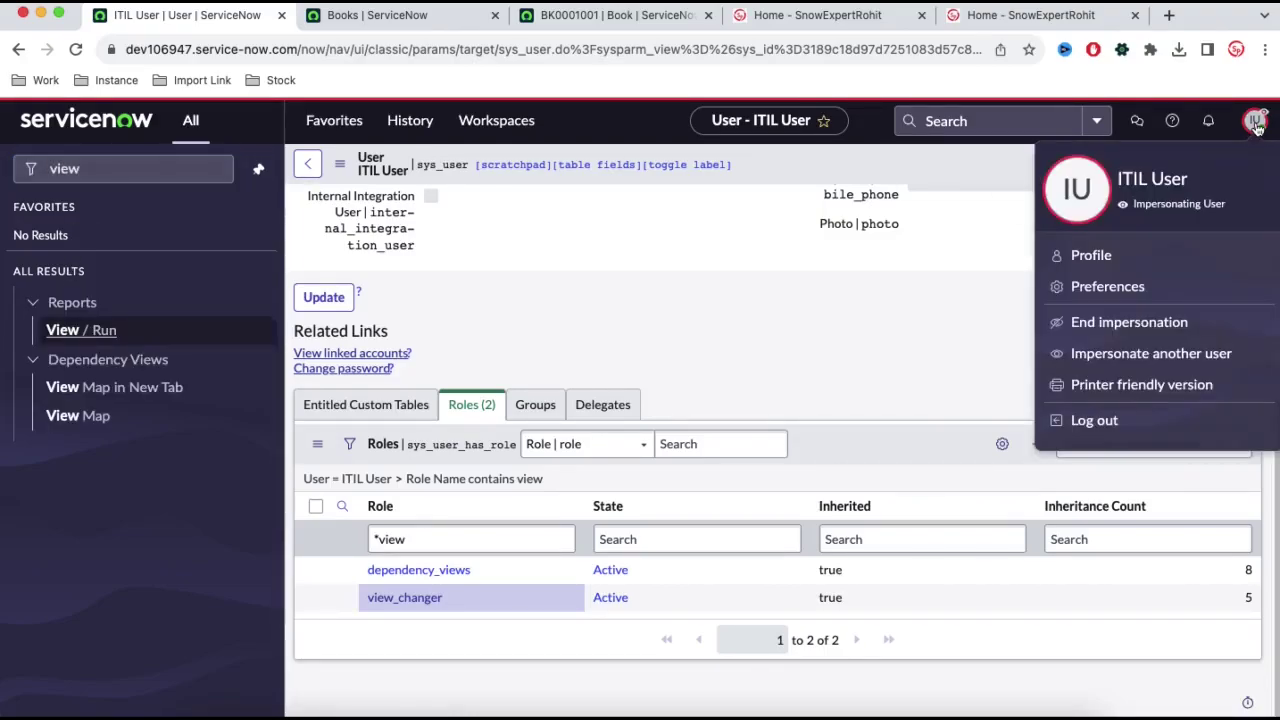
{"action": "left_click", "coordinate": [1140, 323]}
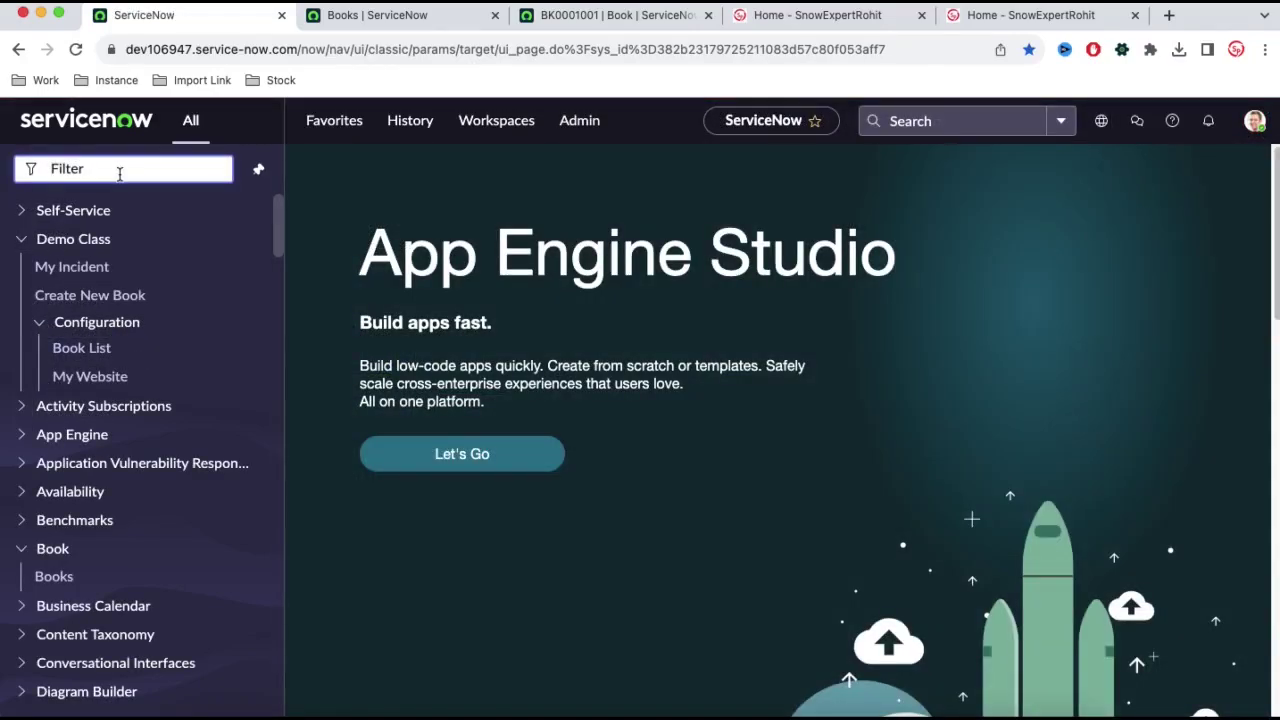
{"action": "type", "text": "view r"}
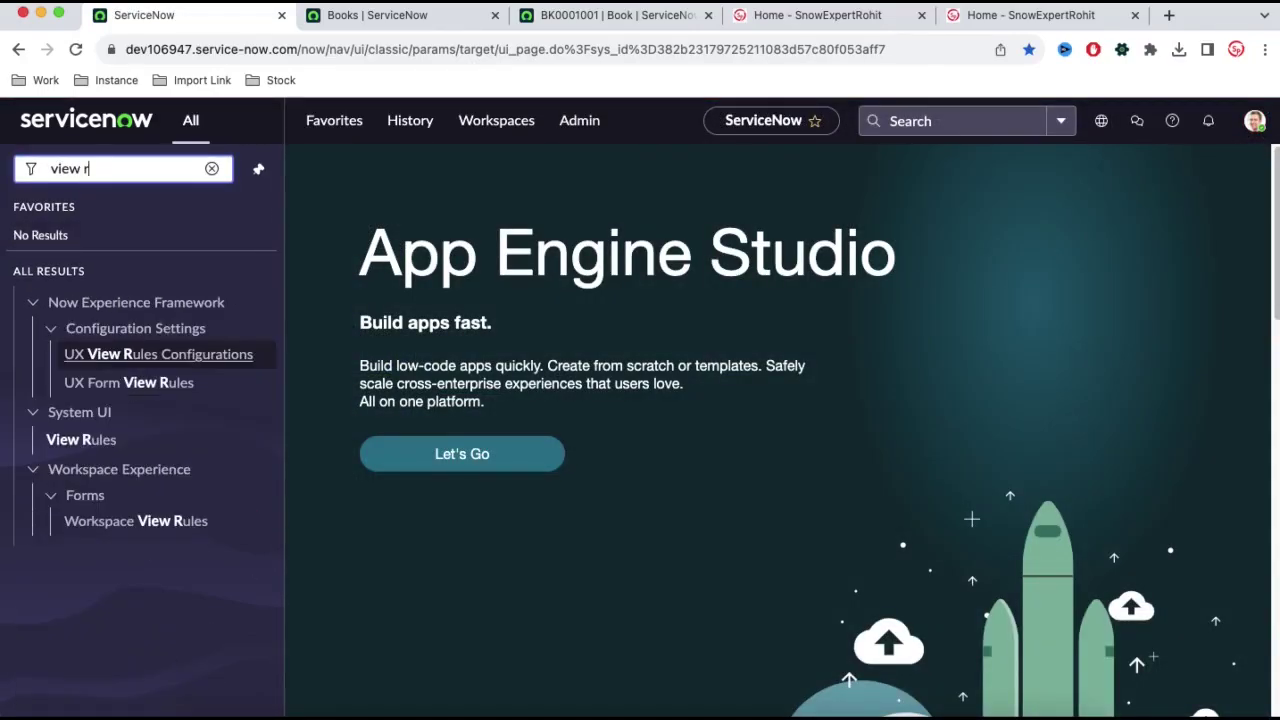
{"action": "left_click", "coordinate": [101, 441]}
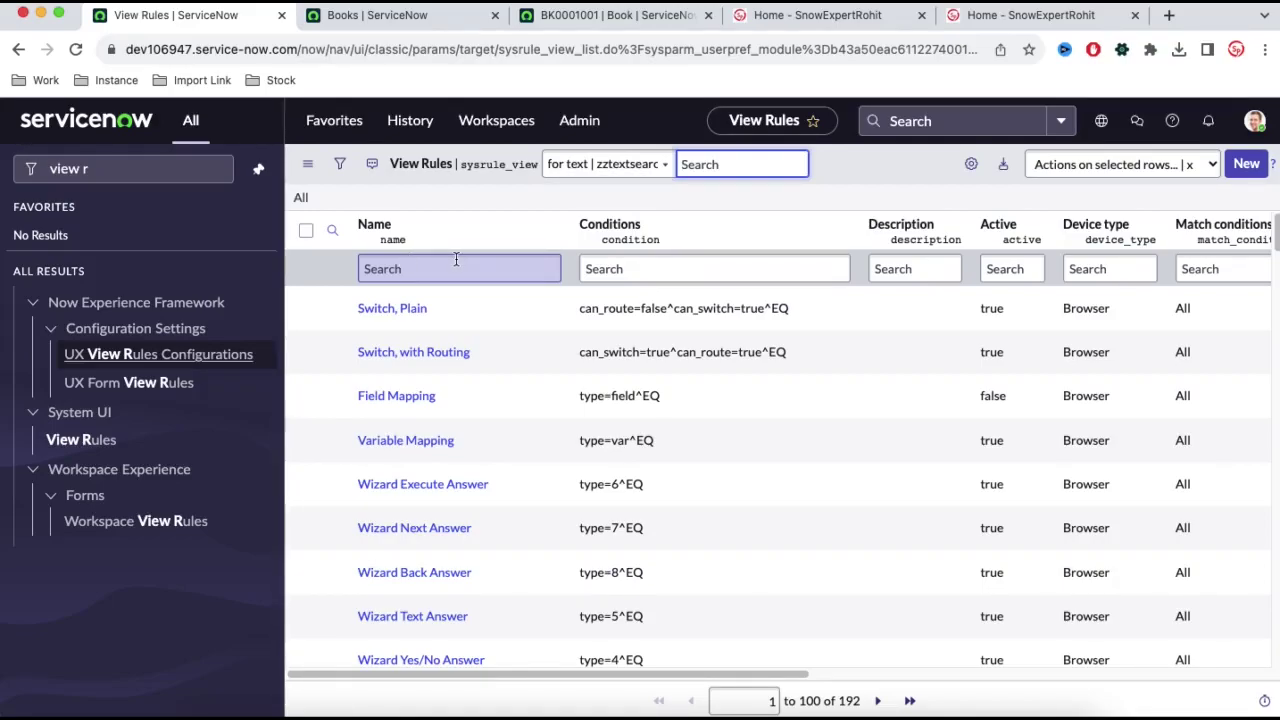
- Create a new View Rule with table Book [u_book] and device type Mobile
{"action": "left_click", "coordinate": [1247, 166]}
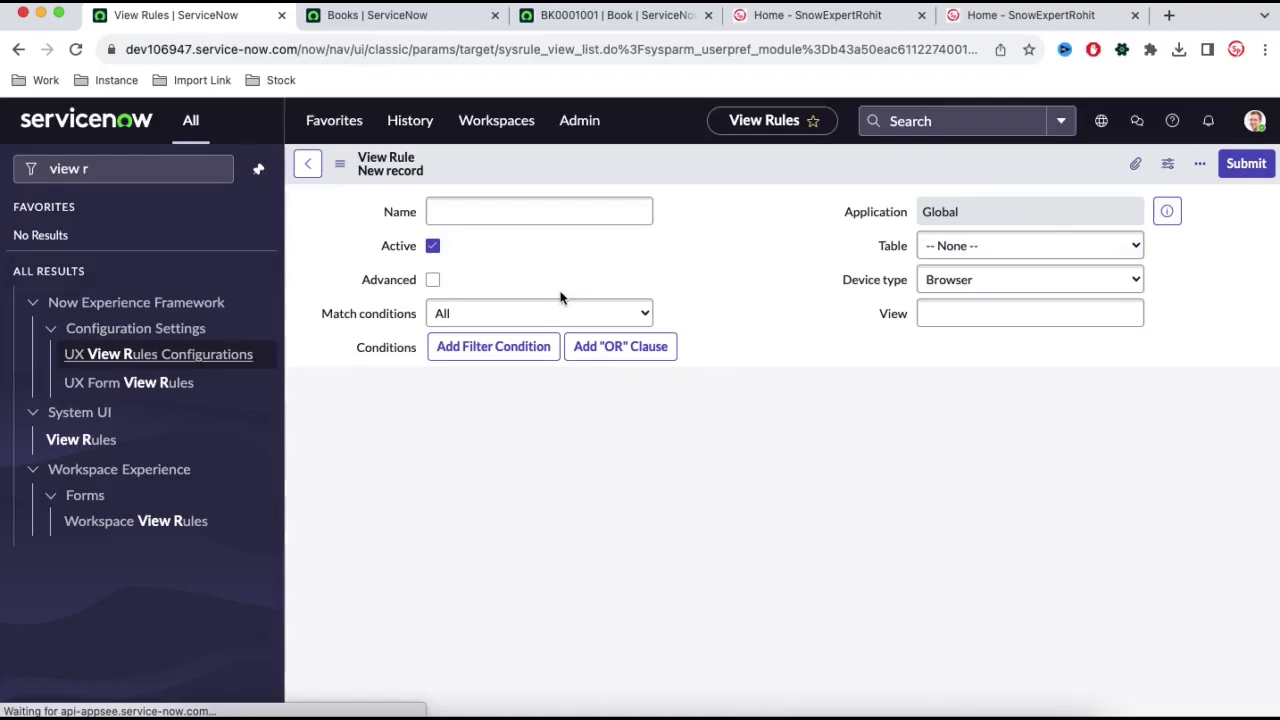
{"action": "left_click", "coordinate": [997, 251]}
{"action": "type", "text": "book"}
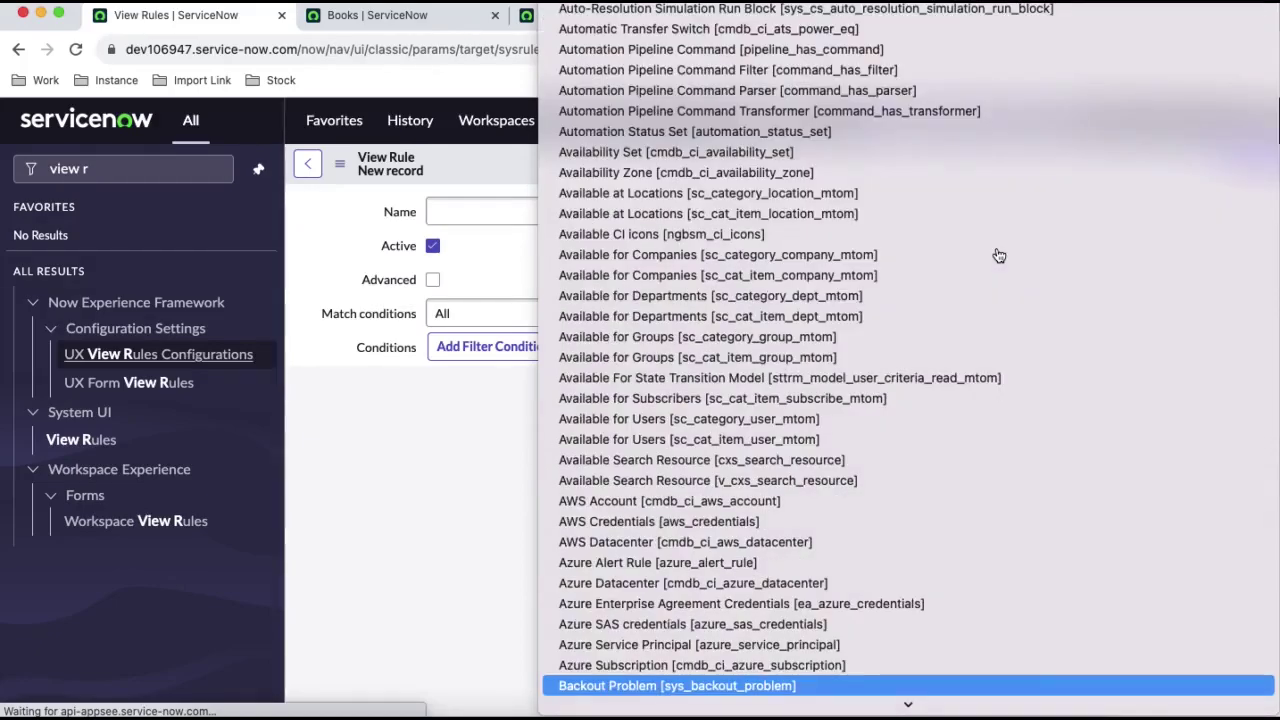
{"action": "key", "text": "Return"}
{"action": "left_click", "coordinate": [580, 214]}
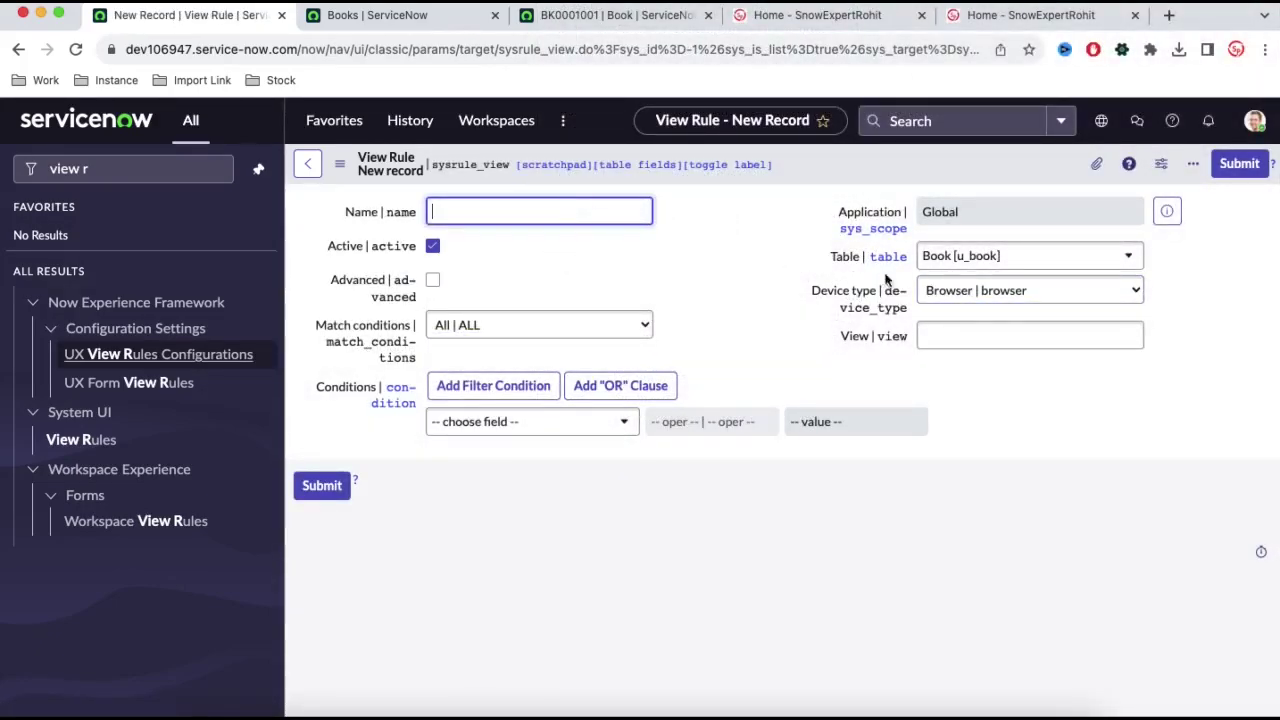
{"action": "left_click", "coordinate": [1000, 293]}
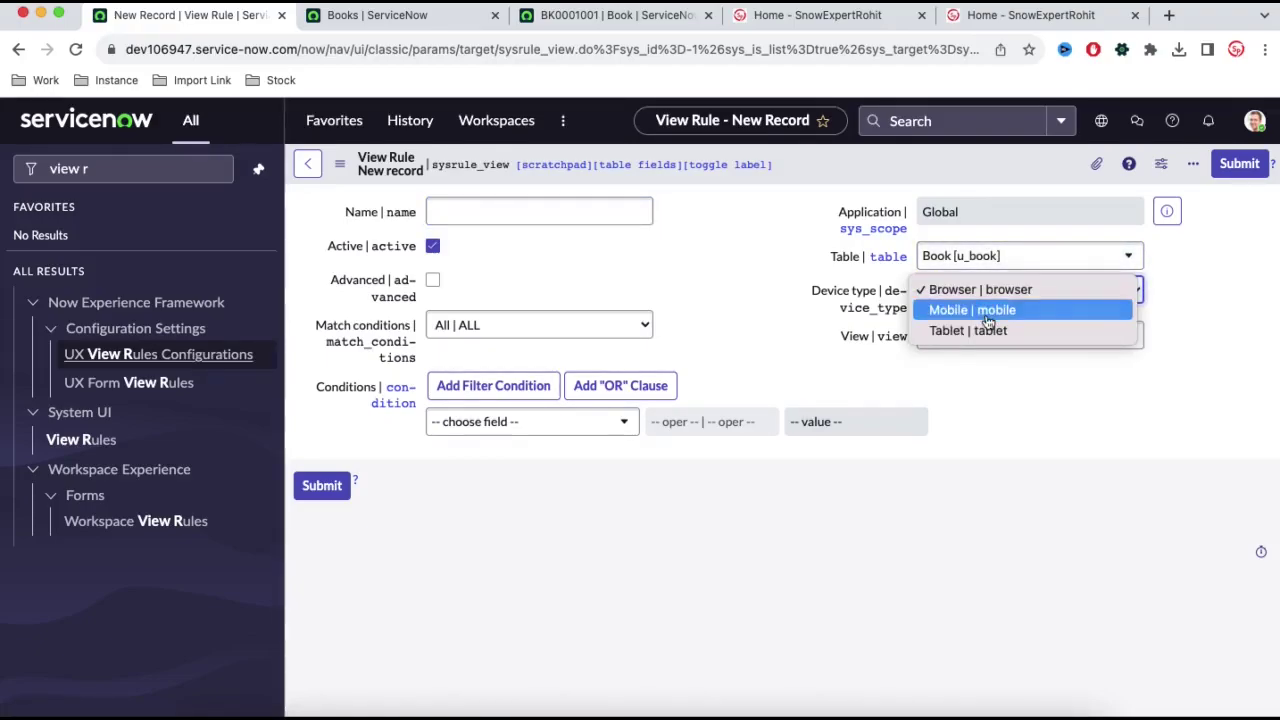
{"action": "left_click", "coordinate": [988, 318]}
{"action": "left_click", "coordinate": [952, 337]}
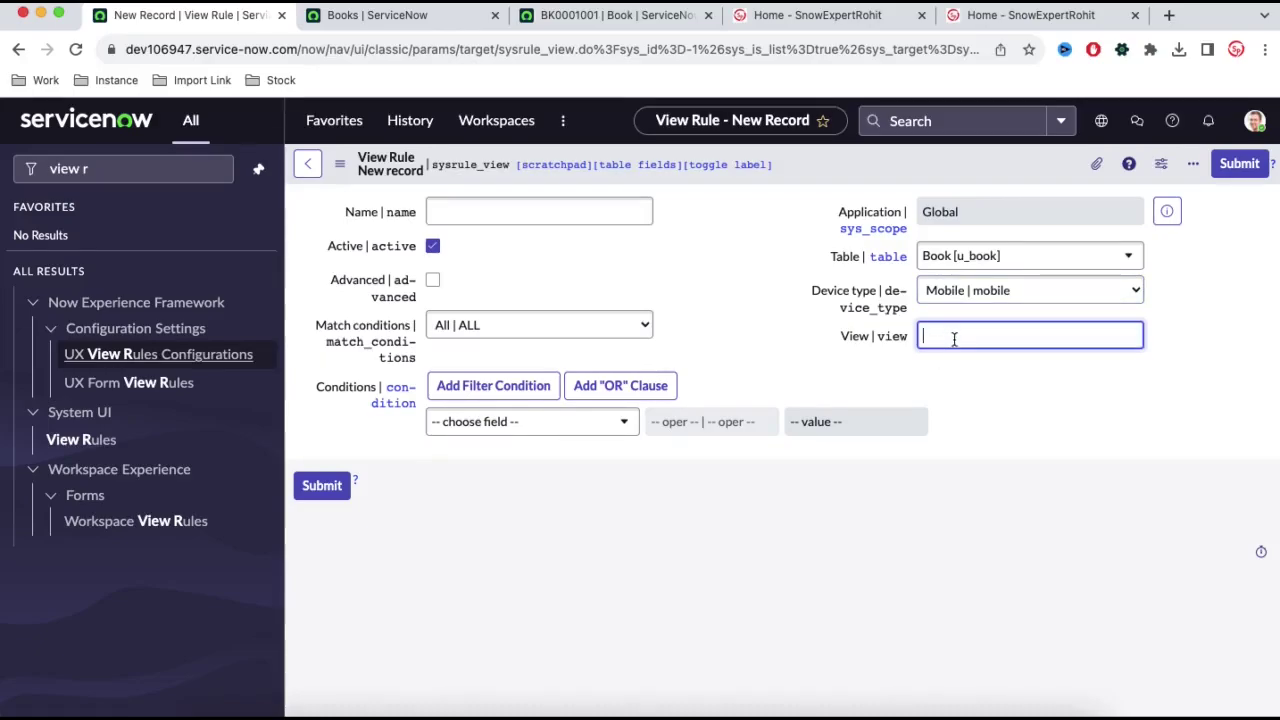
- Add a filter condition on Author is to the rule
{"action": "left_click", "coordinate": [585, 421]}
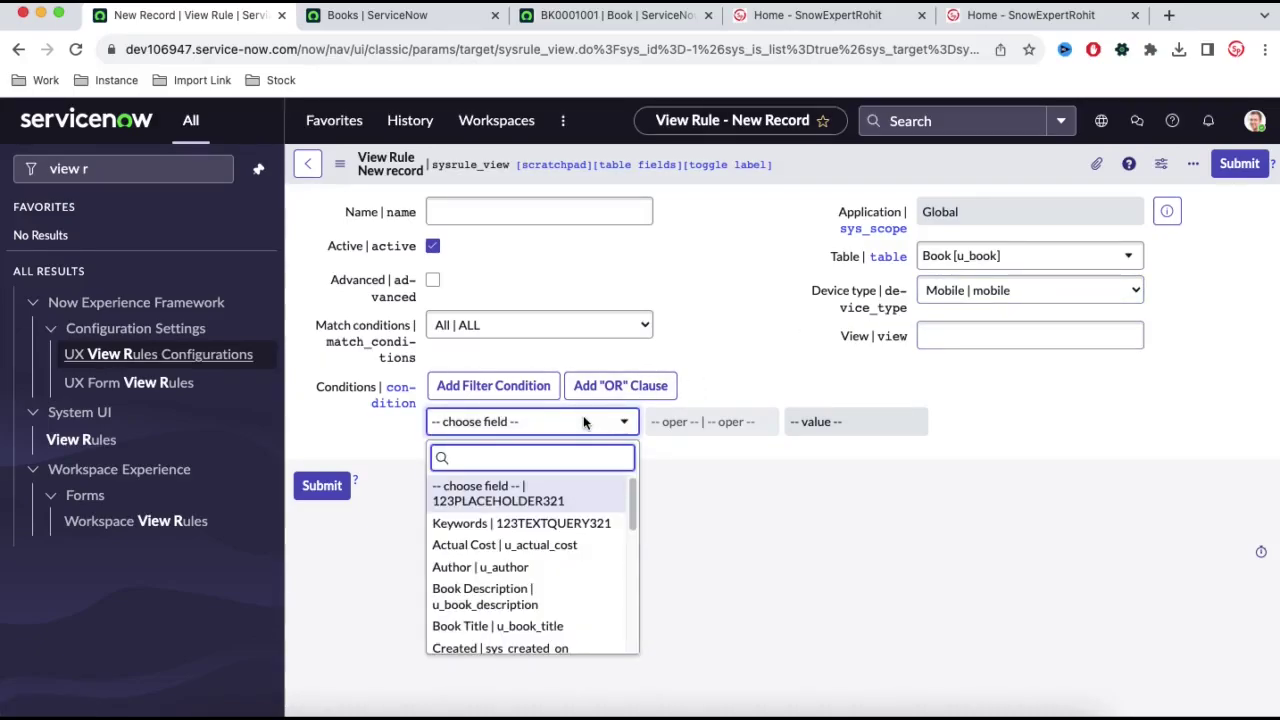
{"action": "left_click", "coordinate": [540, 567]}
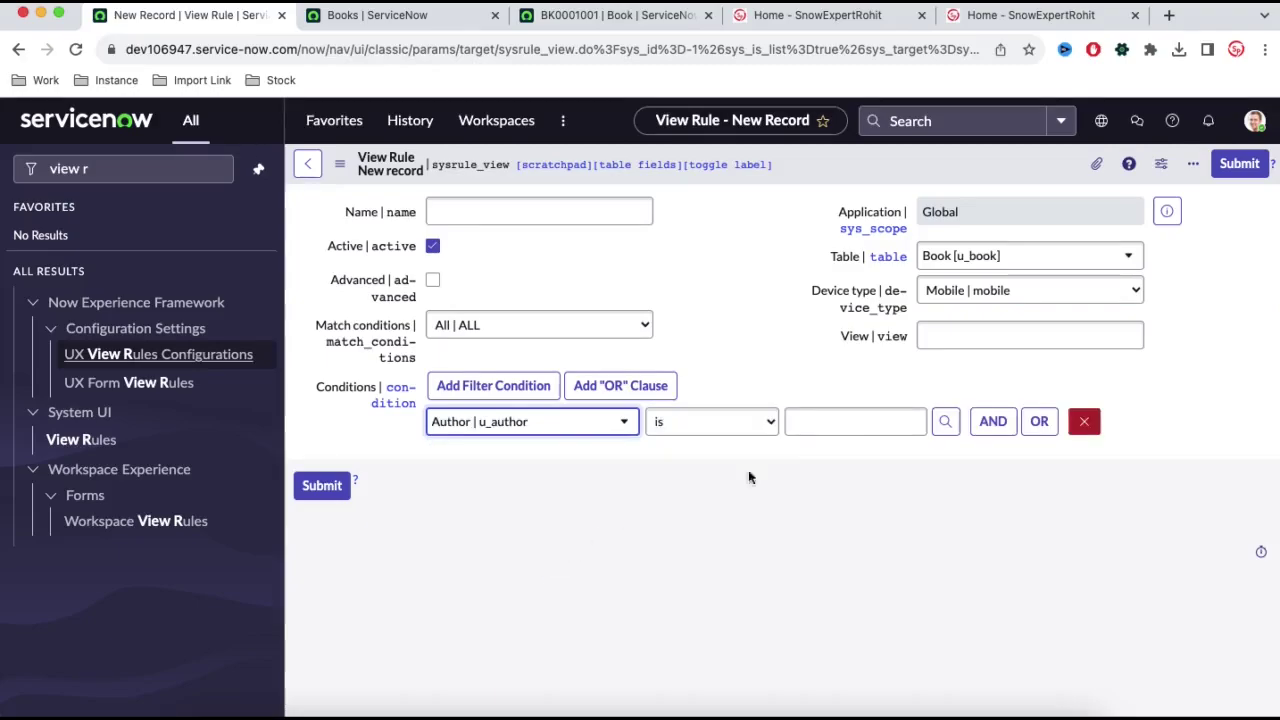
{"action": "left_click", "coordinate": [855, 421]}
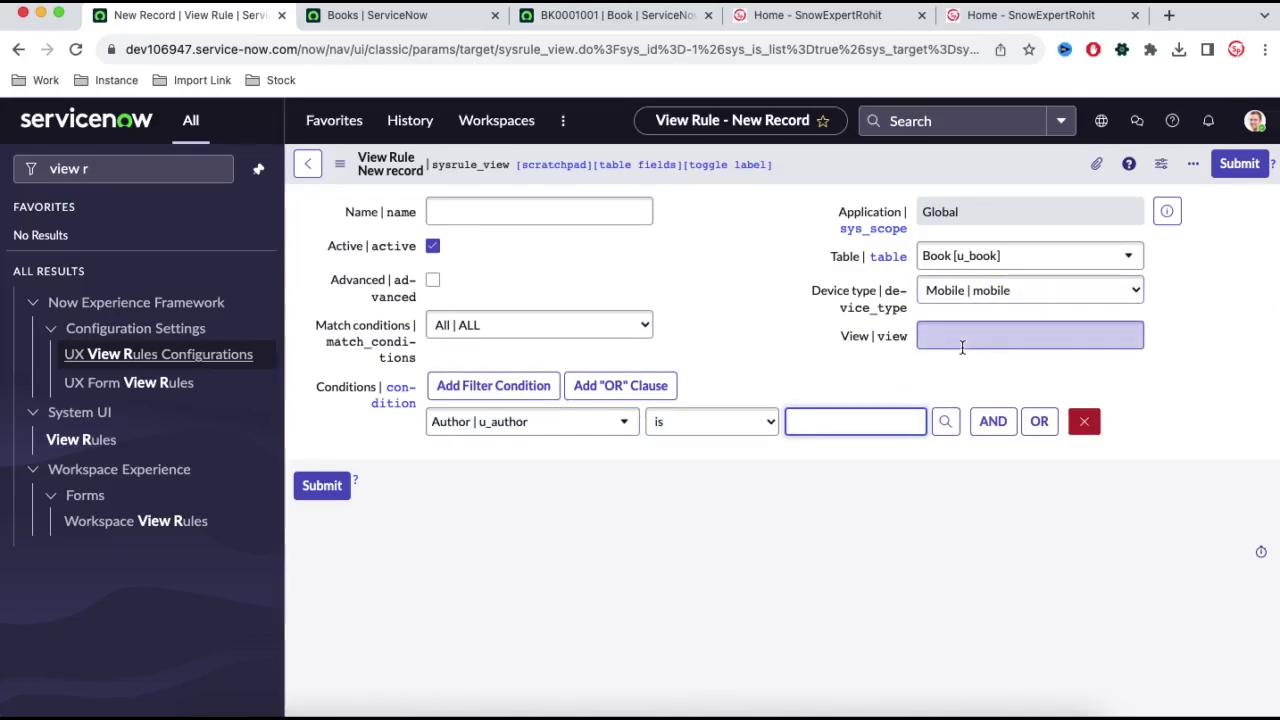